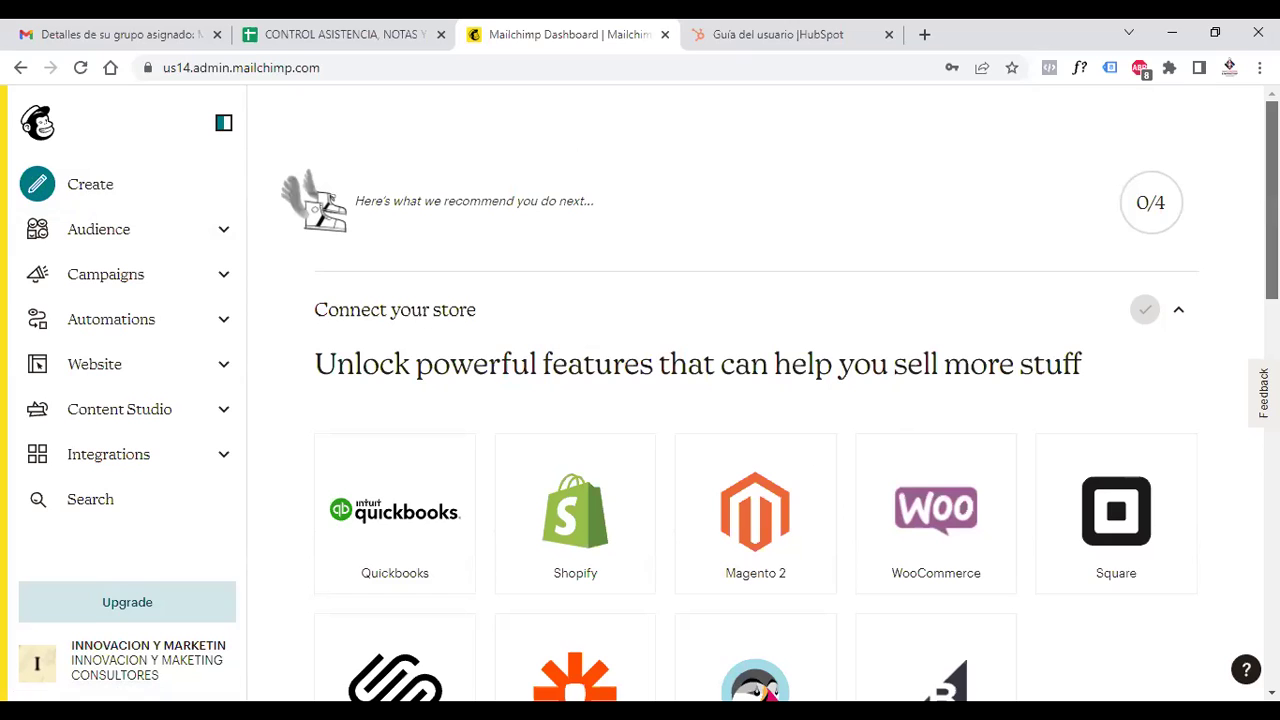
Examine the Mailchimp dashboard's store integrations and address, and look at the HubSpot user guide for comparison.
{"action": "scroll", "coordinate": [779, 398], "scroll_direction": "down", "scroll_amount": 3}
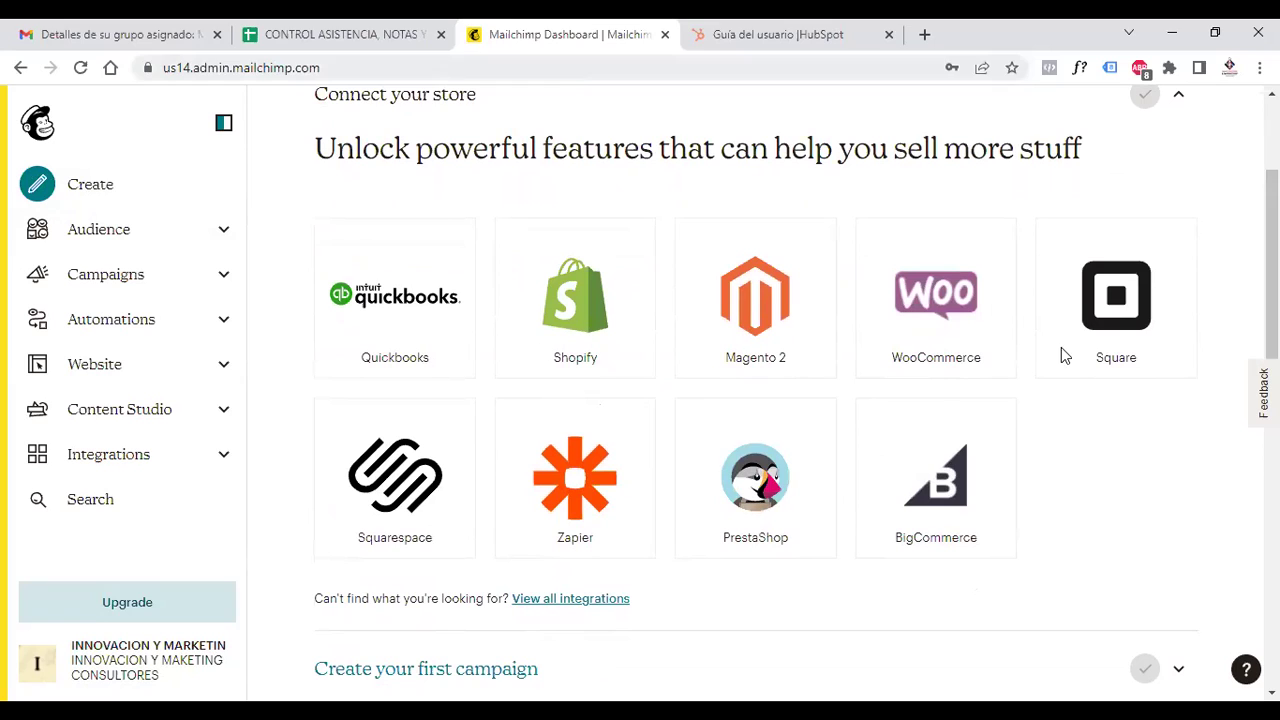
{"action": "scroll", "coordinate": [1270, 264], "scroll_direction": "up", "scroll_amount": 2}
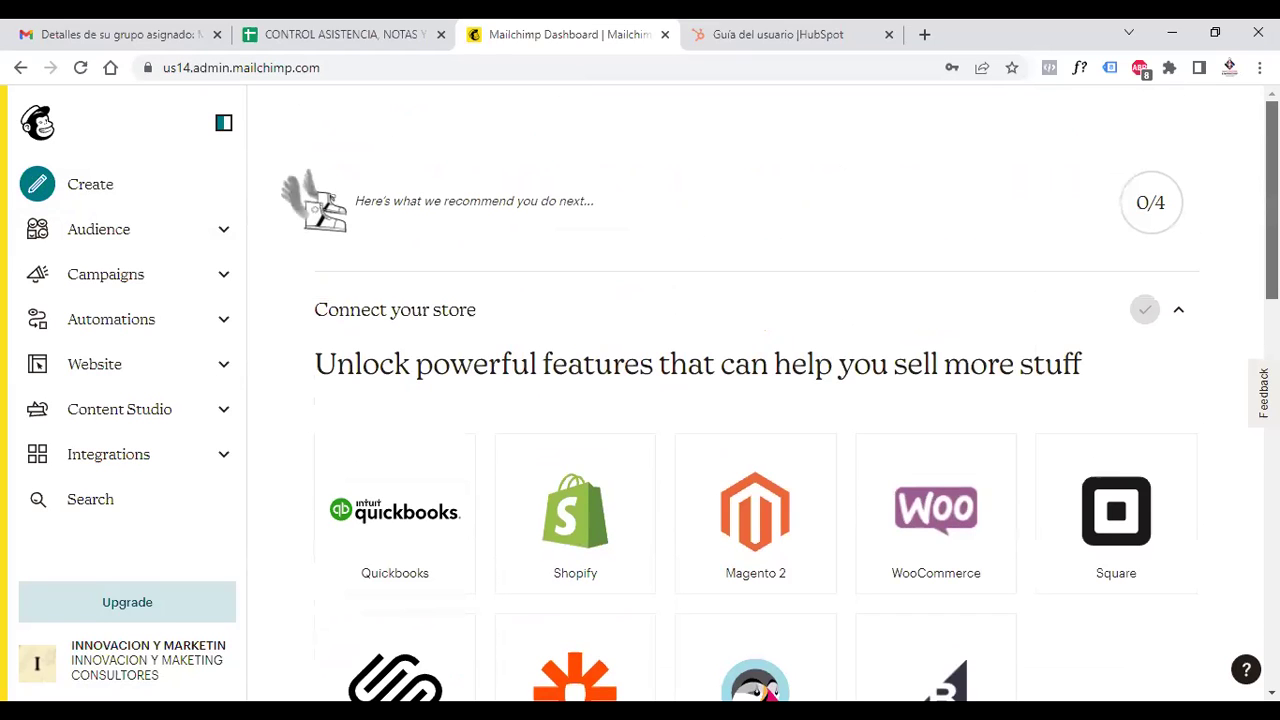
{"action": "left_click_drag", "start_coordinate": [320, 68], "coordinate": [260, 72]}
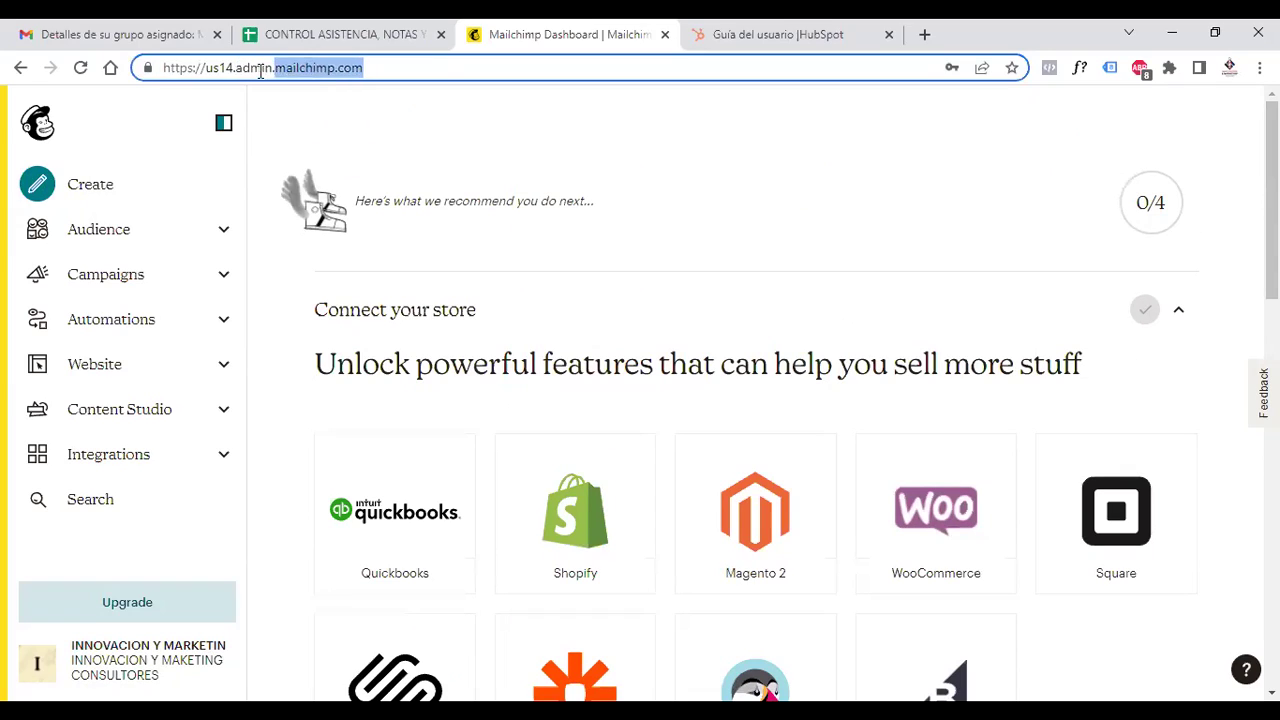
{"action": "left_click", "coordinate": [448, 126]}
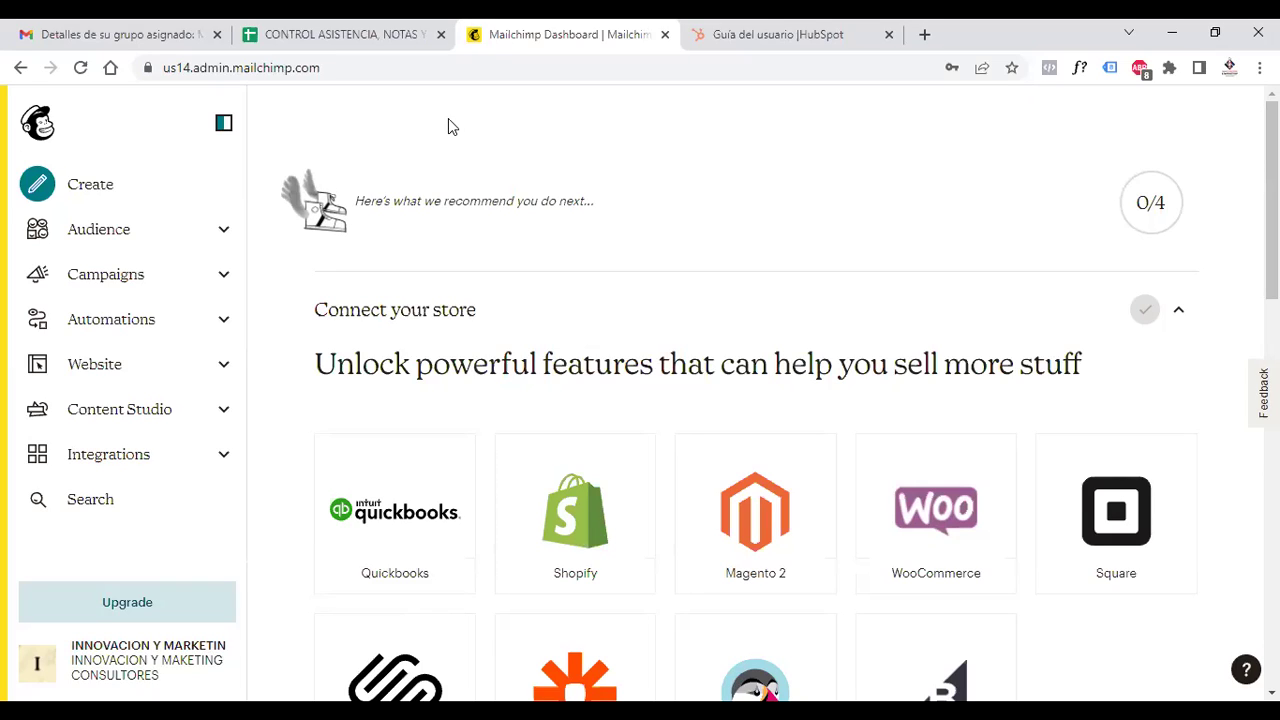
{"action": "left_click", "coordinate": [705, 40]}
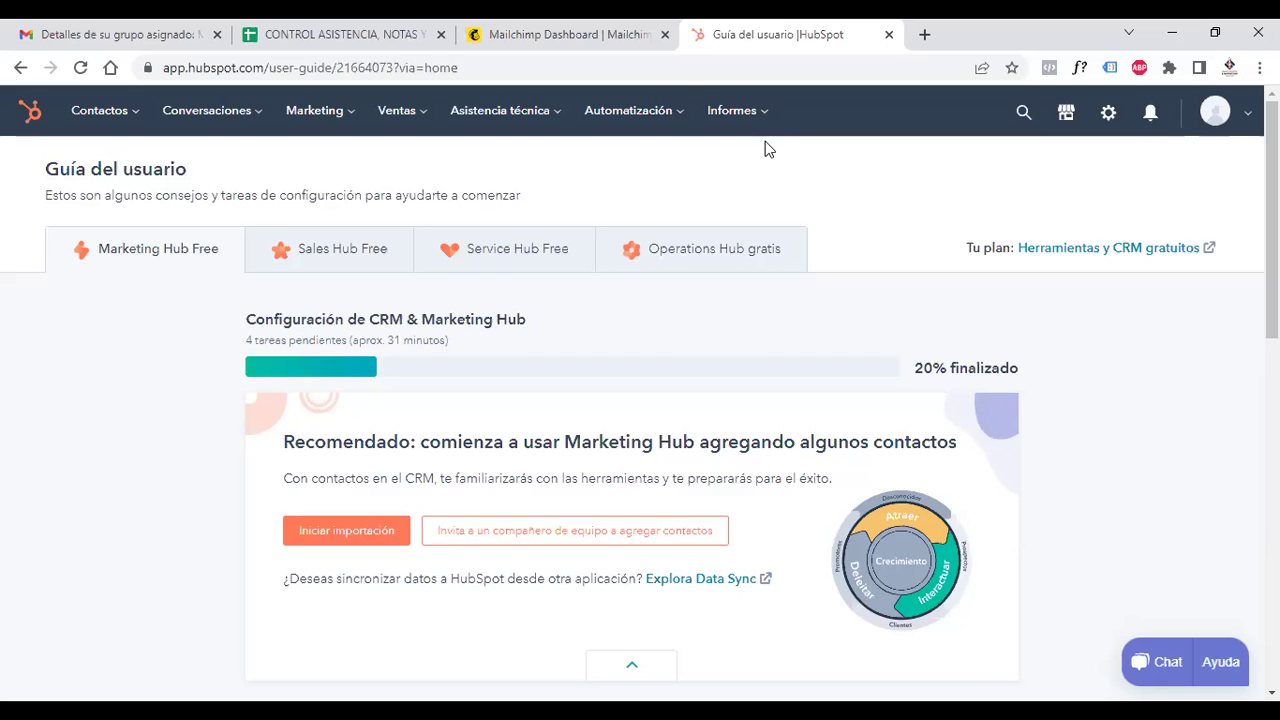
{"action": "key", "text": "ctrl+shift+Tab"}
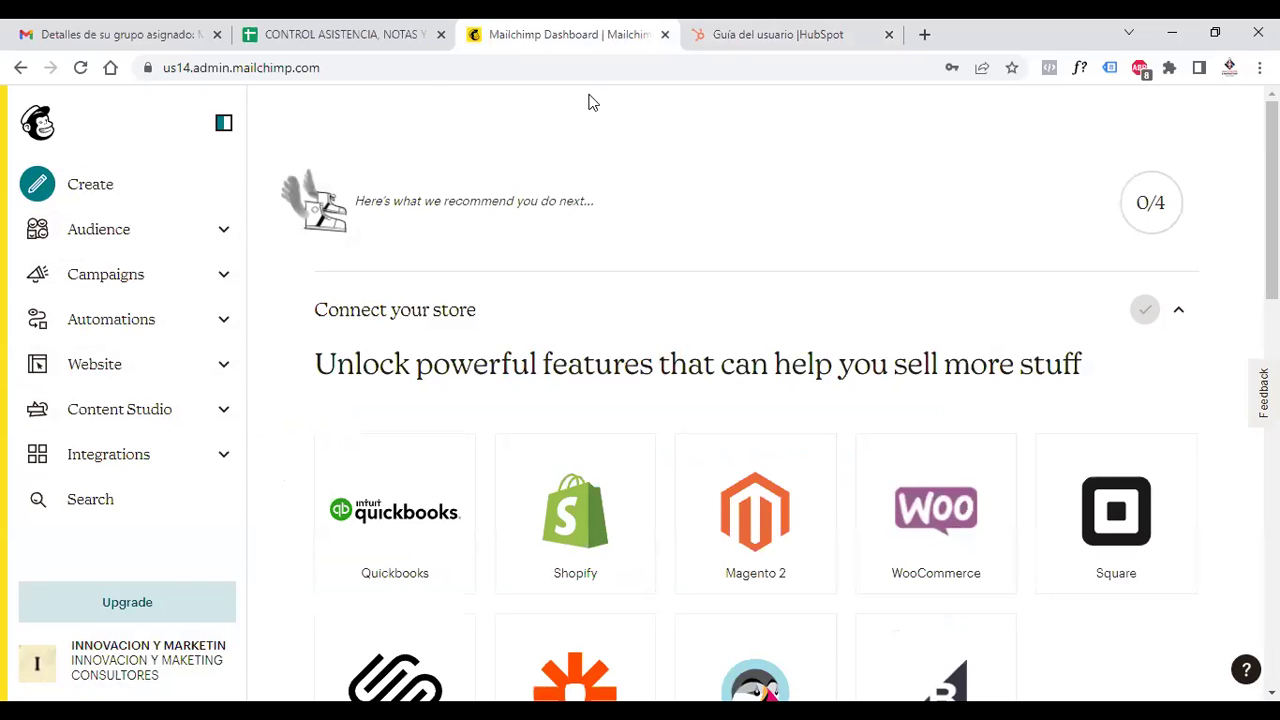
{"action": "left_click", "coordinate": [775, 34]}
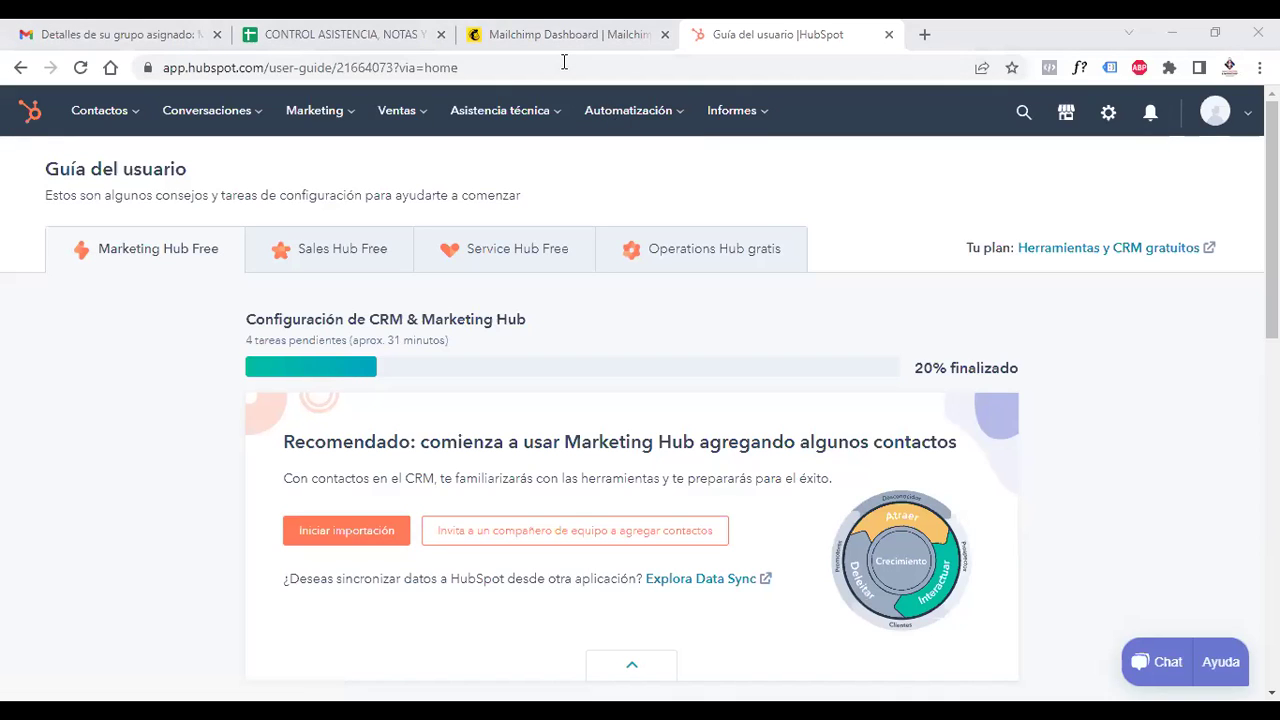
{"action": "key", "text": "ctrl+shift+Tab"}
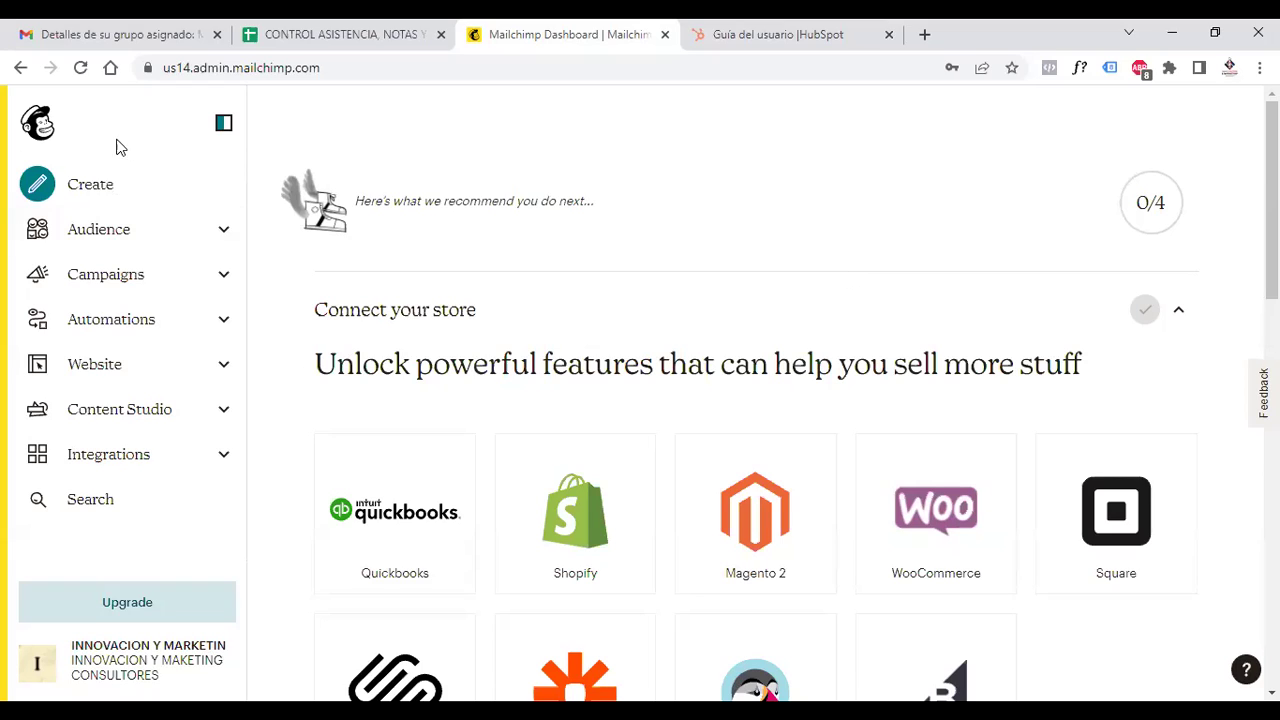
Start creating a new email template in Mailchimp and open the choice of template starting points.
{"action": "left_click", "coordinate": [75, 191]}
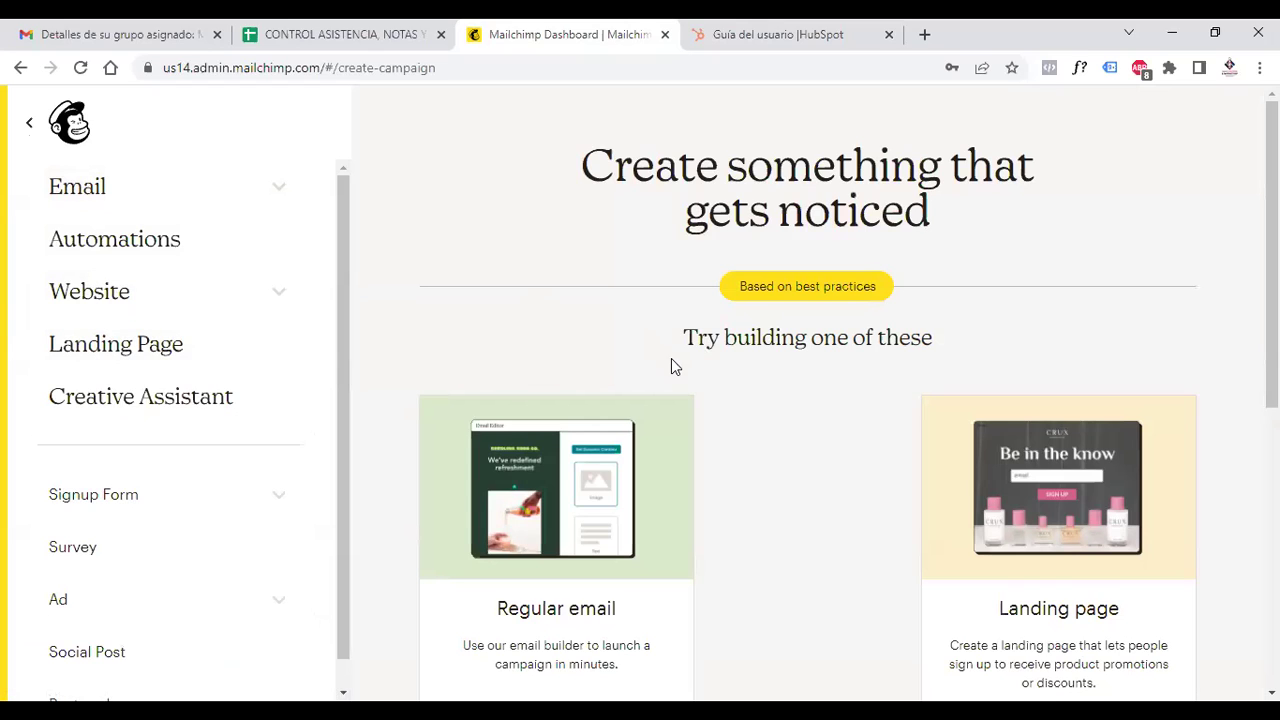
{"action": "left_click", "coordinate": [92, 192]}
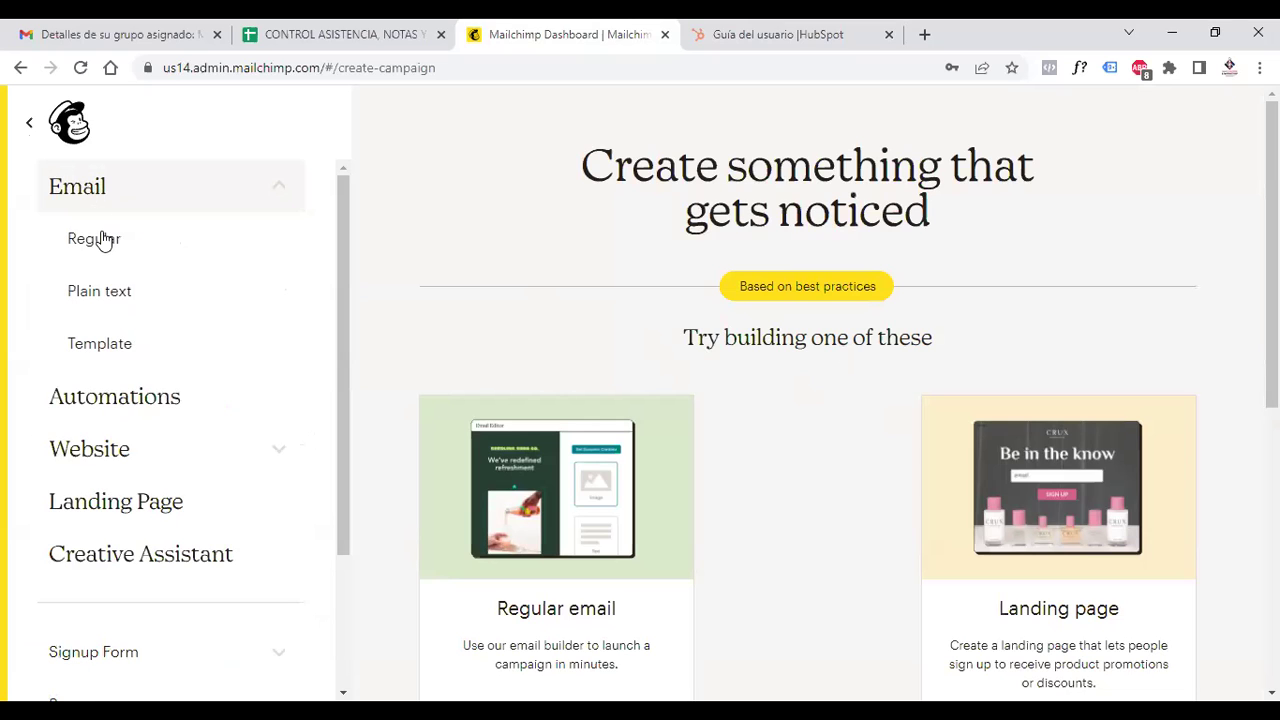
{"action": "left_click", "coordinate": [117, 350]}
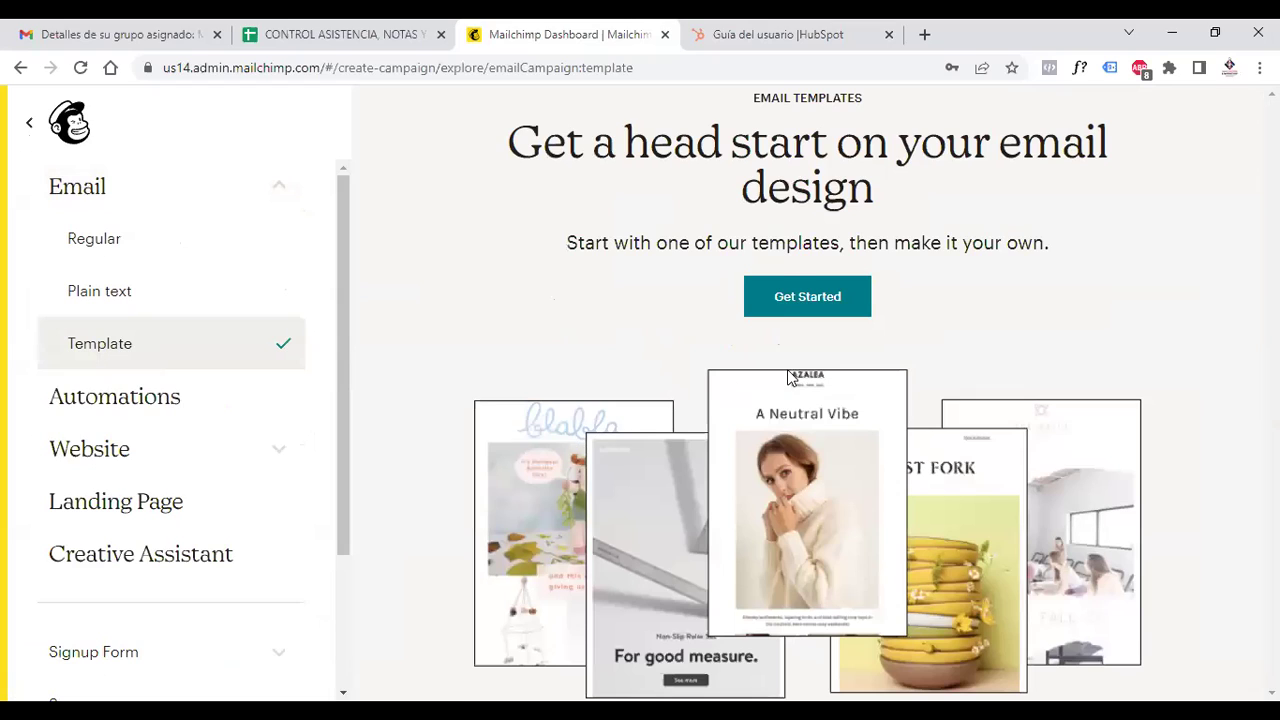
{"action": "left_click", "coordinate": [784, 300]}
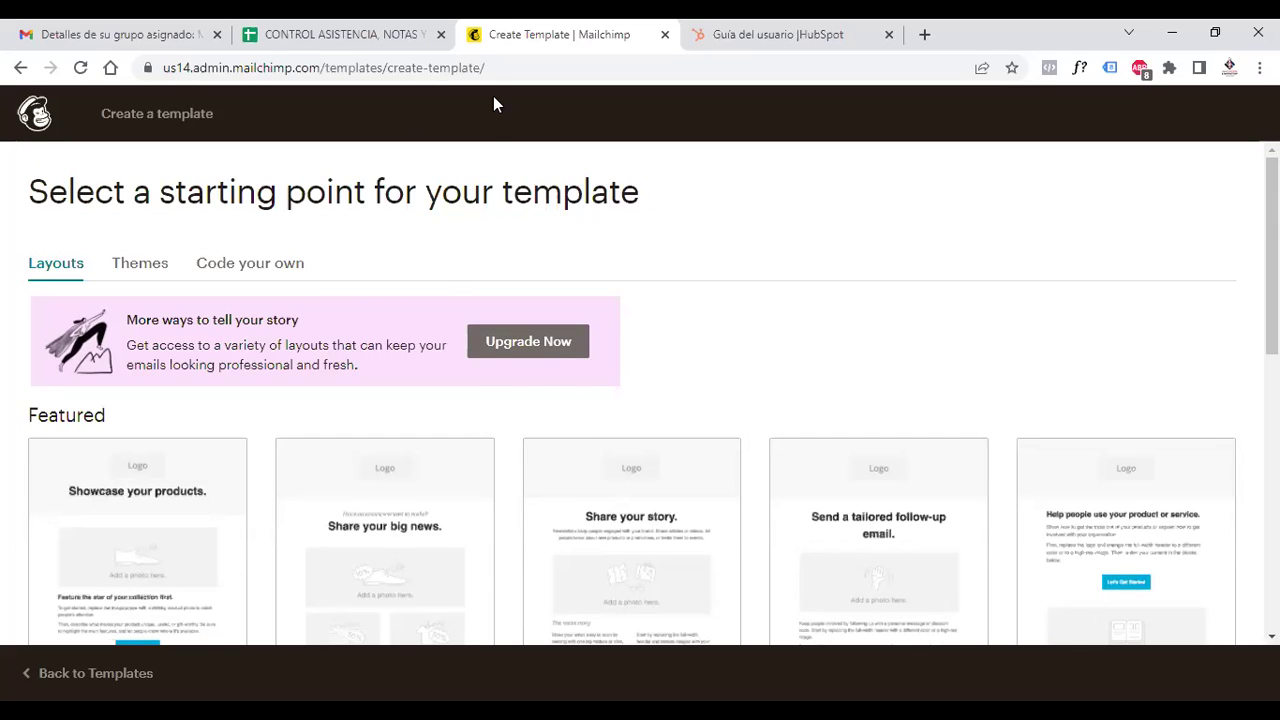
{"action": "left_click", "coordinate": [730, 38]}
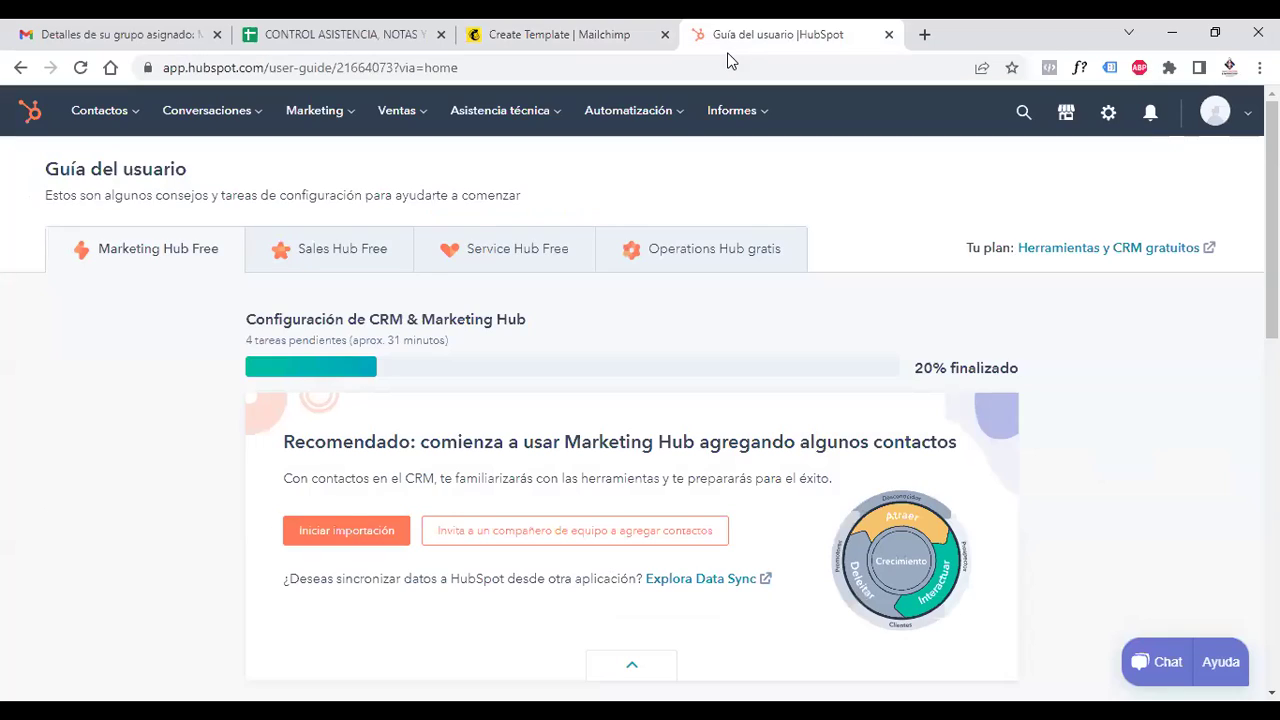
{"action": "left_click", "coordinate": [529, 40]}
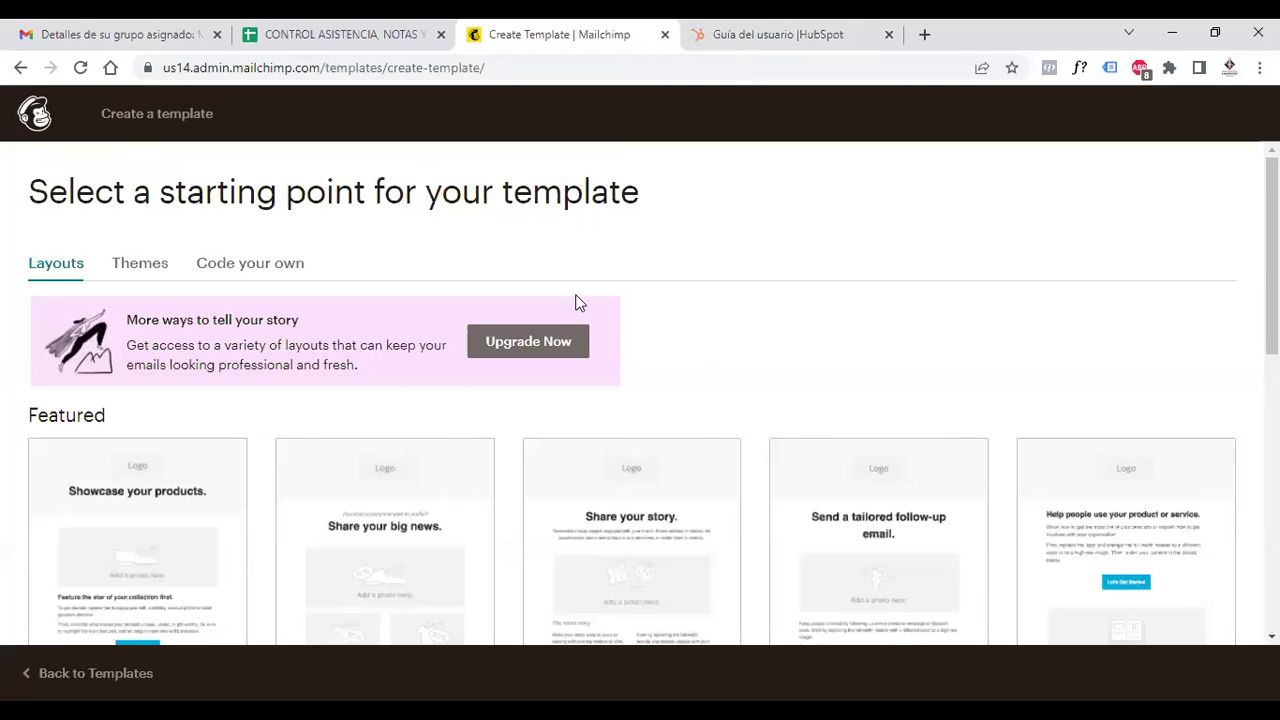
{"action": "left_click", "coordinate": [850, 34]}
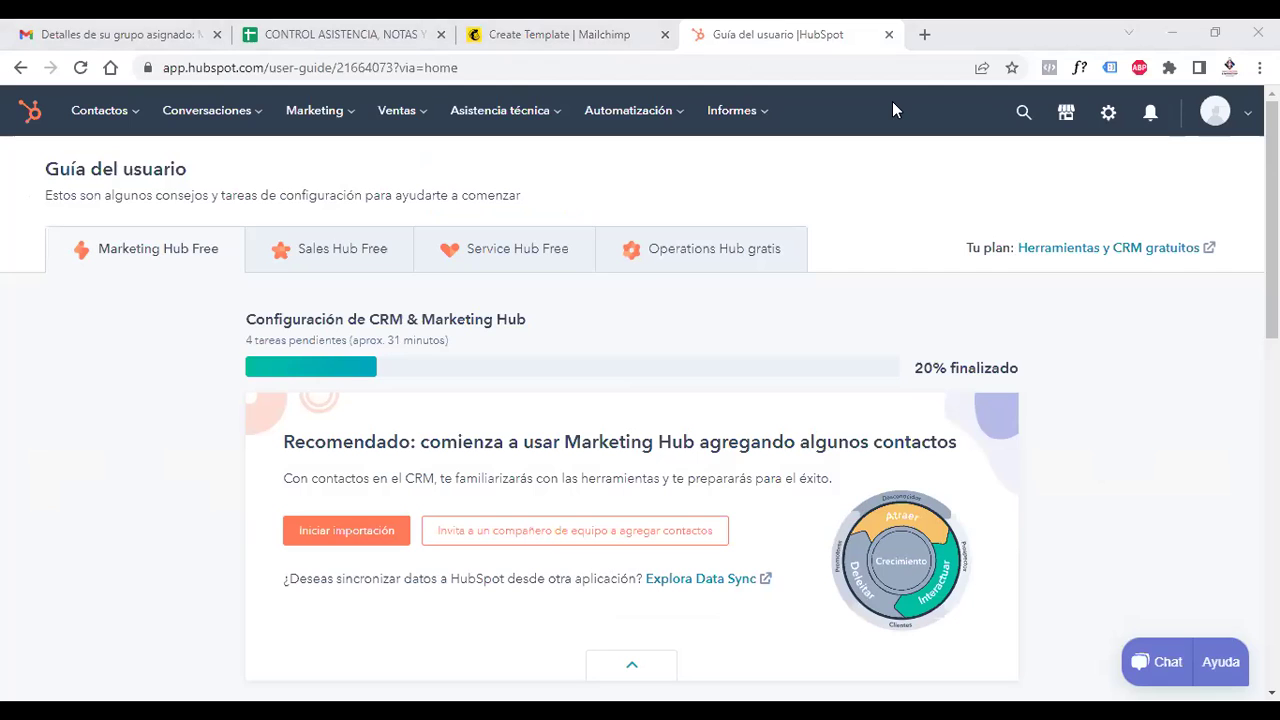
{"action": "left_click", "coordinate": [591, 28]}
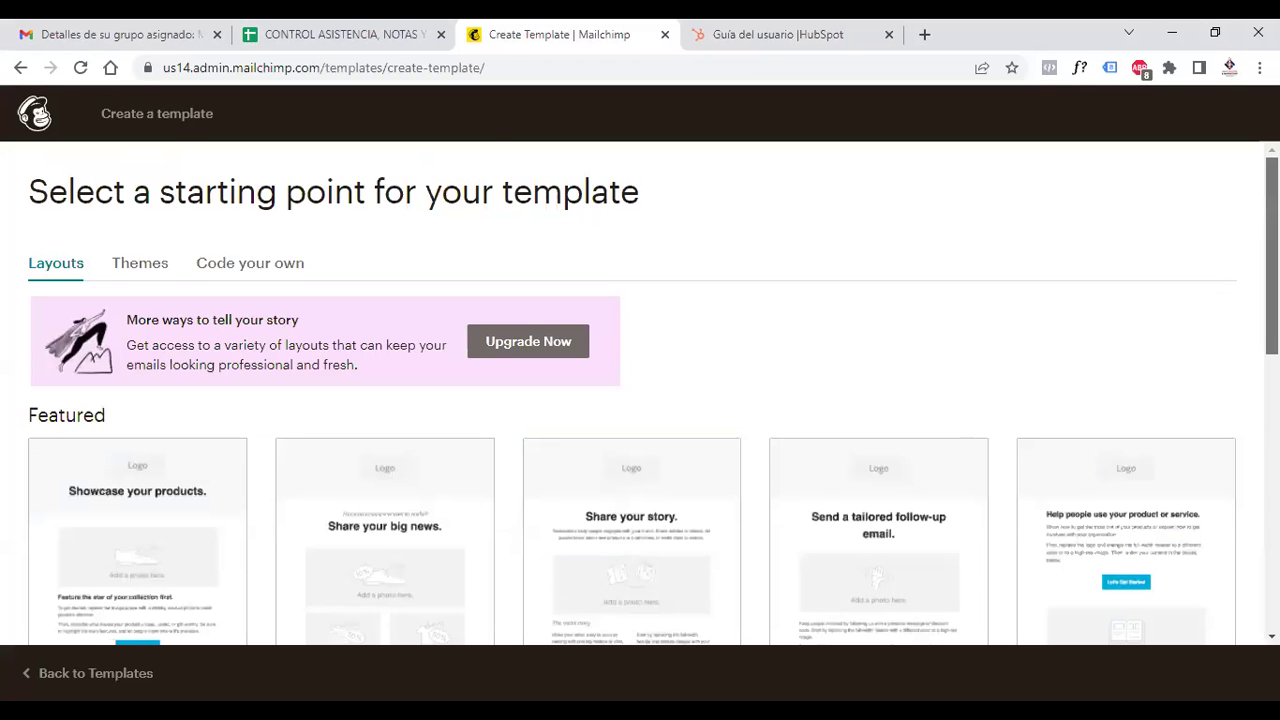
Look through the Featured and Basic layouts offered for the email template.
{"action": "scroll", "coordinate": [1270, 300], "scroll_direction": "down", "scroll_amount": 2}
{"action": "scroll", "coordinate": [653, 393], "scroll_direction": "down", "scroll_amount": 1}
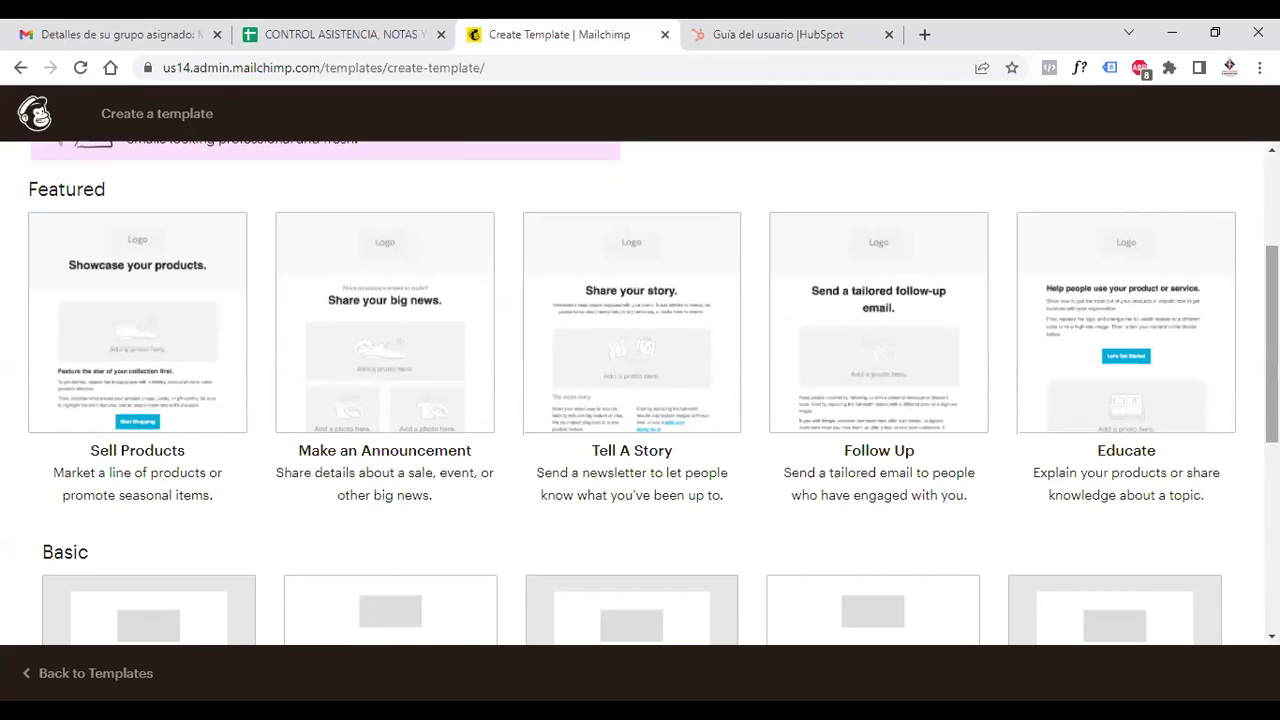
{"action": "scroll", "coordinate": [654, 393], "scroll_direction": "down", "scroll_amount": 2}
{"action": "scroll", "coordinate": [654, 393], "scroll_direction": "down", "scroll_amount": 3}
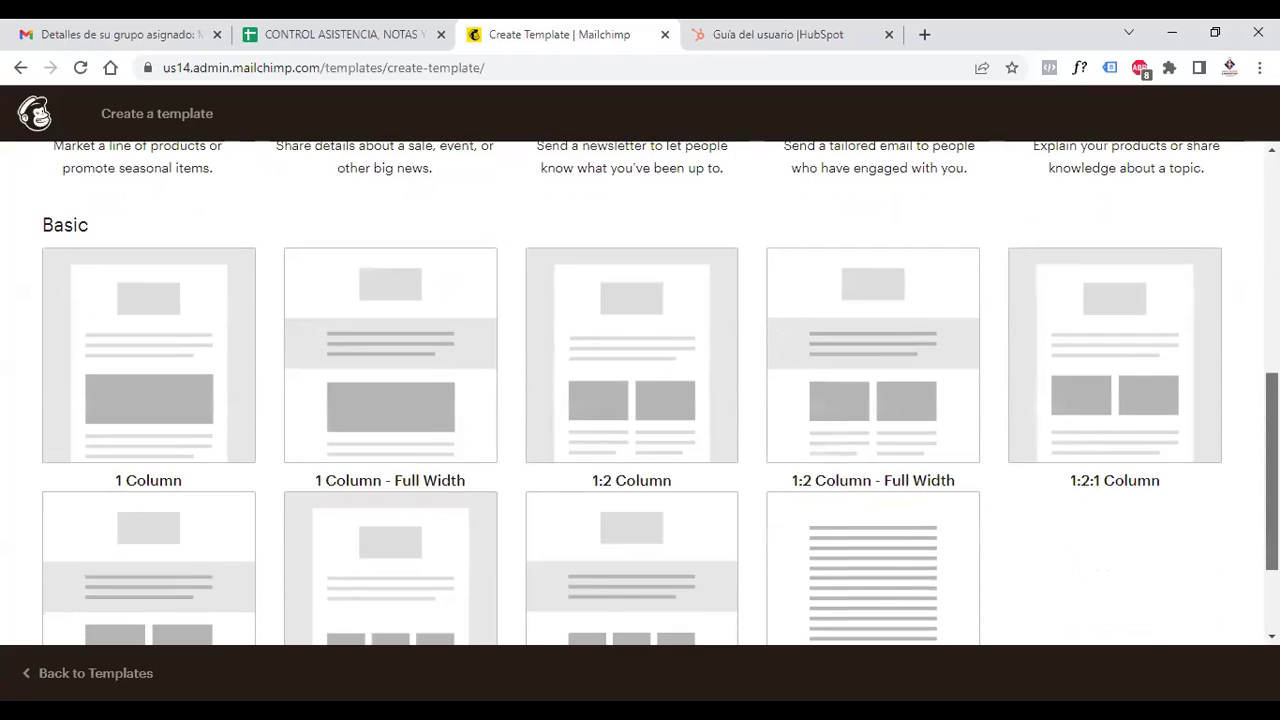
{"action": "scroll", "coordinate": [654, 393], "scroll_direction": "up", "scroll_amount": 1}
{"action": "scroll", "coordinate": [1192, 323], "scroll_direction": "up", "scroll_amount": 4}
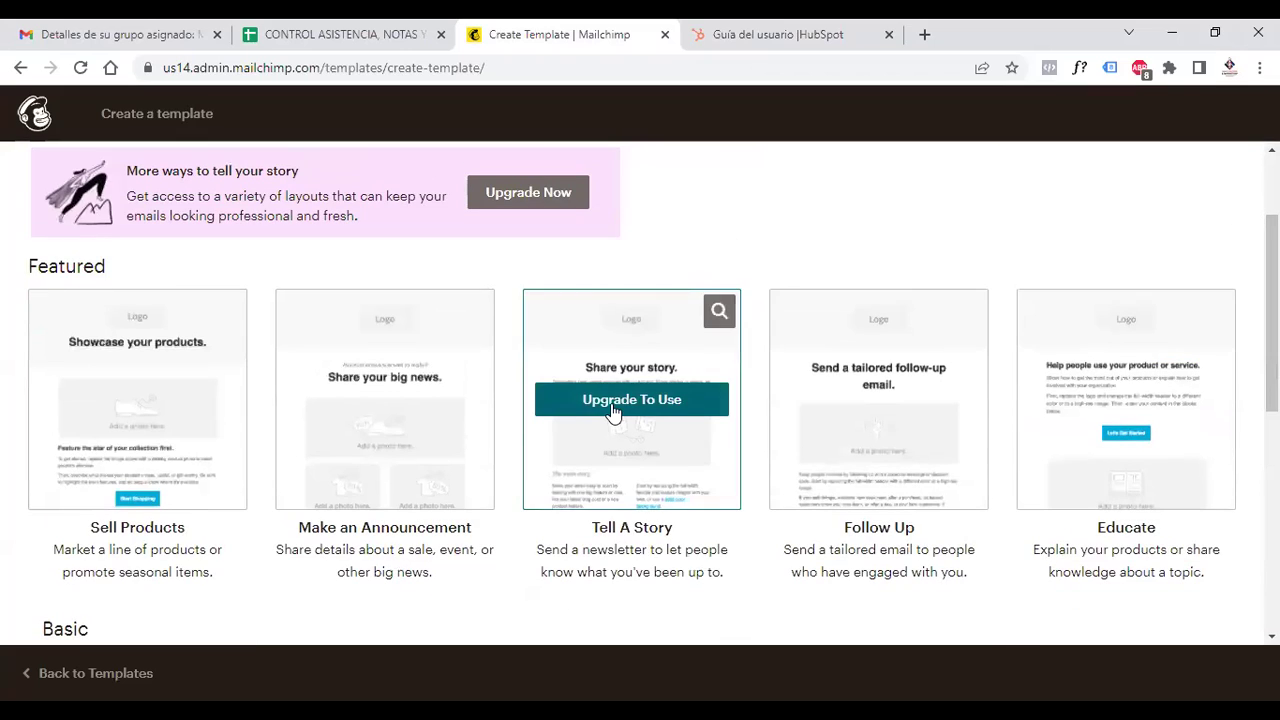
Try to use the Tell A Story layout, review the plan options, and return to the email templates page.
{"action": "left_click", "coordinate": [612, 408]}
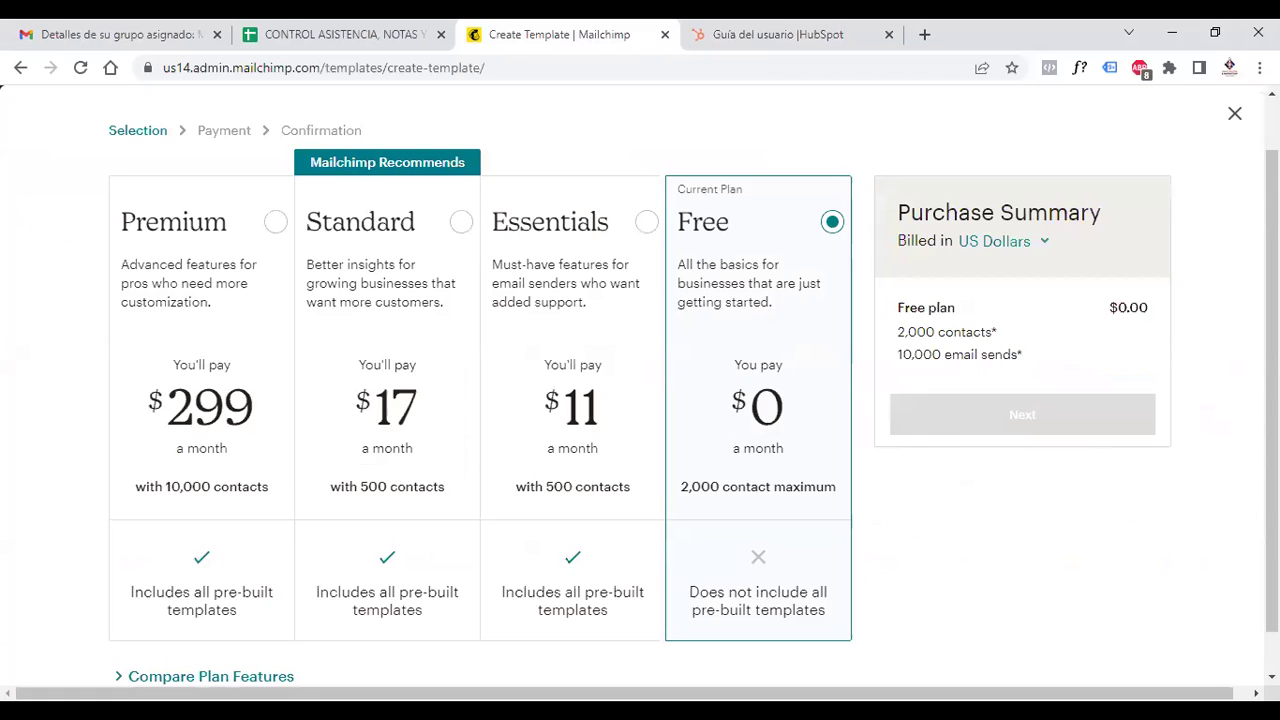
{"action": "scroll", "coordinate": [640, 385], "scroll_direction": "down", "scroll_amount": 1}
{"action": "scroll", "coordinate": [640, 385], "scroll_direction": "up", "scroll_amount": 2}
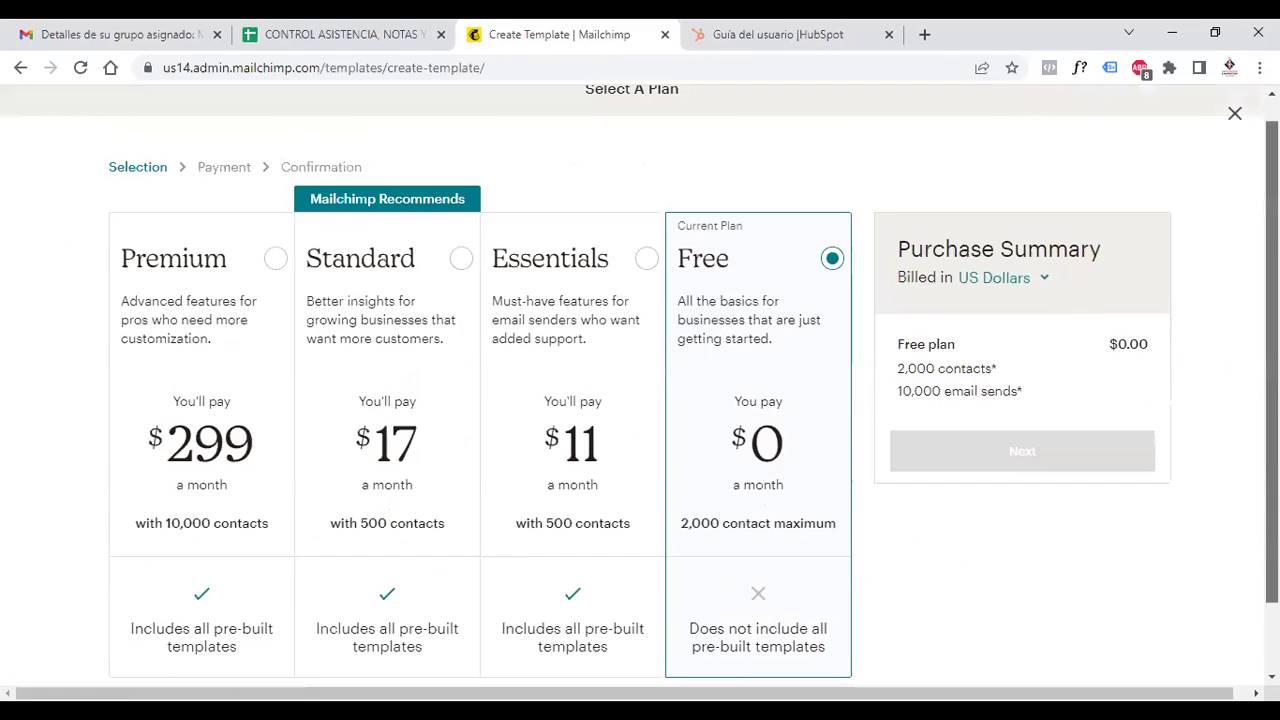
{"action": "scroll", "coordinate": [640, 385], "scroll_direction": "up", "scroll_amount": 1}
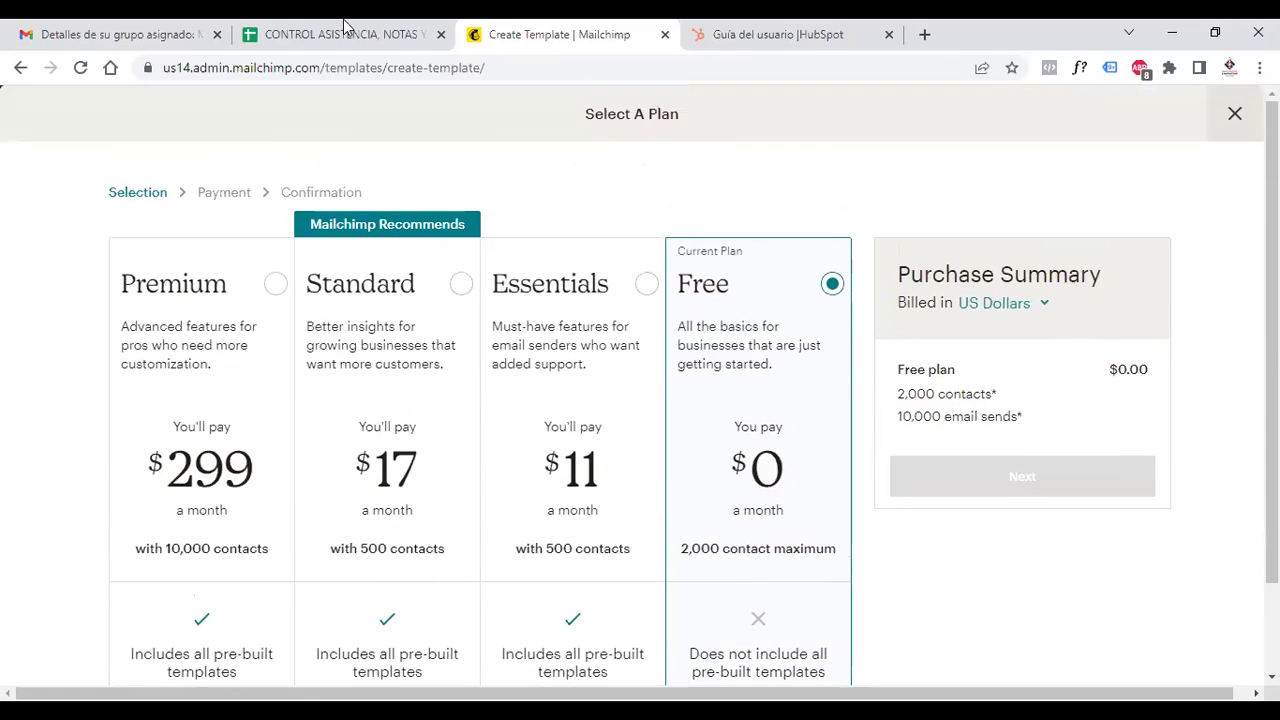
{"action": "left_click", "coordinate": [20, 68]}
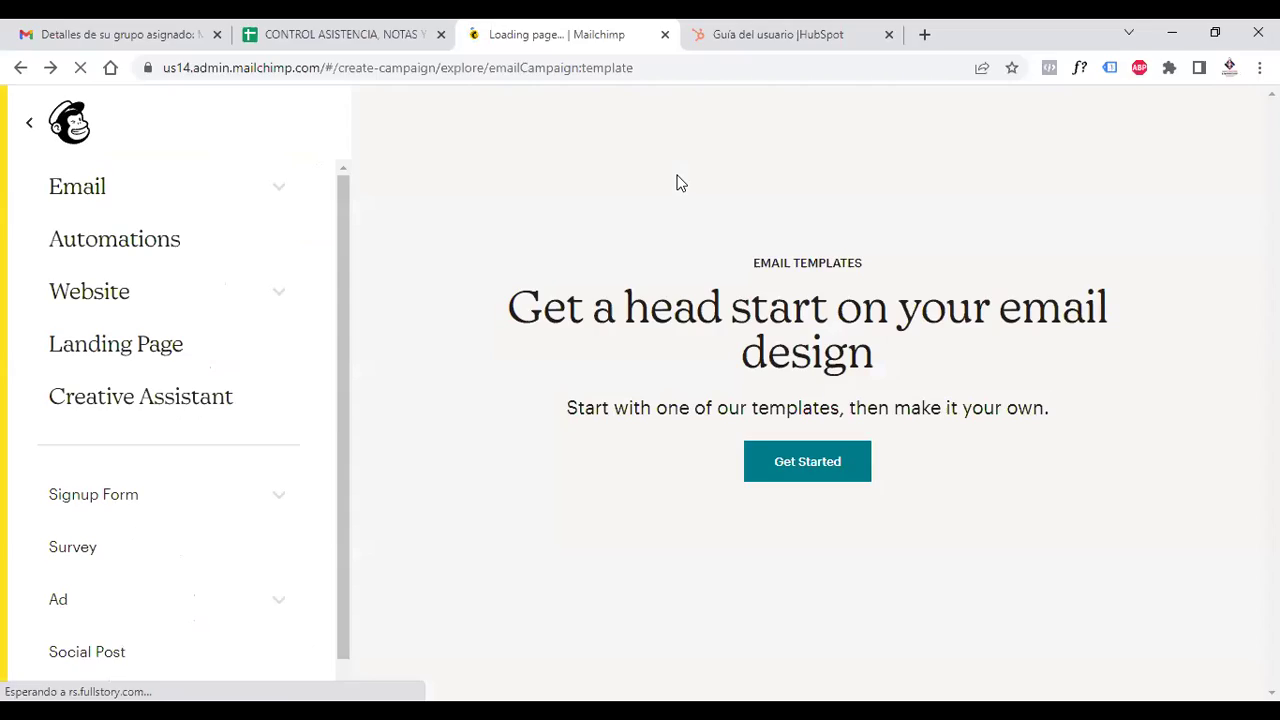
Create a template from the featured Sell Products layout.
{"action": "scroll", "coordinate": [740, 534], "scroll_direction": "down", "scroll_amount": 2}
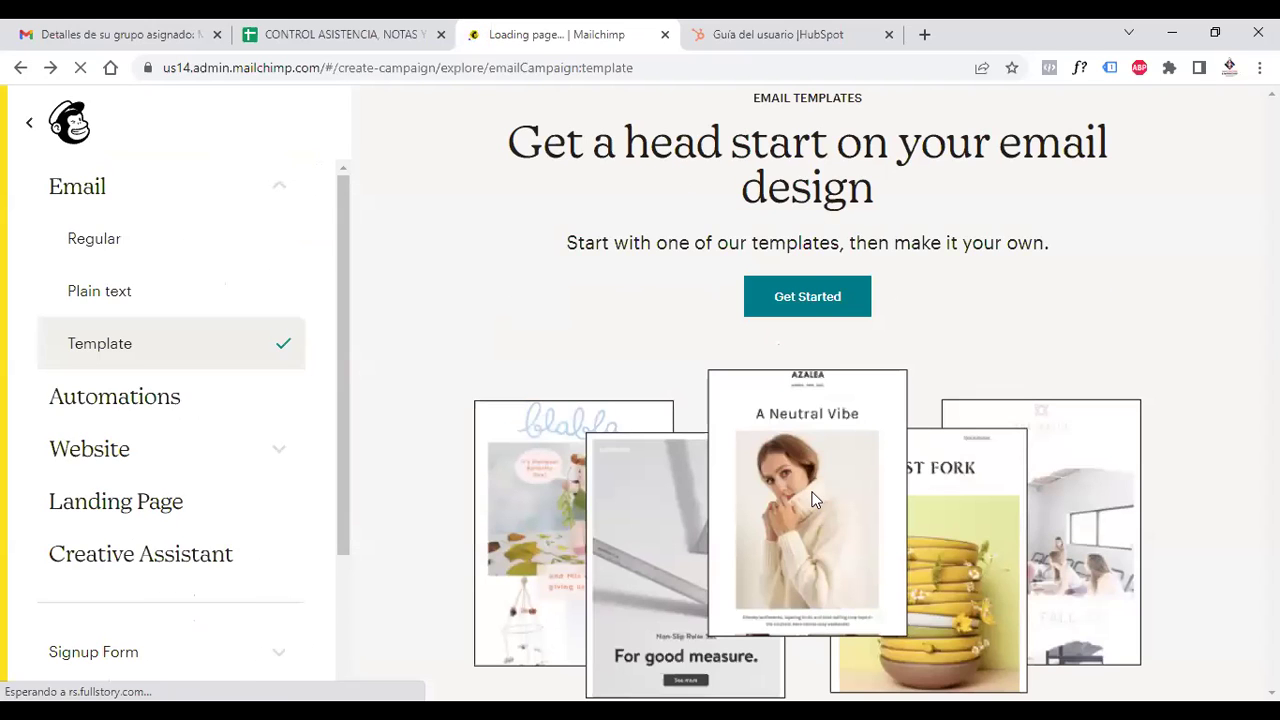
{"action": "left_click", "coordinate": [797, 289]}
{"action": "left_click", "coordinate": [797, 295]}
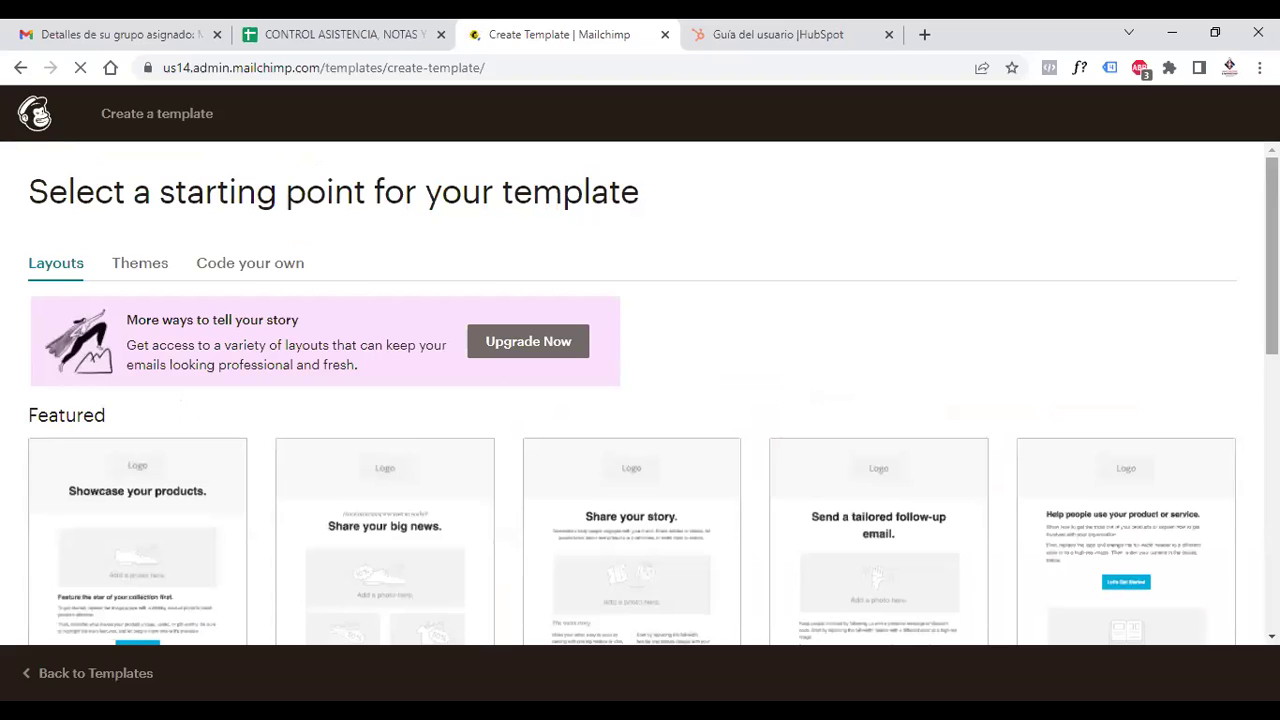
{"action": "scroll", "coordinate": [640, 400], "scroll_direction": "down", "scroll_amount": 1}
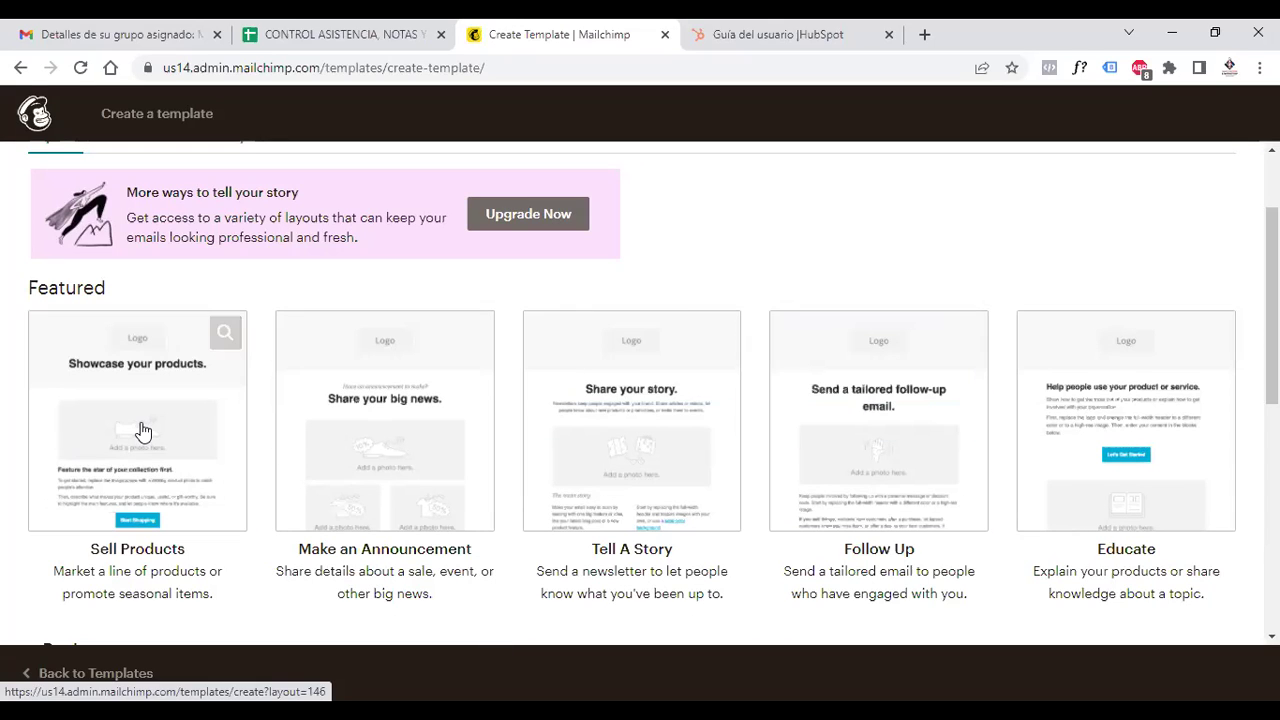
{"action": "left_click", "coordinate": [143, 430]}
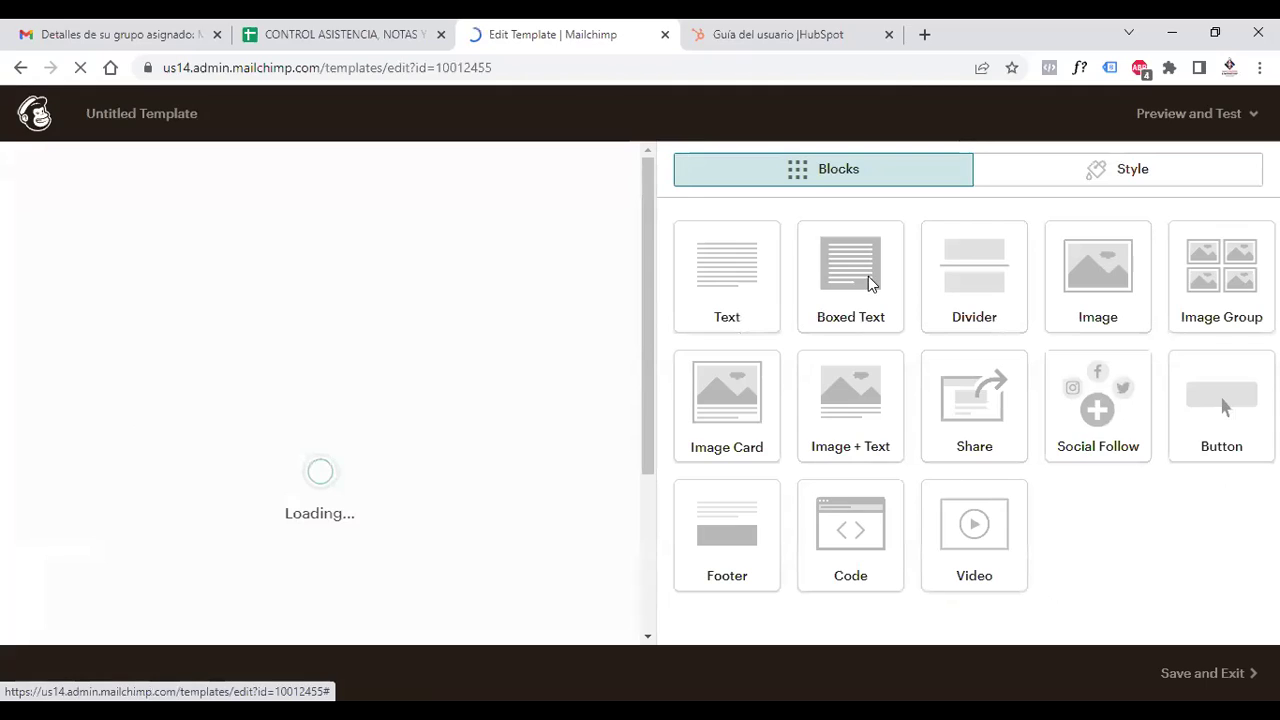
Insert an Image Group block at the start of the email body, above the main product photo.
{"action": "left_click_drag", "start_coordinate": [1120, 285], "coordinate": [455, 335]}
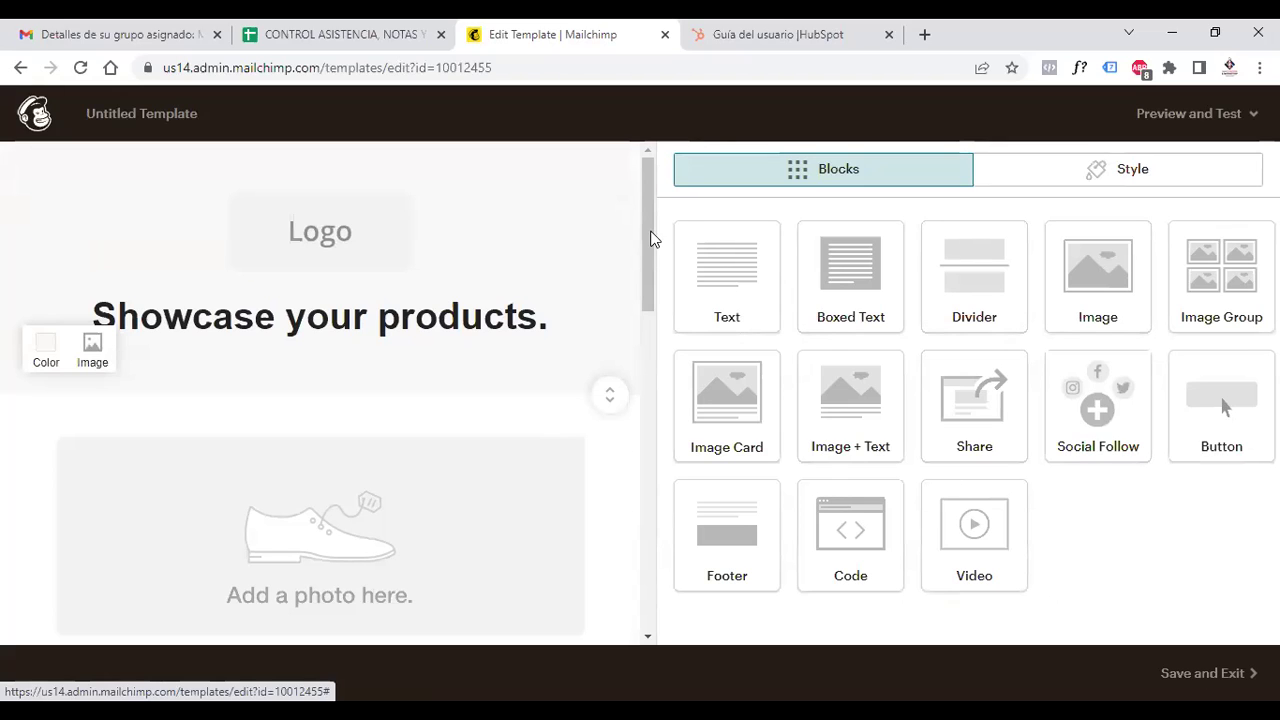
{"action": "left_click_drag", "start_coordinate": [648, 244], "coordinate": [645, 290]}
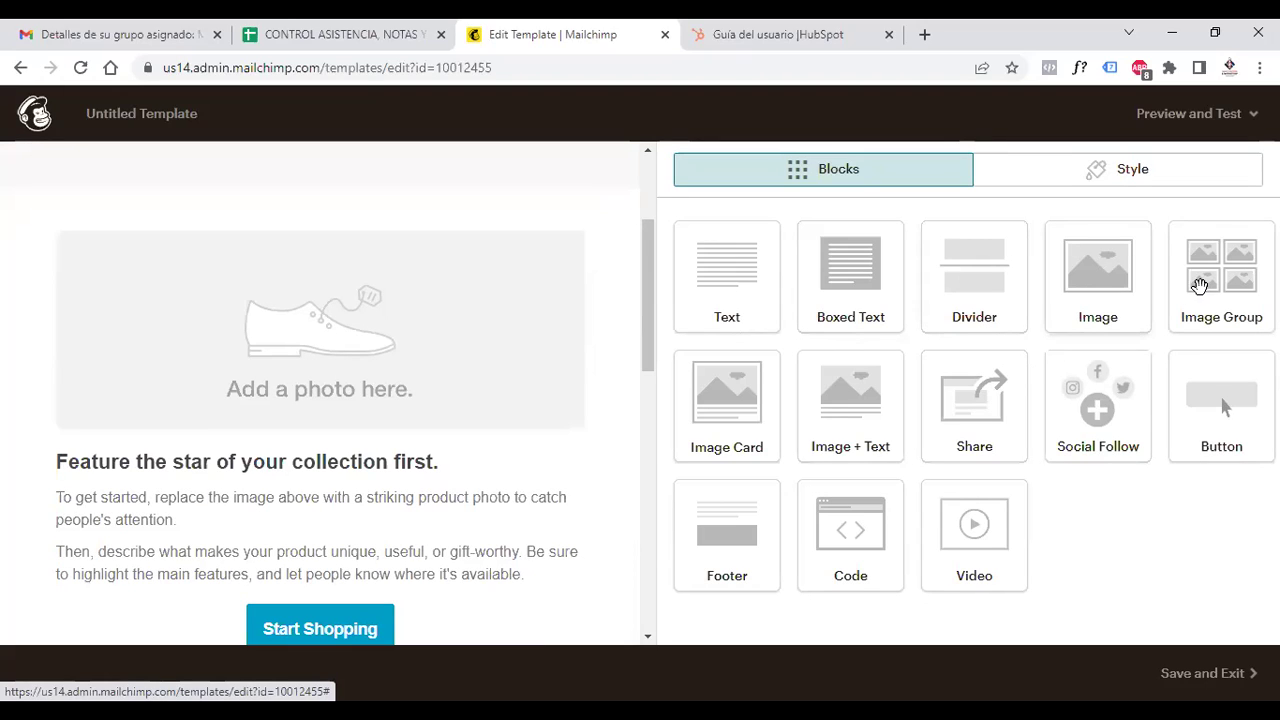
{"action": "left_click_drag", "start_coordinate": [1214, 280], "coordinate": [386, 242]}
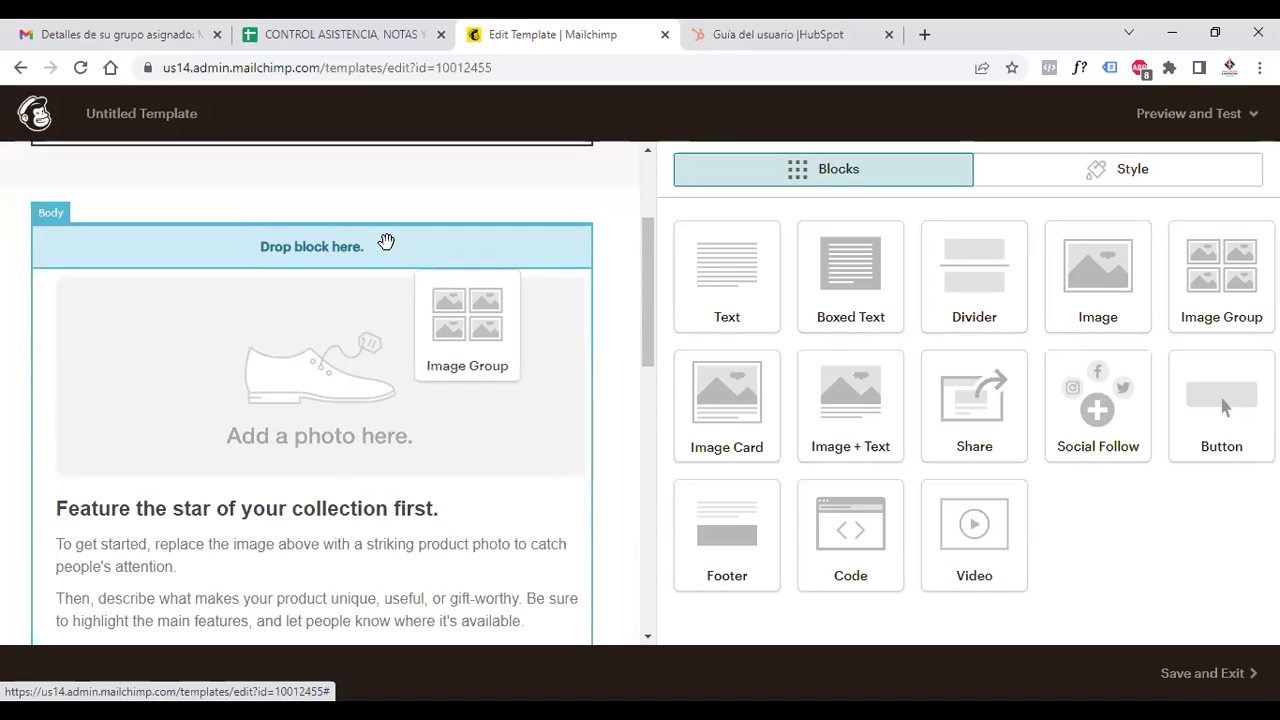
Set the background colour of the Start Shopping button to magenta #c70067.
{"action": "left_click_drag", "start_coordinate": [652, 289], "coordinate": [651, 334]}
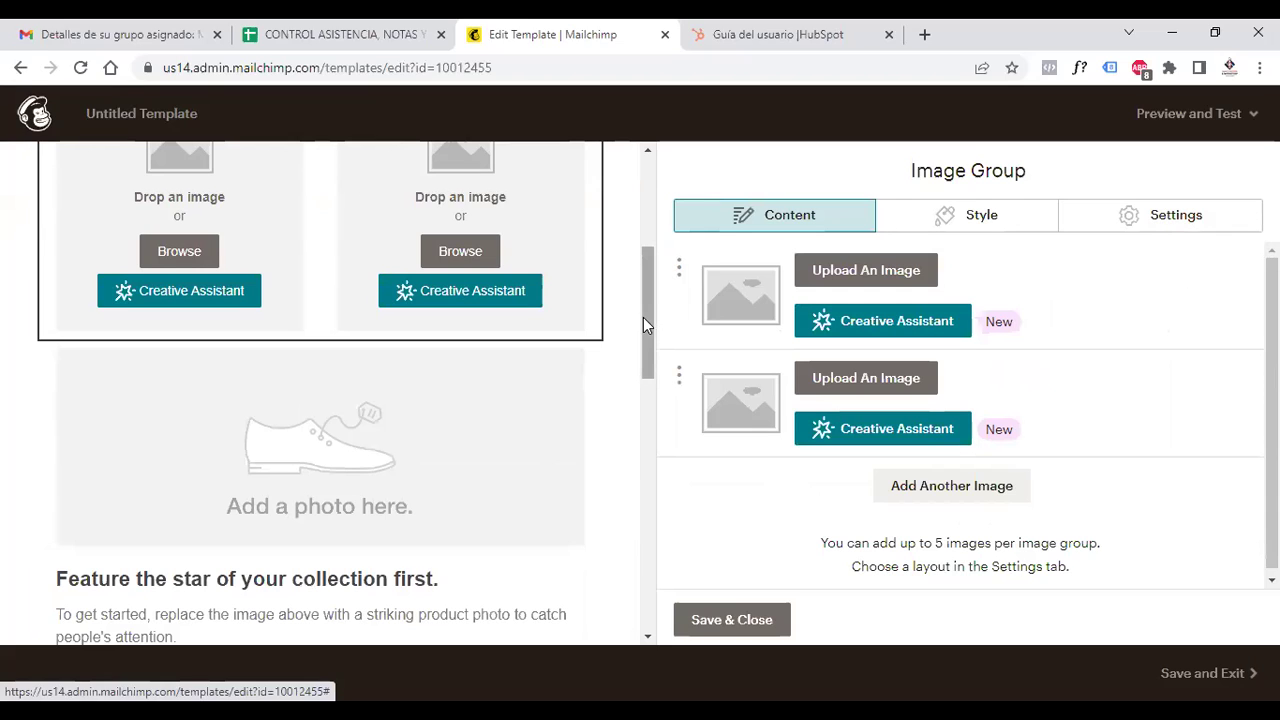
{"action": "scroll", "coordinate": [645, 340], "scroll_direction": "down", "scroll_amount": 2}
{"action": "scroll", "coordinate": [645, 398], "scroll_direction": "down", "scroll_amount": 3}
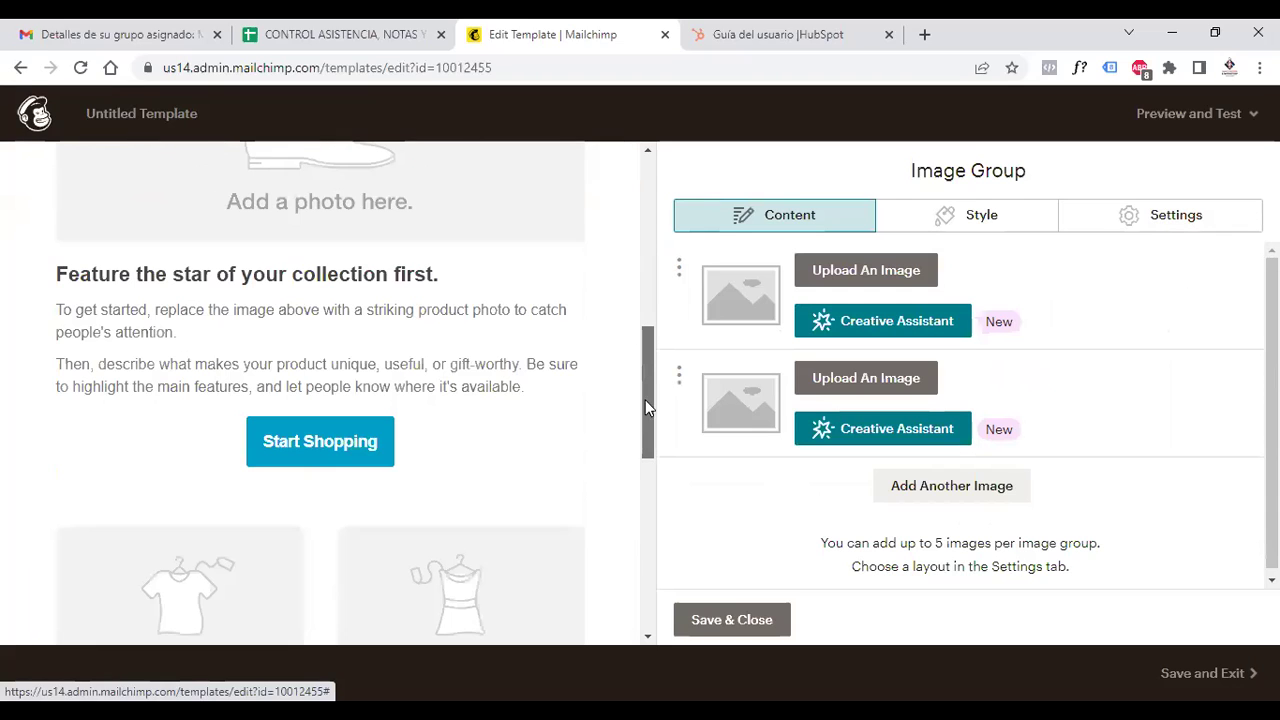
{"action": "mouse_move", "coordinate": [443, 429]}
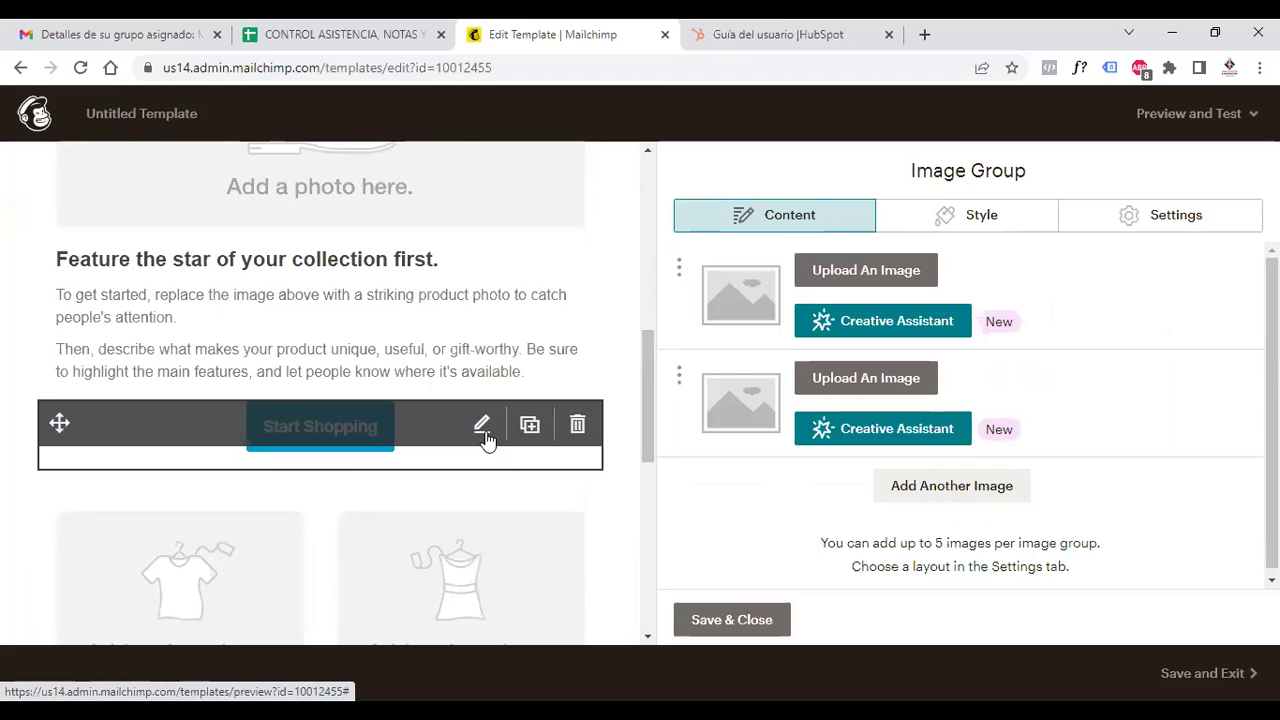
{"action": "left_click", "coordinate": [482, 430]}
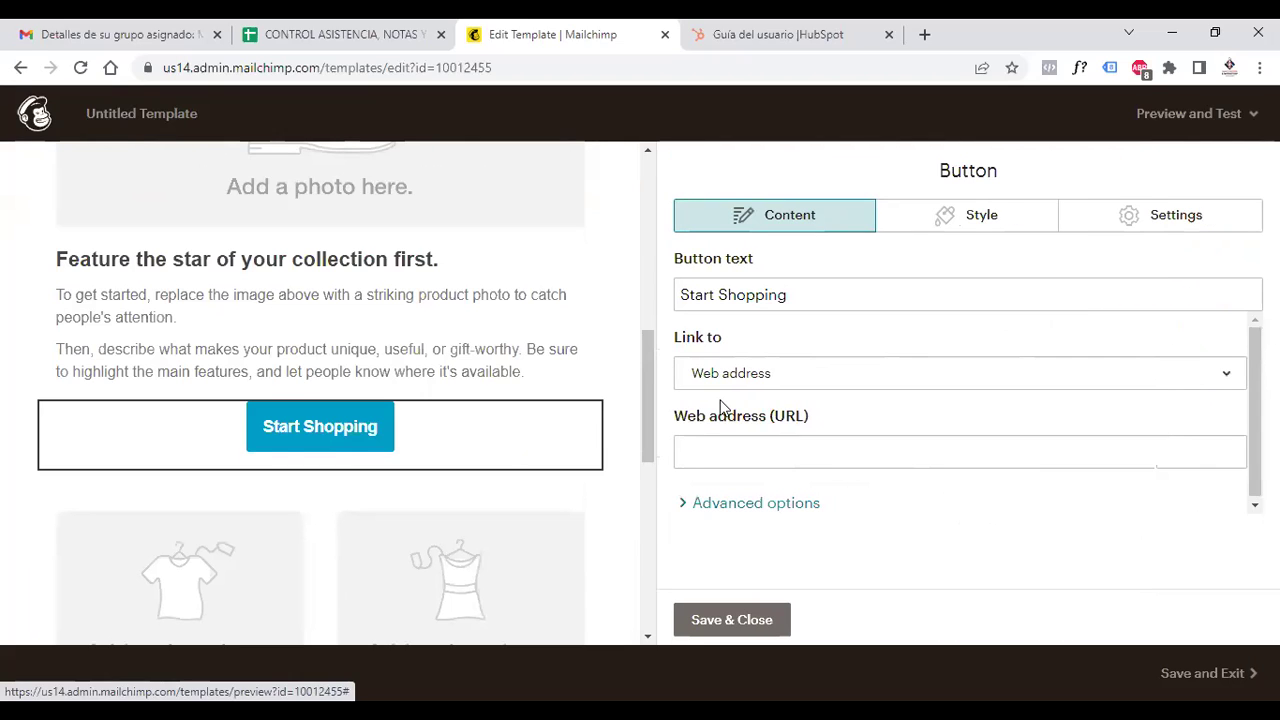
{"action": "left_click", "coordinate": [979, 222]}
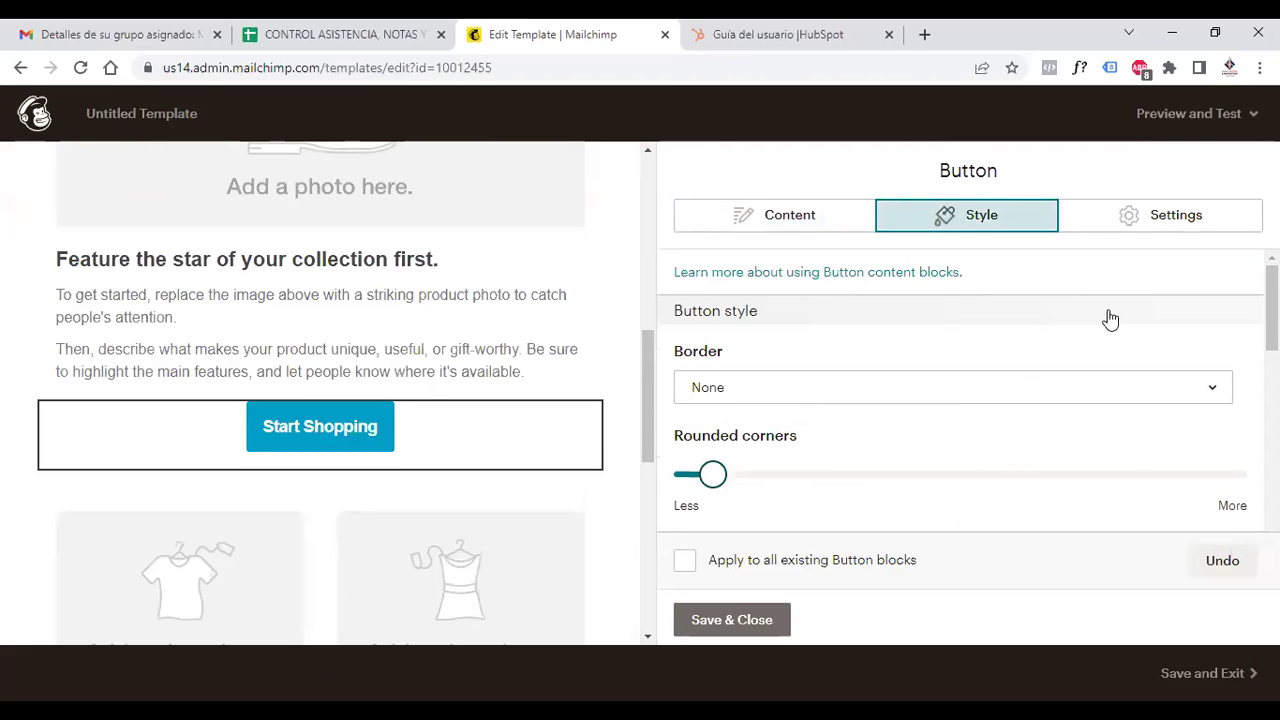
{"action": "scroll", "coordinate": [1272, 310], "scroll_direction": "down", "scroll_amount": 2}
{"action": "scroll", "coordinate": [1272, 330], "scroll_direction": "down", "scroll_amount": 2}
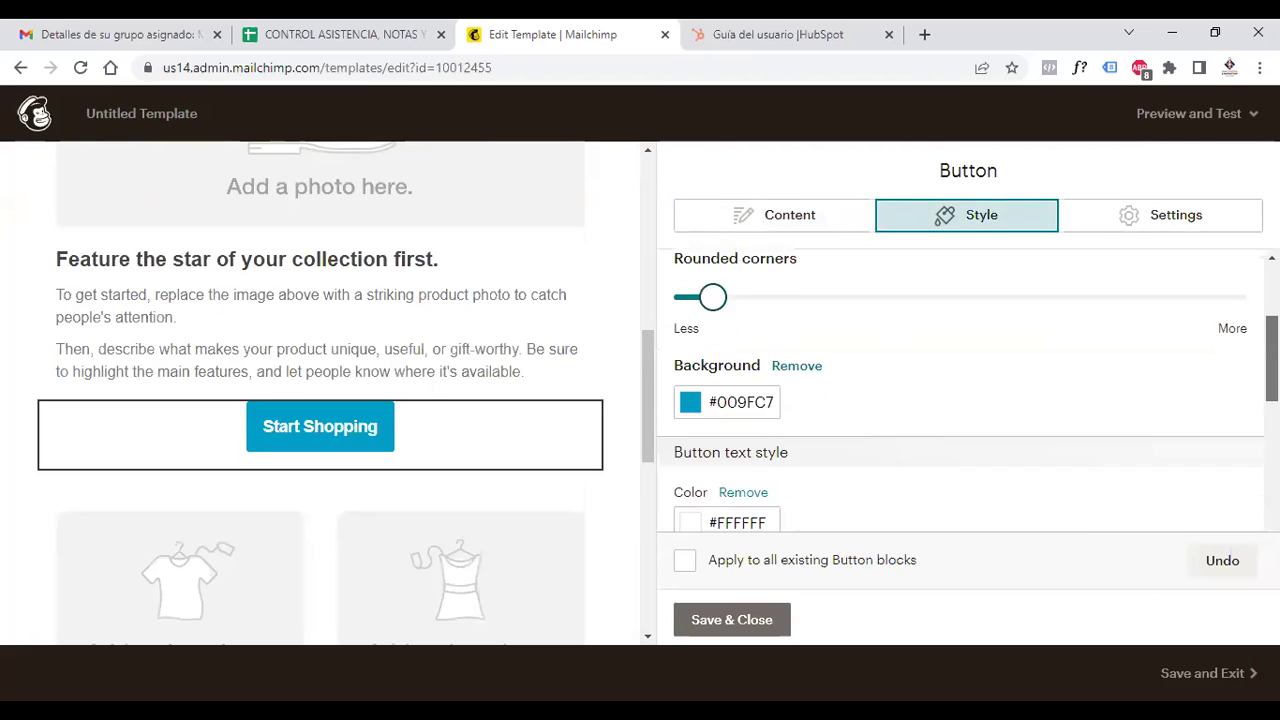
{"action": "scroll", "coordinate": [802, 405], "scroll_direction": "down", "scroll_amount": 1}
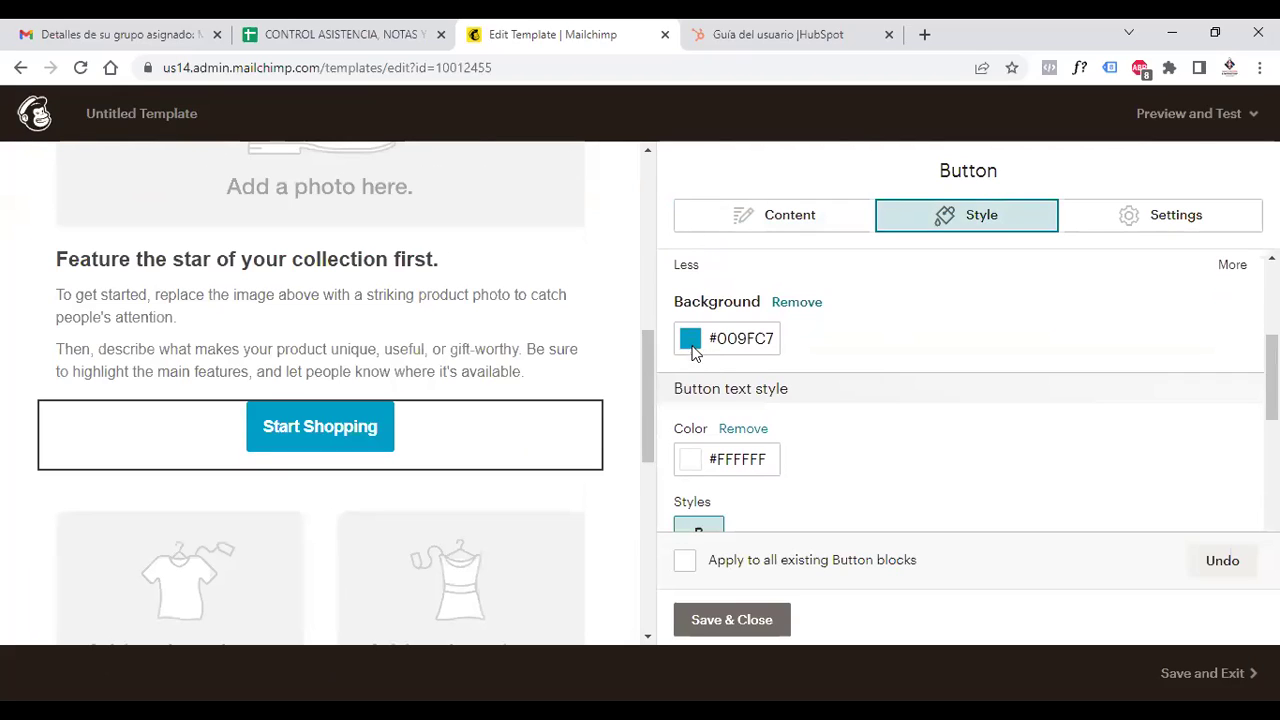
{"action": "left_click", "coordinate": [692, 340]}
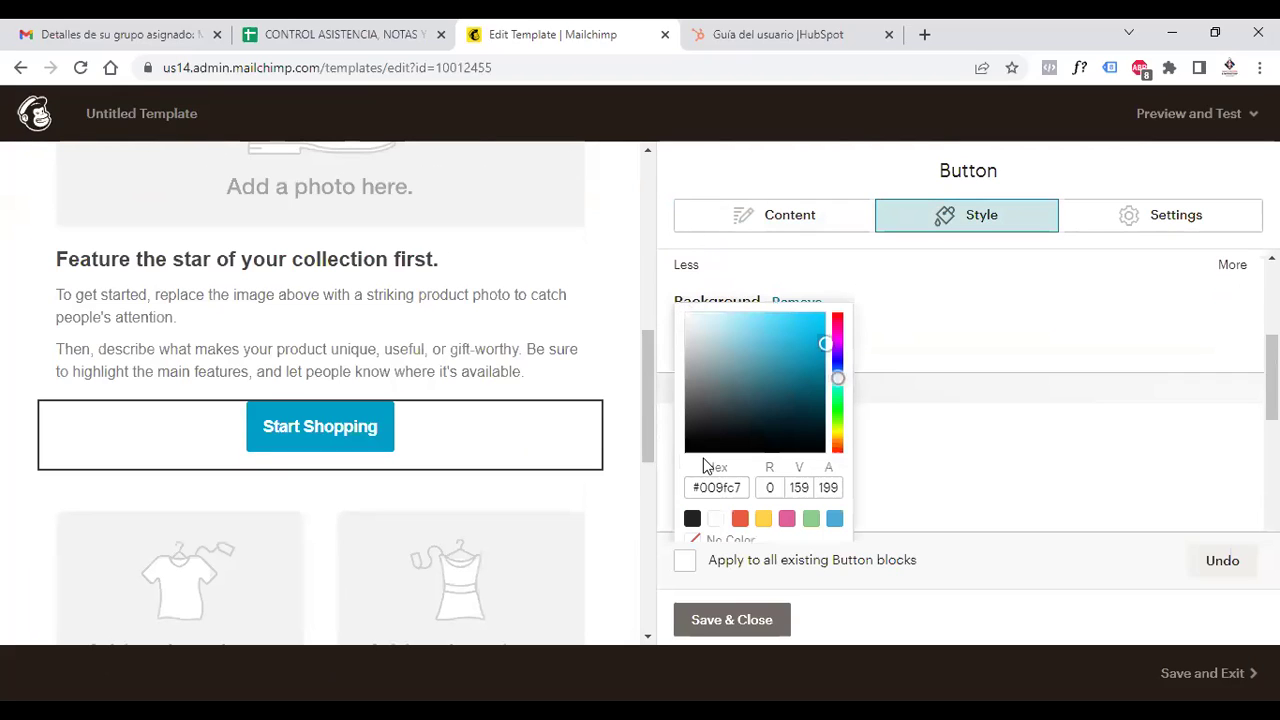
{"action": "left_click", "coordinate": [838, 333]}
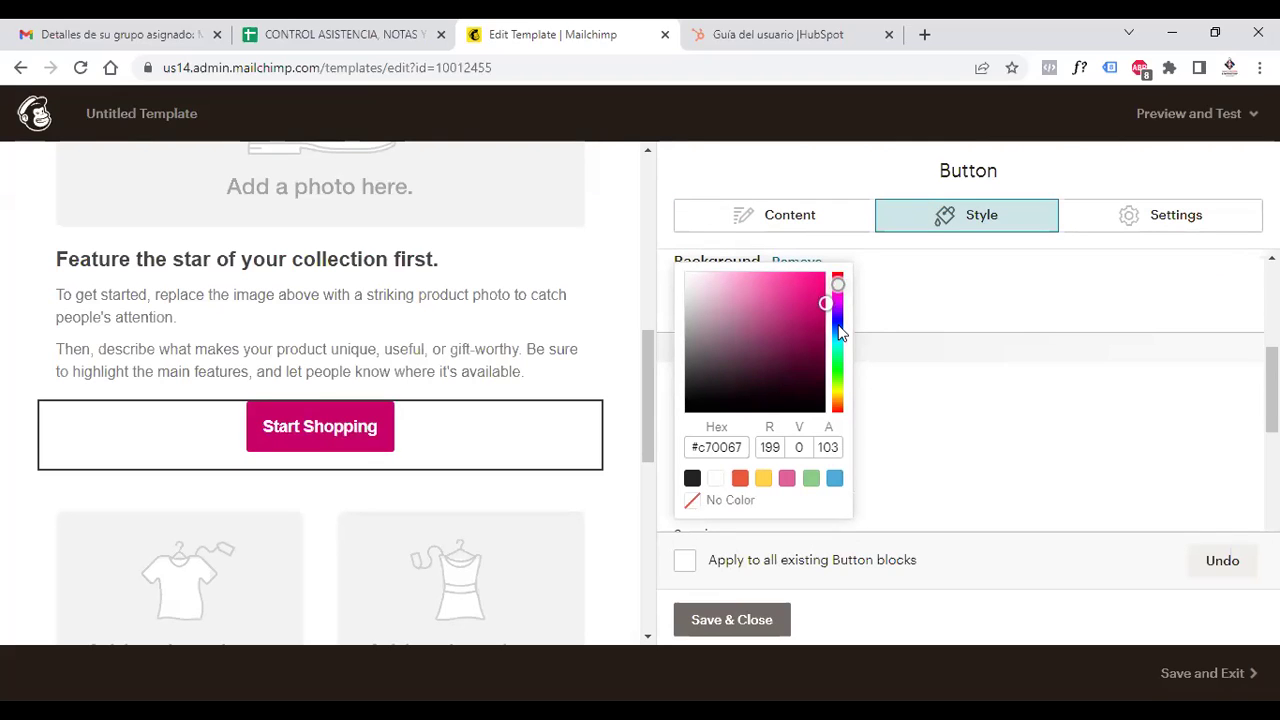
{"action": "left_click", "coordinate": [1028, 300]}
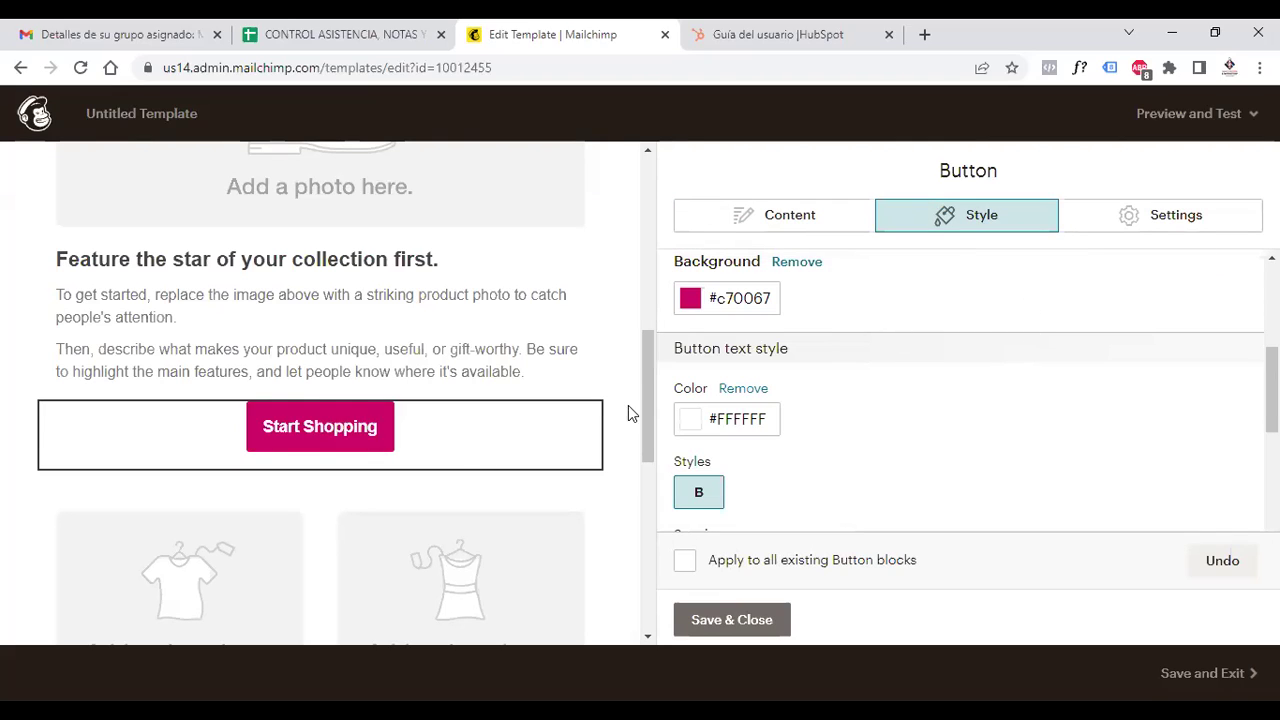
Replace the header heading "Showcase your products." with "MARKETING DIGITAL".
{"action": "left_click_drag", "start_coordinate": [645, 360], "coordinate": [666, 166]}
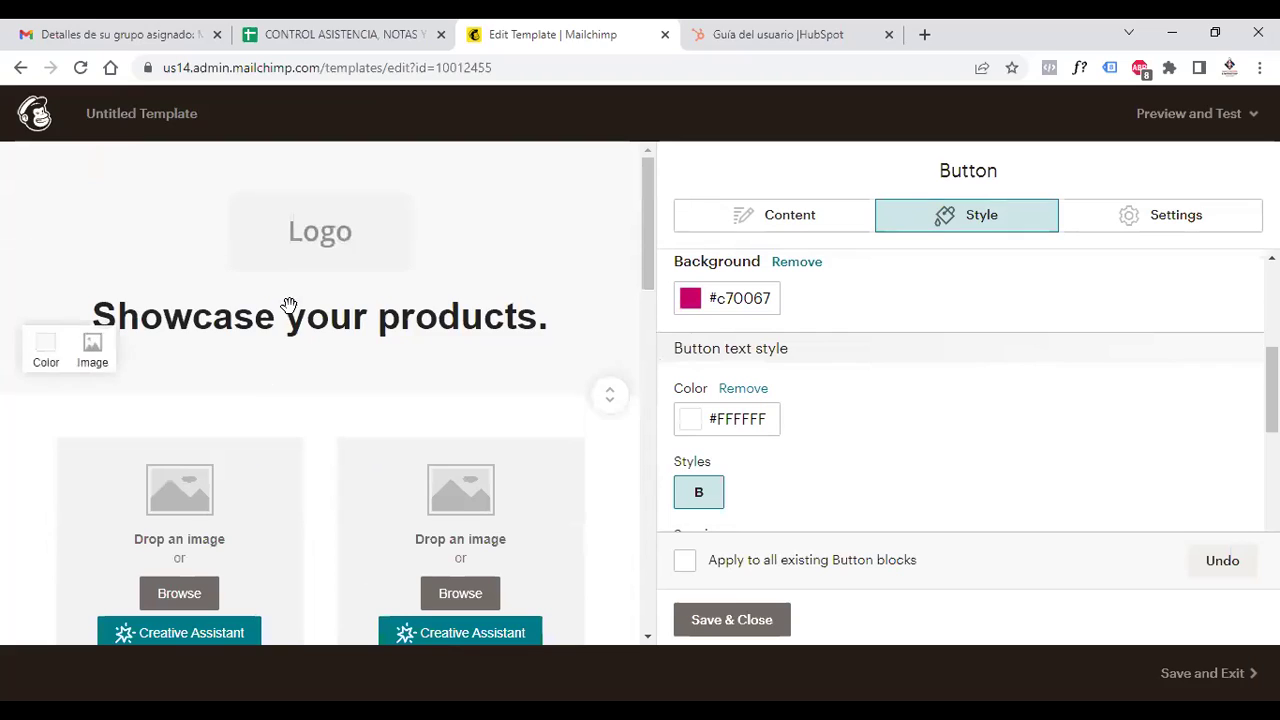
{"action": "left_click", "coordinate": [480, 310]}
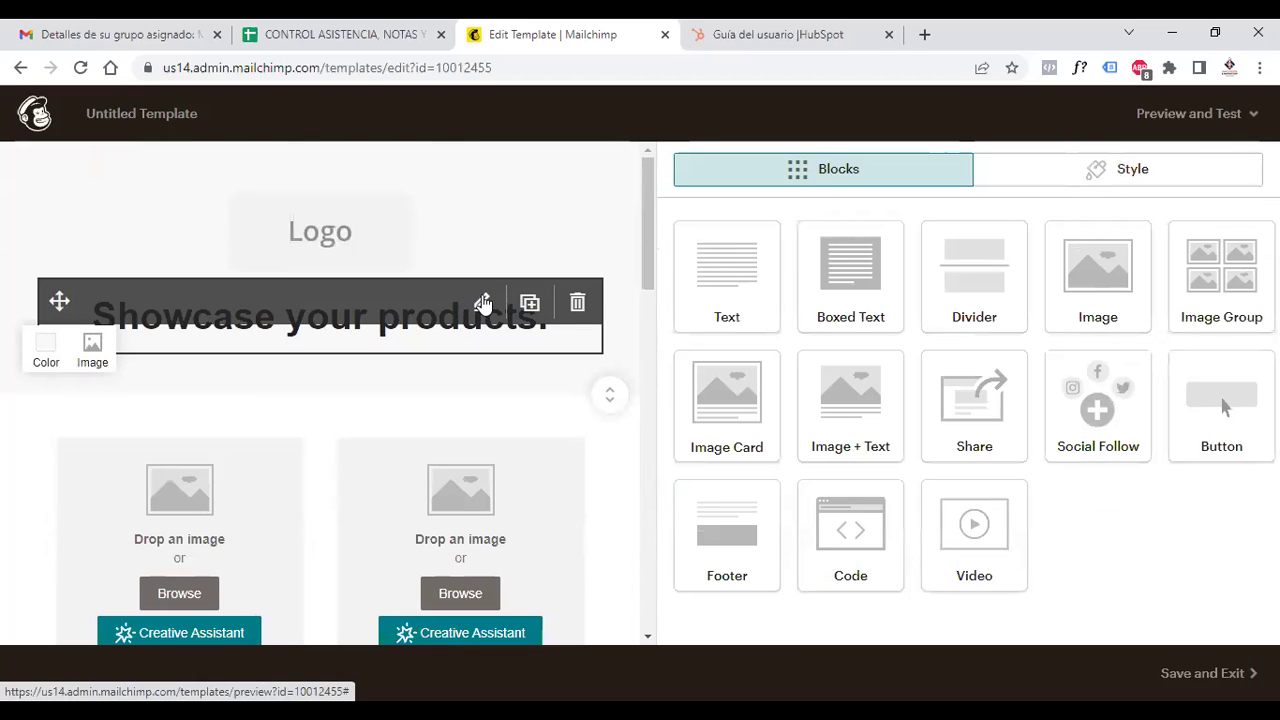
{"action": "left_click", "coordinate": [482, 303]}
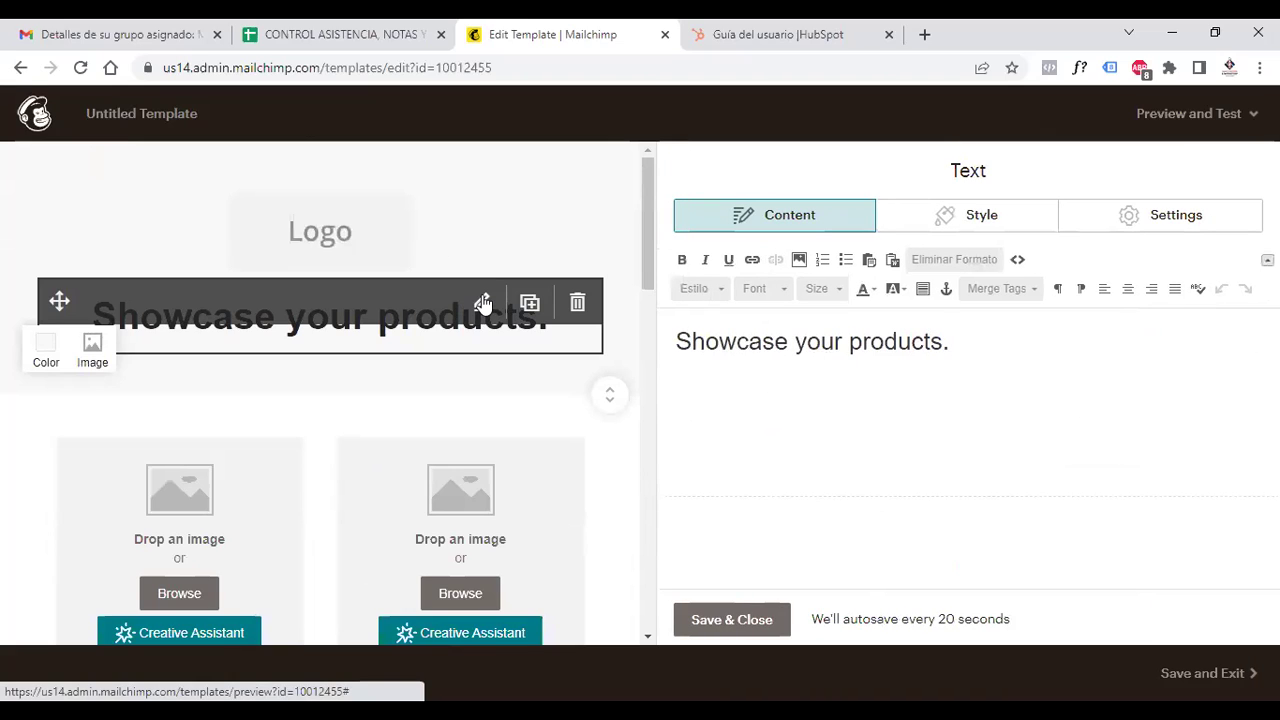
{"action": "left_click_drag", "start_coordinate": [965, 346], "coordinate": [667, 340]}
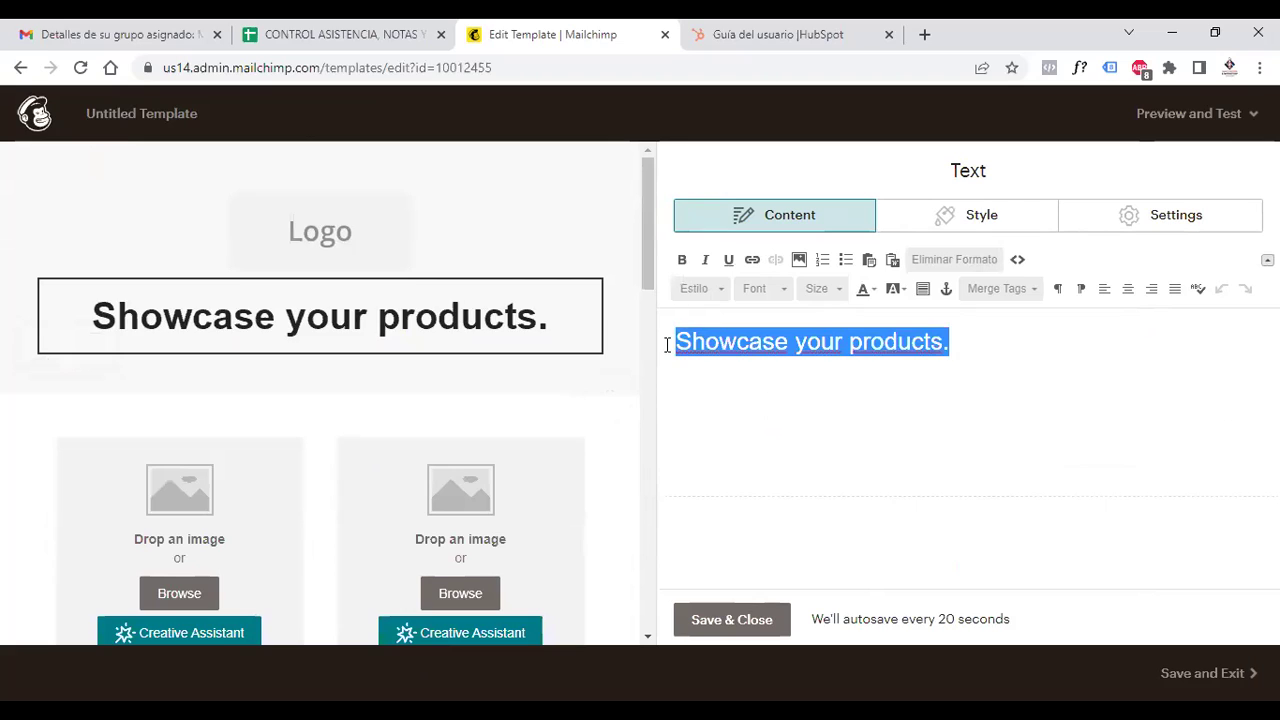
{"action": "type", "text": "MARKETING DIGITAL"}
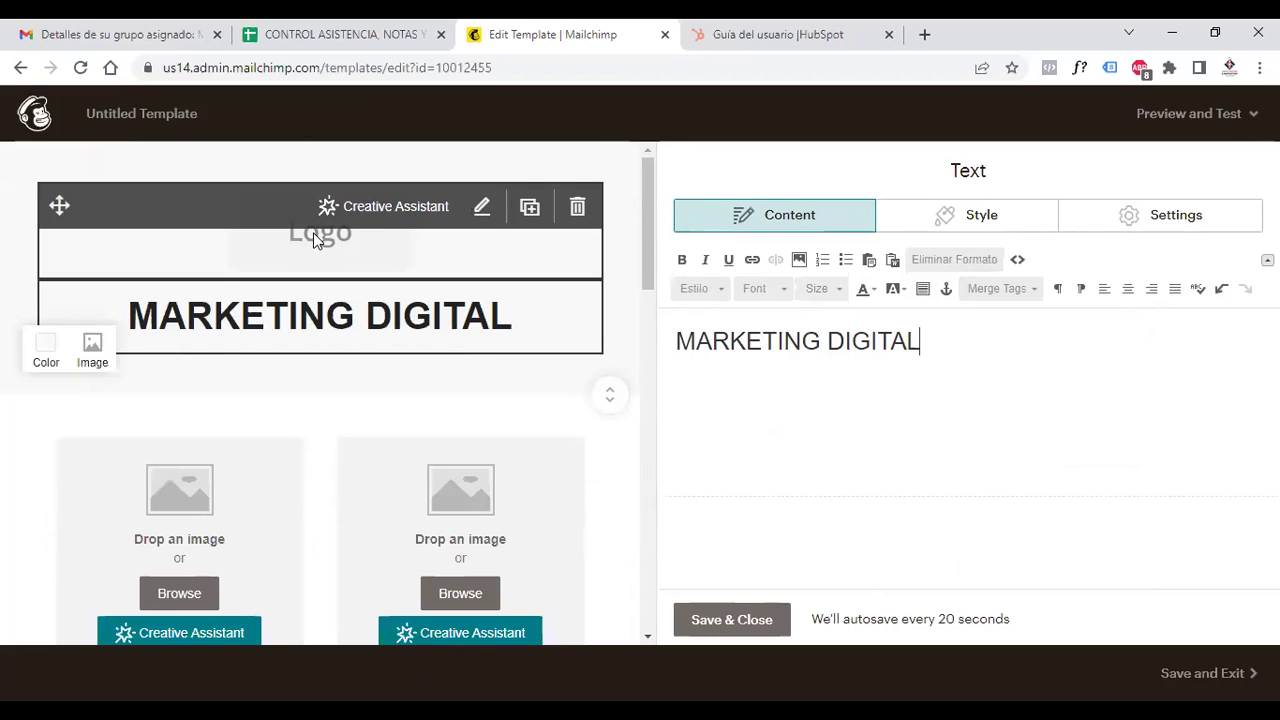
Try to replace the header logo placeholder with an image from My Files in the Content Studio.
{"action": "left_click", "coordinate": [483, 212]}
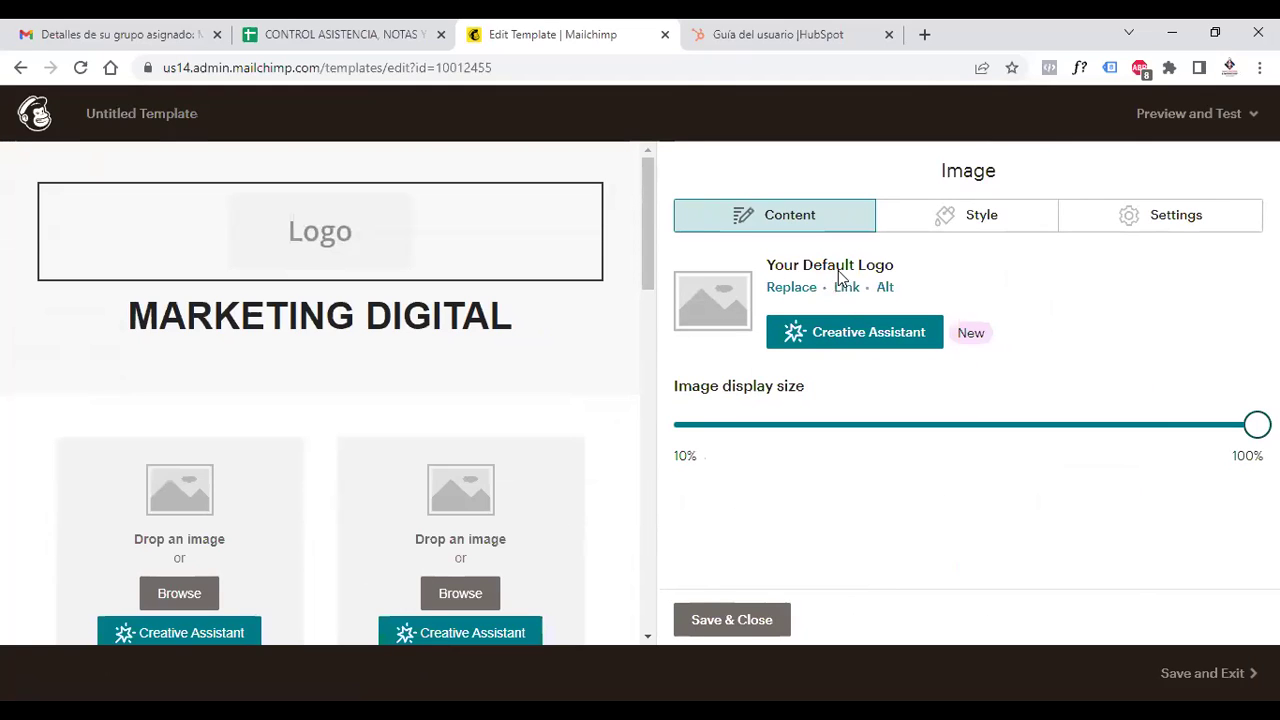
{"action": "left_click", "coordinate": [790, 287]}
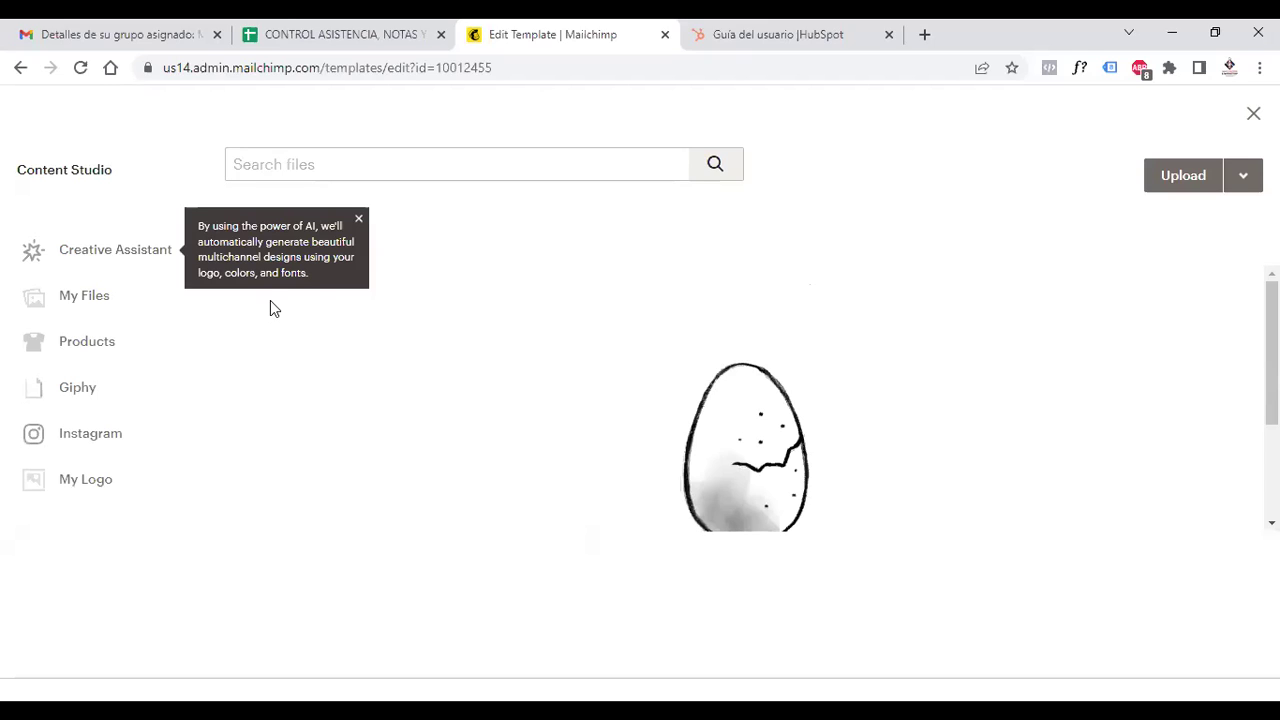
{"action": "left_click", "coordinate": [84, 300]}
Return to the template starting points and create a fresh template from the featured Sell Products layout.
{"action": "left_click", "coordinate": [19, 67]}
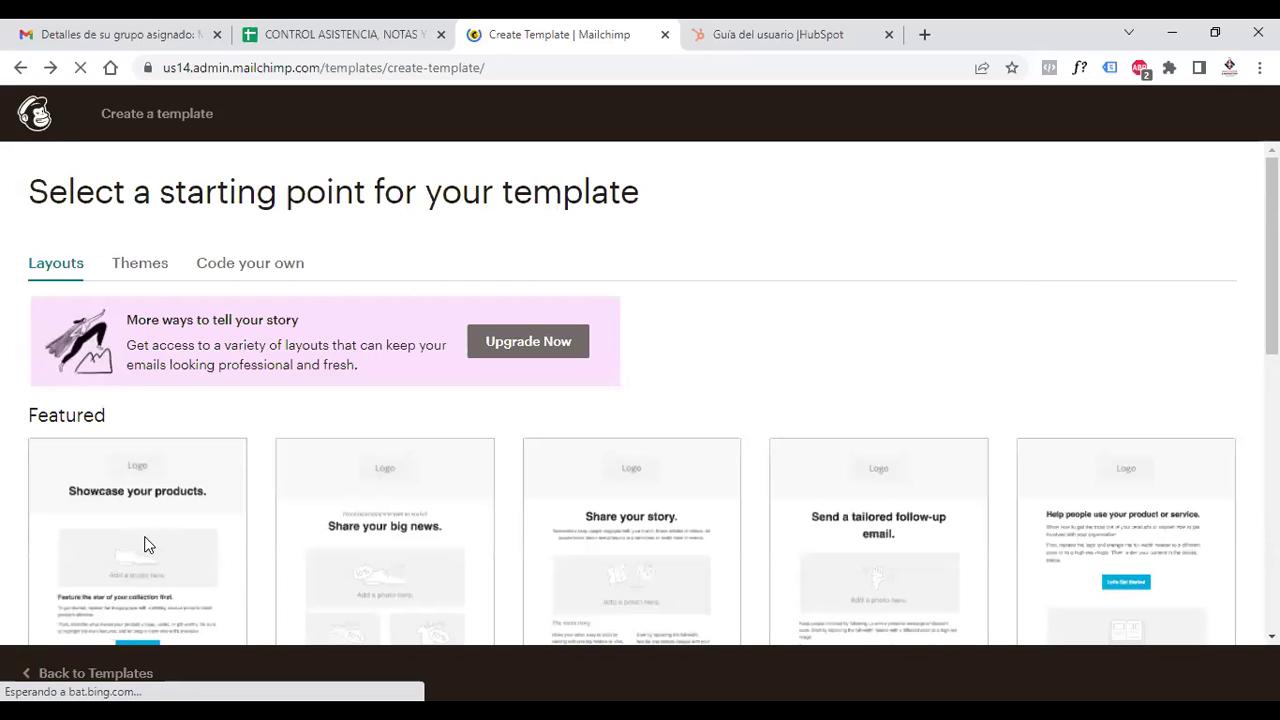
{"action": "mouse_move", "coordinate": [130, 523]}
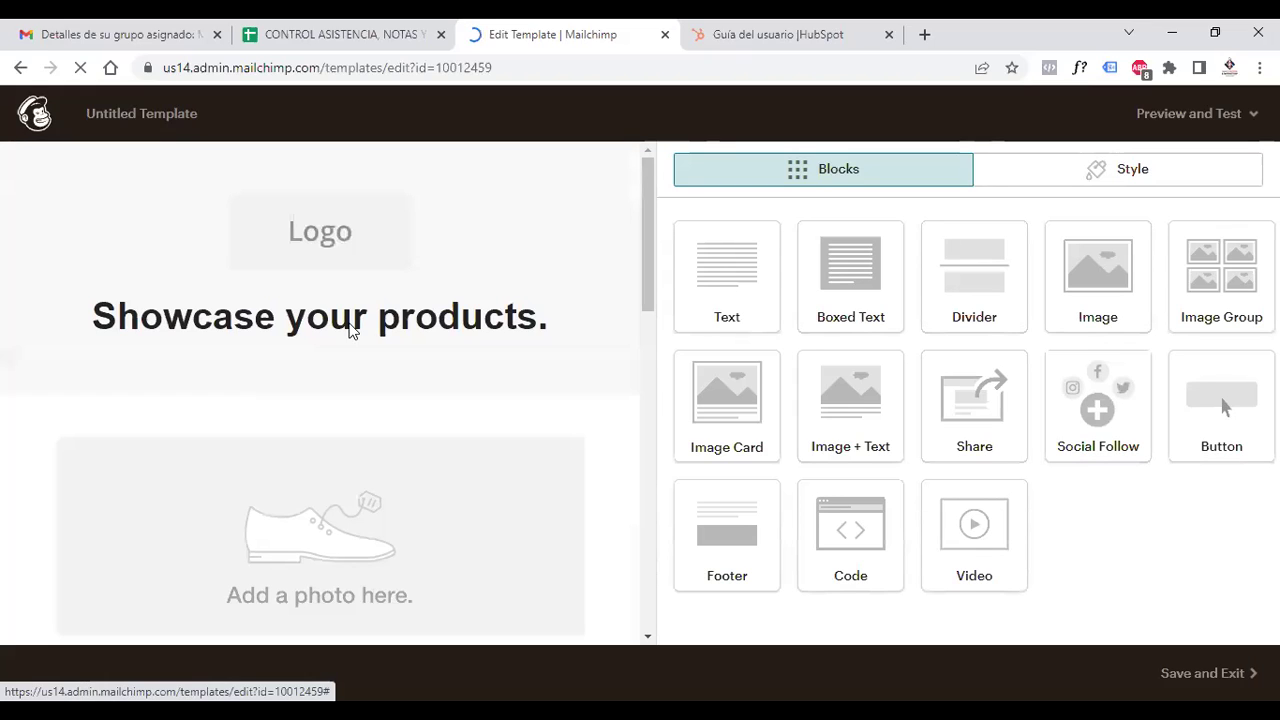
Replace the new template's header heading "Showcase your products." with "INGLÉS CORPORATIVO".
{"action": "mouse_move", "coordinate": [480, 300]}
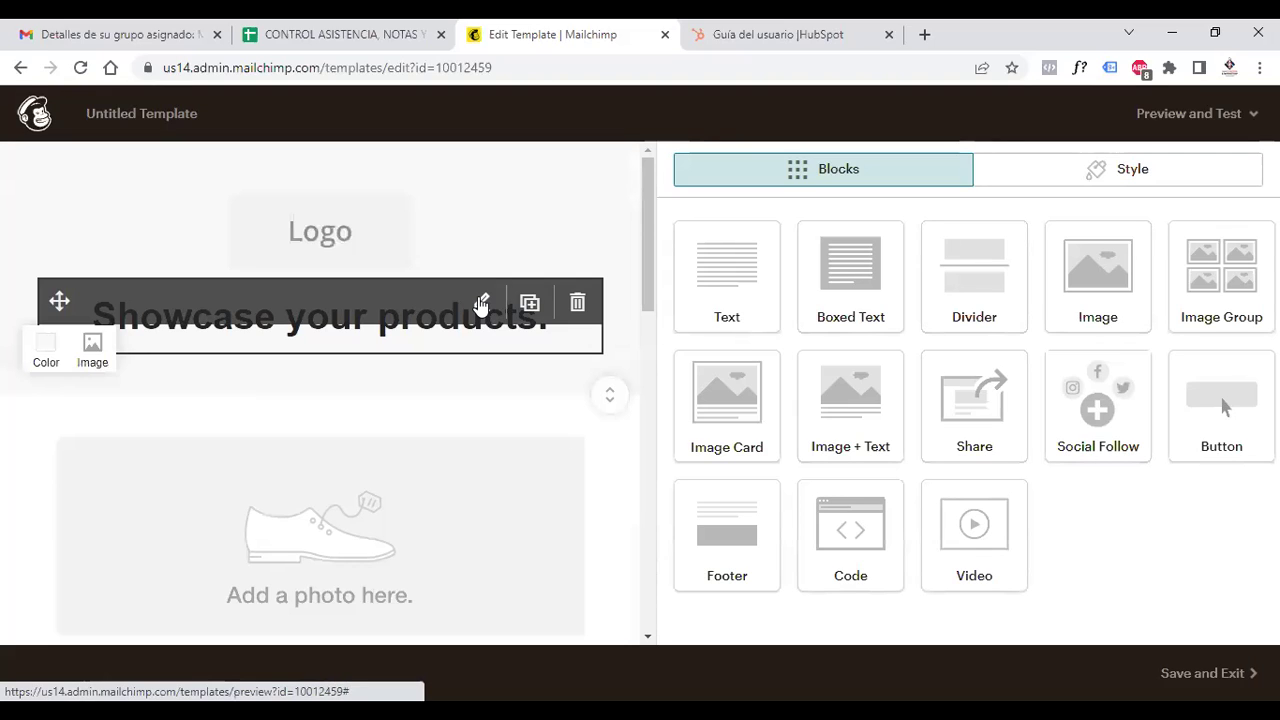
{"action": "left_click", "coordinate": [481, 302]}
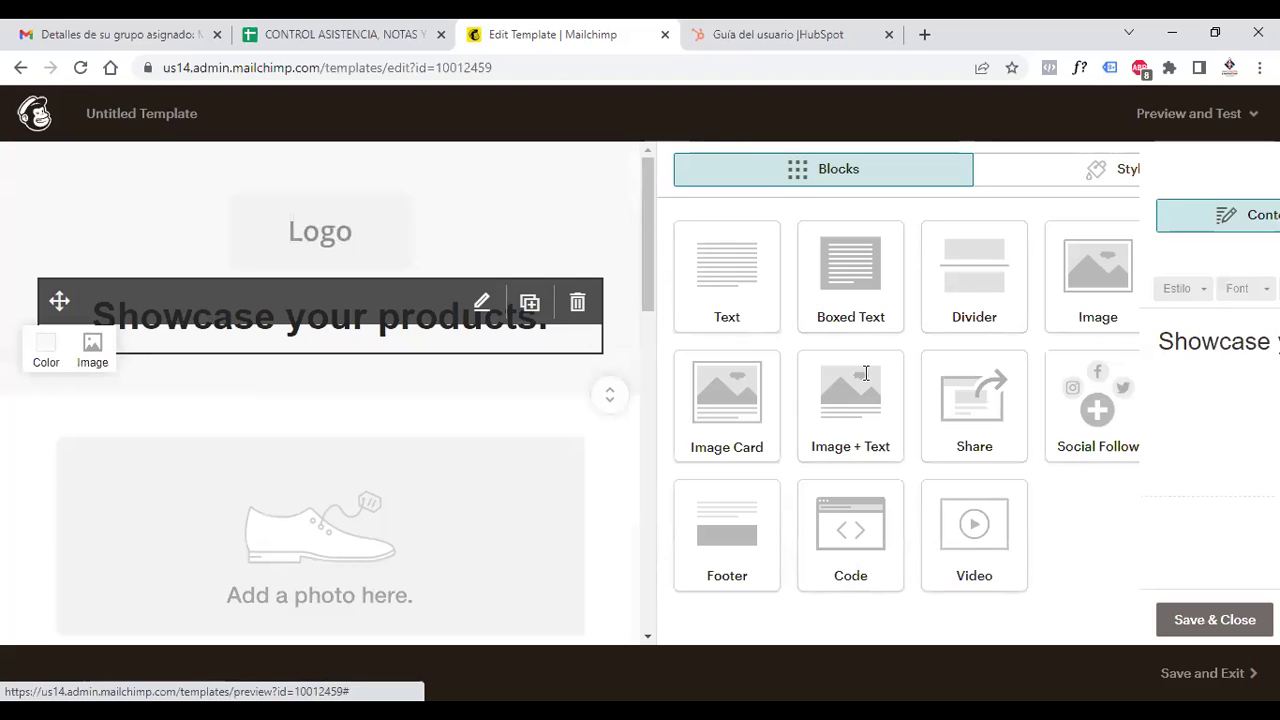
{"action": "triple_click", "coordinate": [690, 336]}
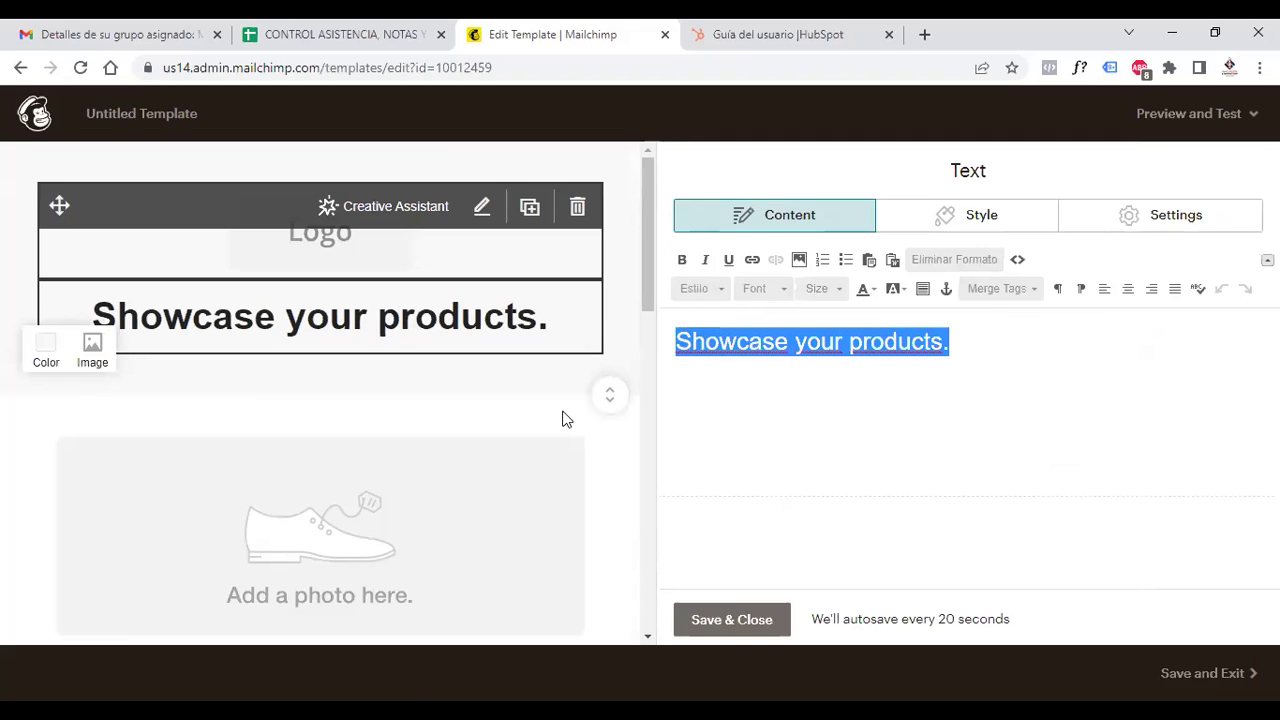
{"action": "left_click", "coordinate": [813, 377]}
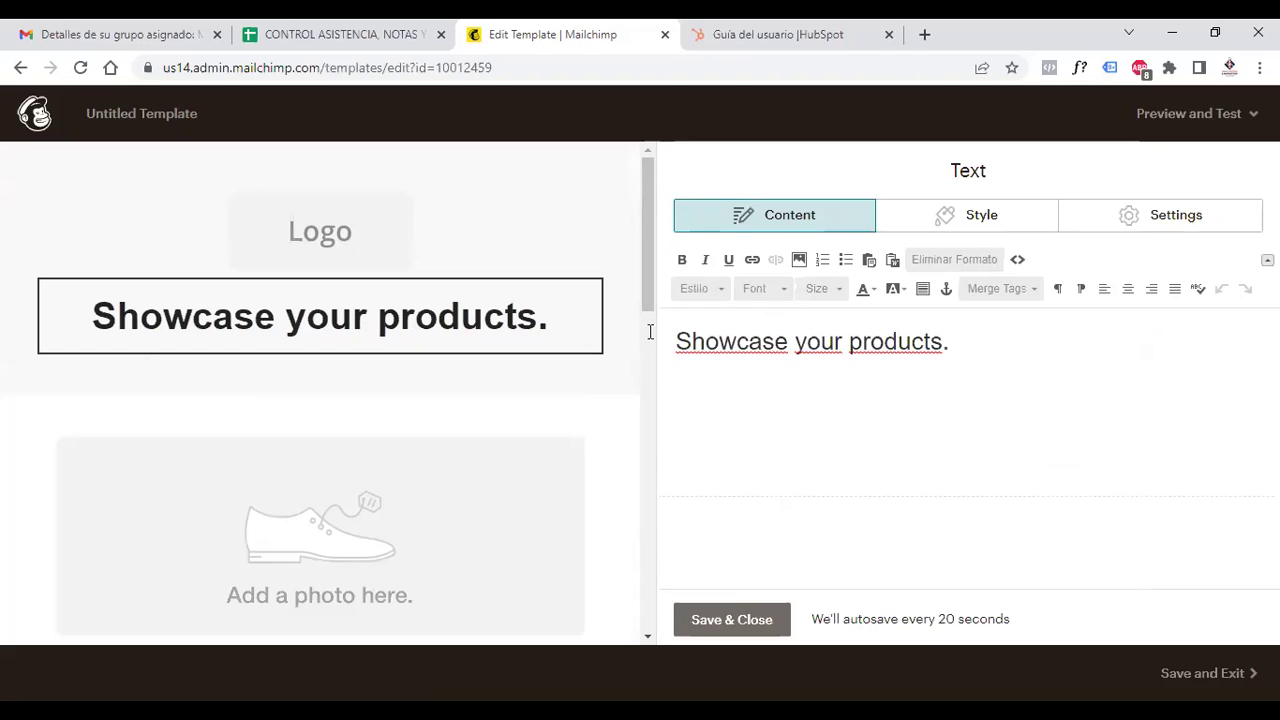
{"action": "key", "text": "ctrl+a"}
{"action": "type", "text": "INGL"}
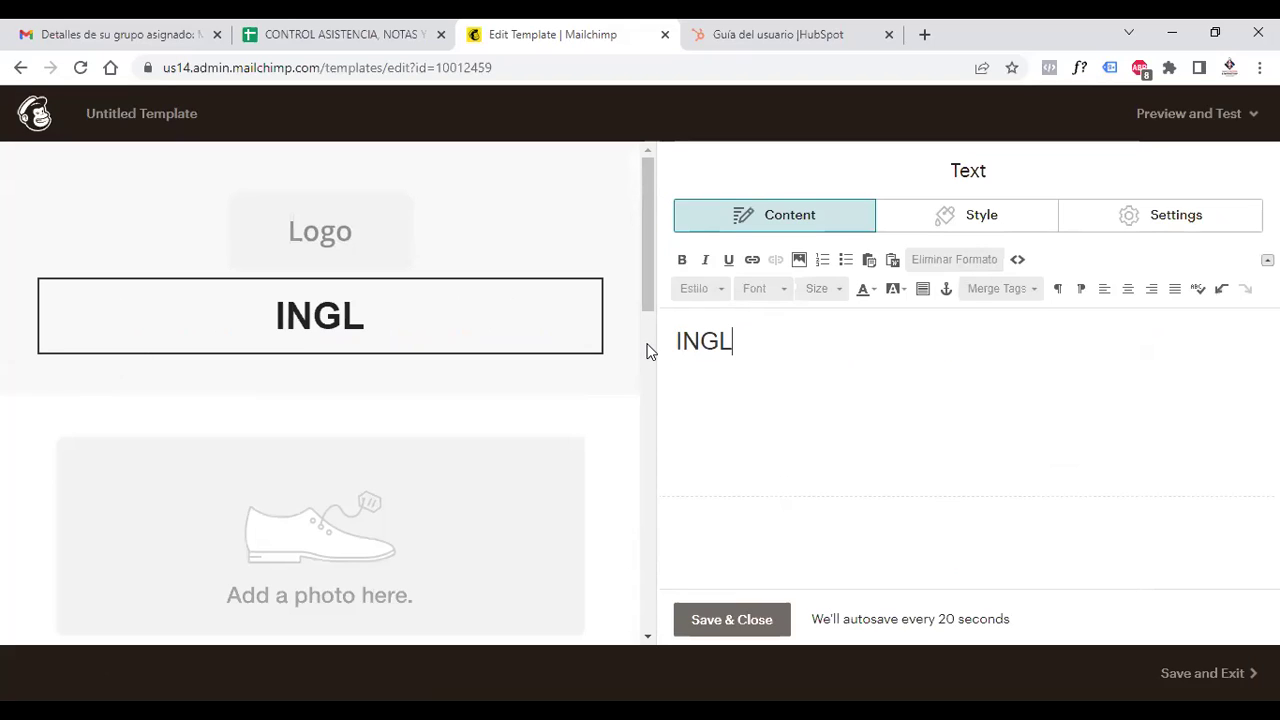
{"action": "type", "text": "ÉS CO"}
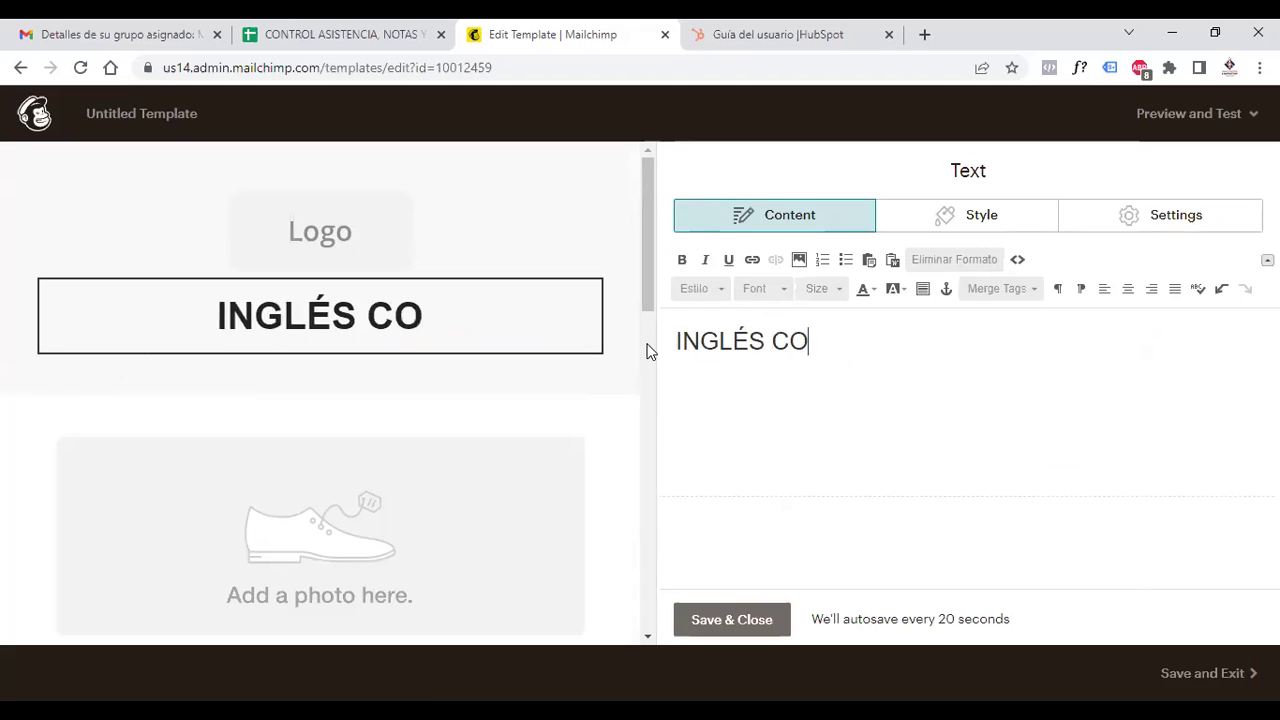
{"action": "type", "text": "RPORATIVO"}
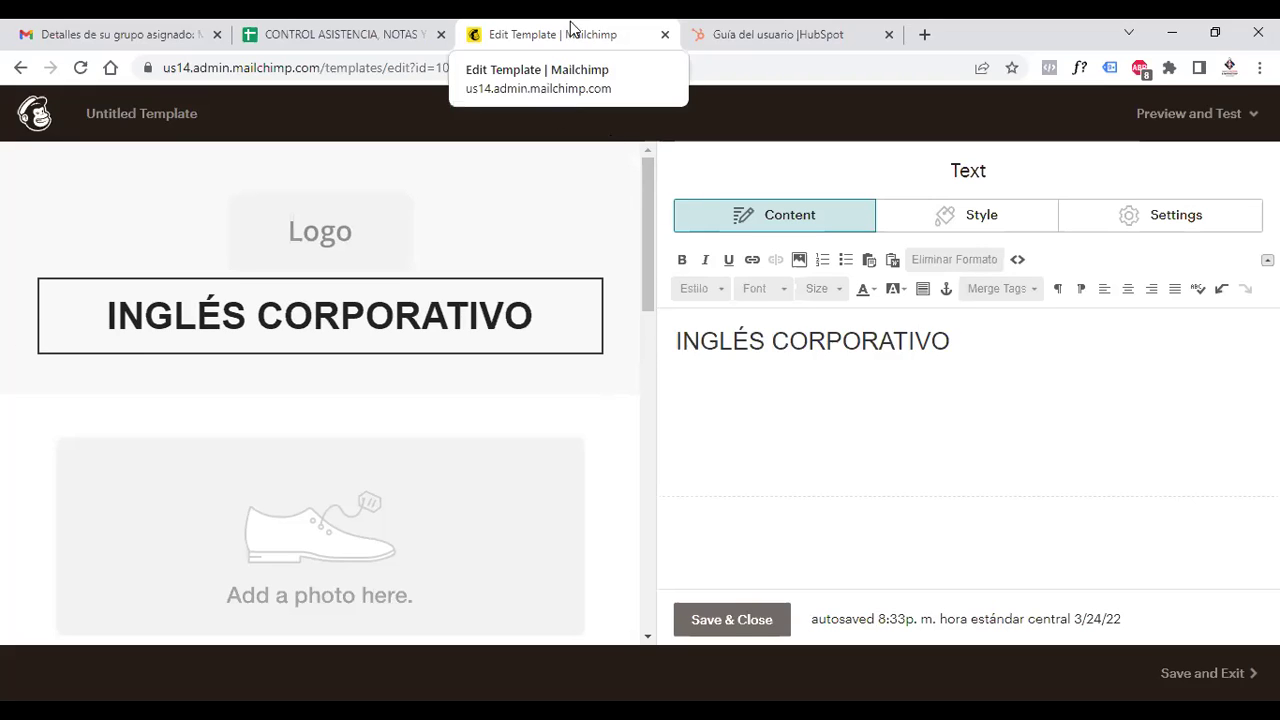
Switch to HubSpot and review the options offered under Contactos, Conversaciones, Marketing, Ventas and Automatización.
{"action": "left_click", "coordinate": [742, 33]}
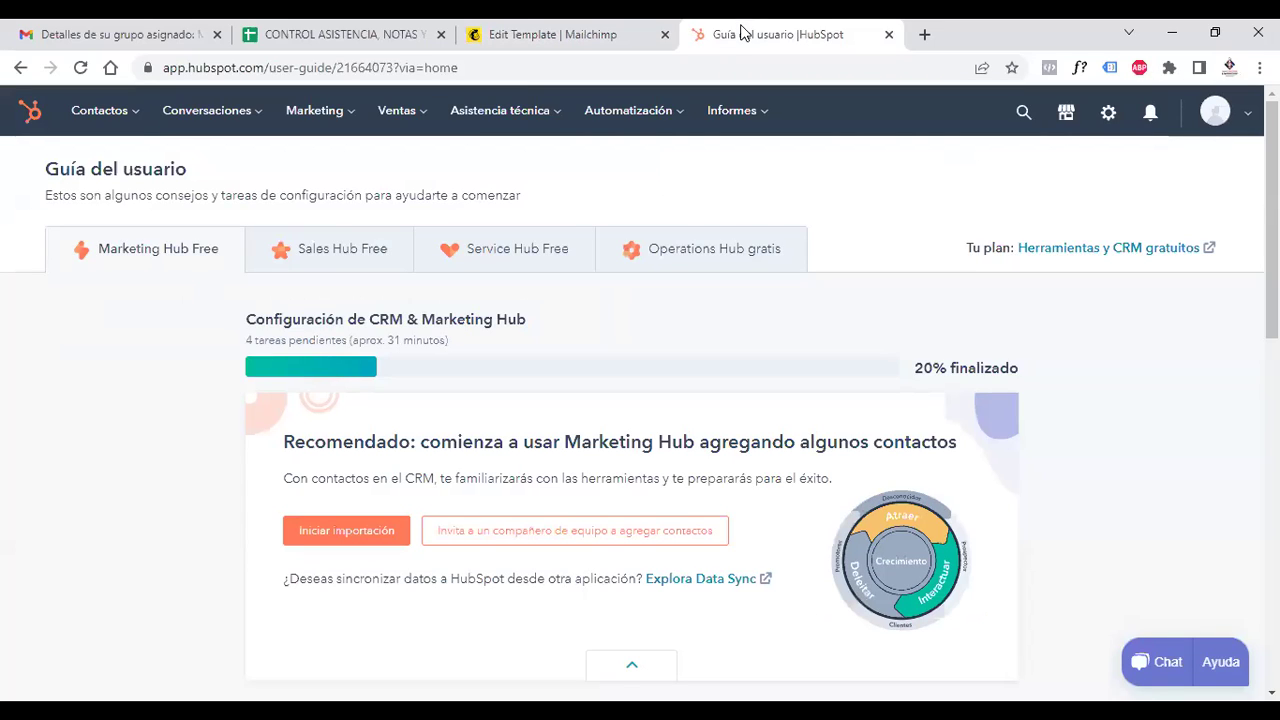
{"action": "left_click", "coordinate": [134, 116]}
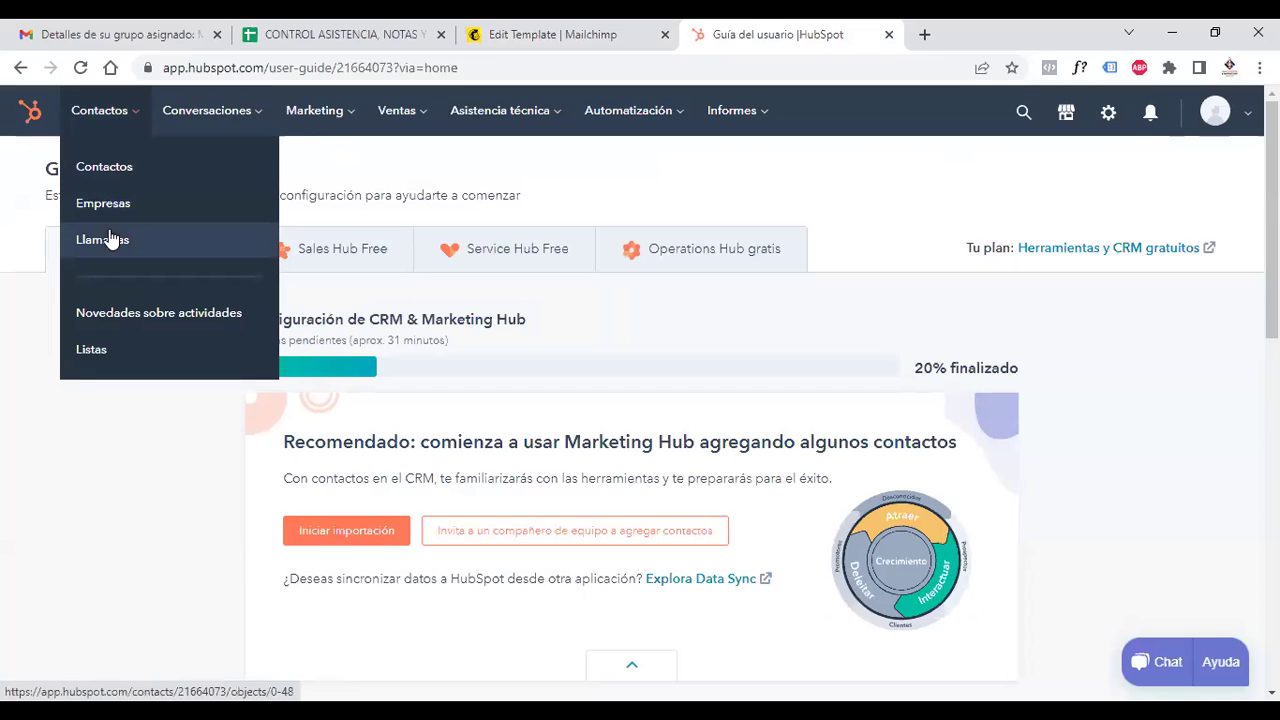
{"action": "left_click", "coordinate": [266, 107]}
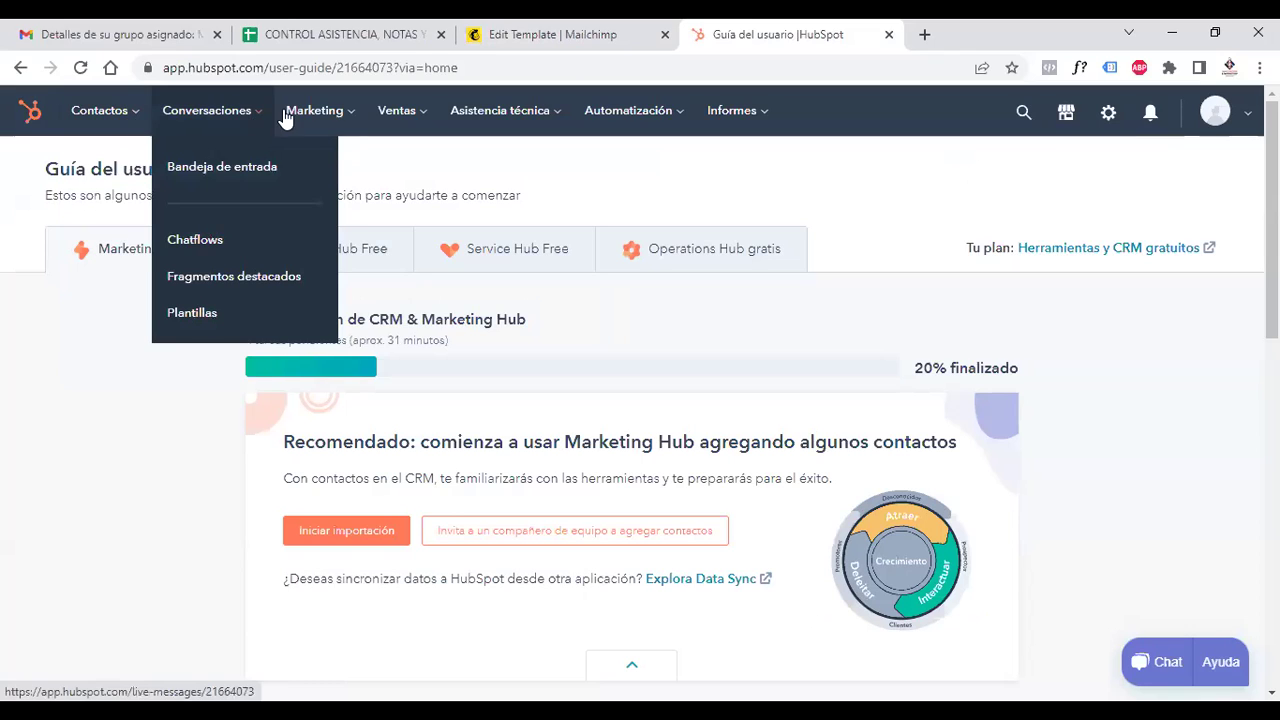
{"action": "left_click", "coordinate": [355, 117]}
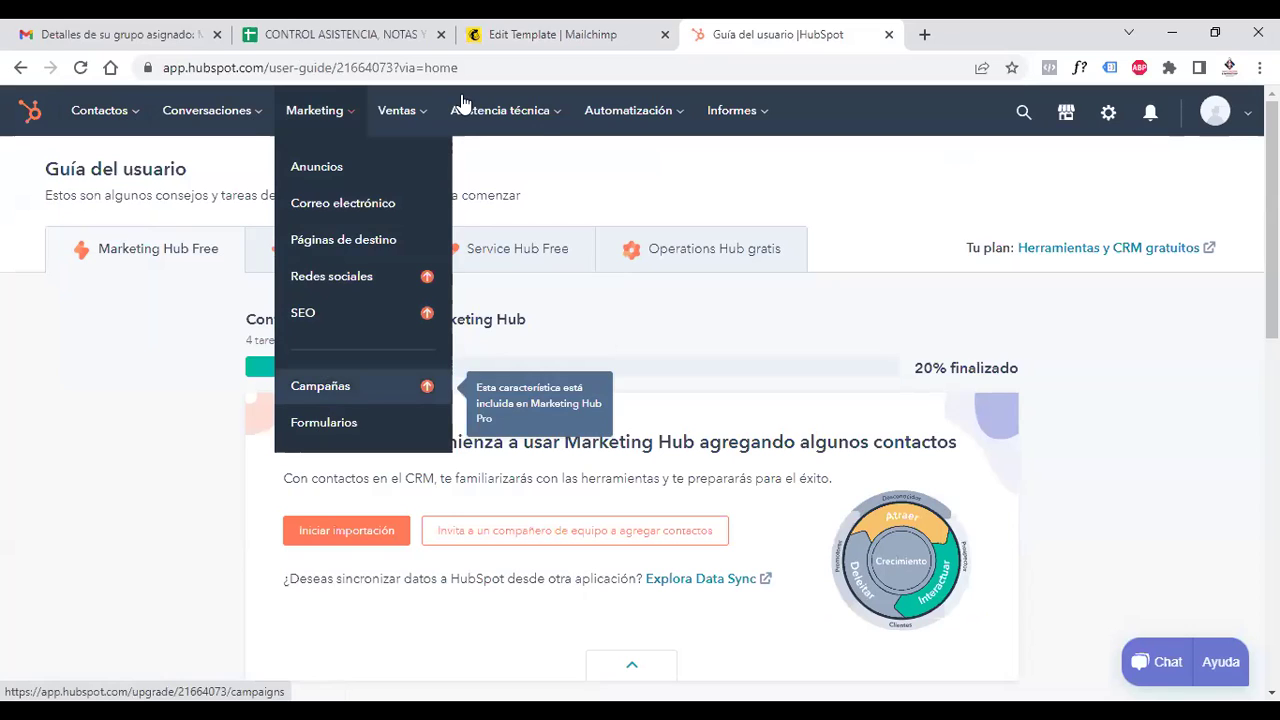
{"action": "mouse_move", "coordinate": [425, 115]}
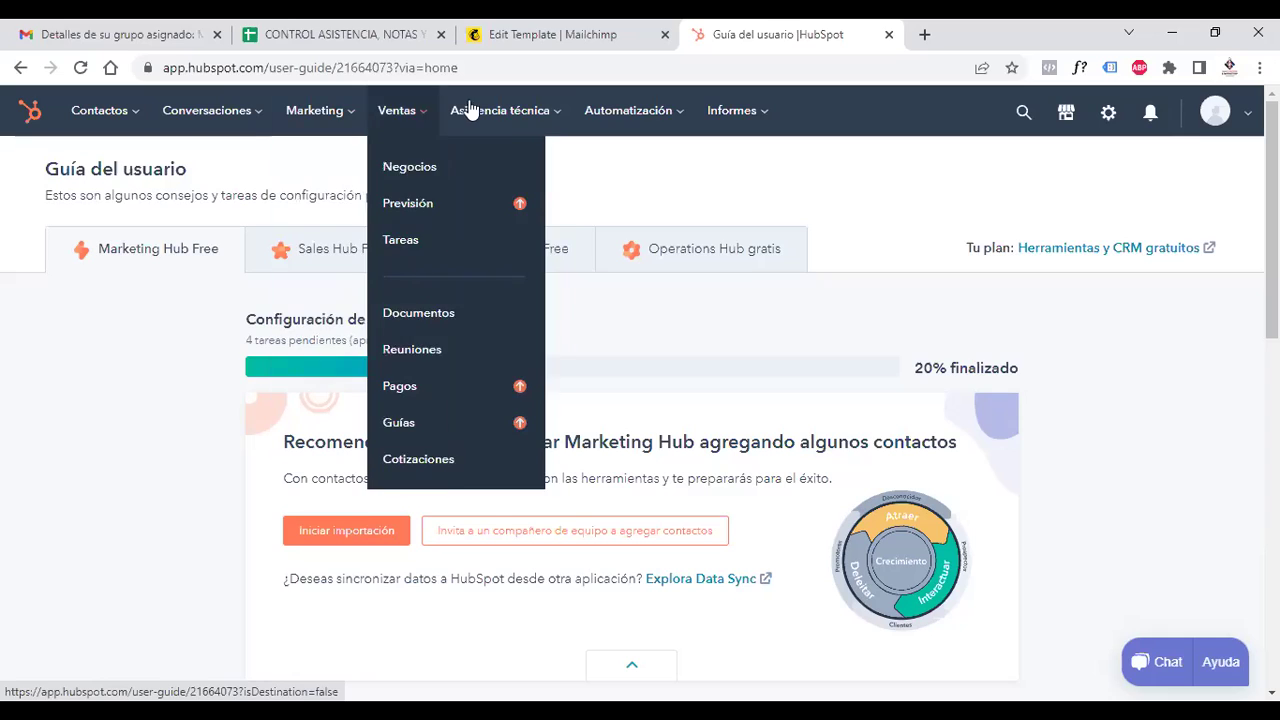
{"action": "mouse_move", "coordinate": [676, 120]}
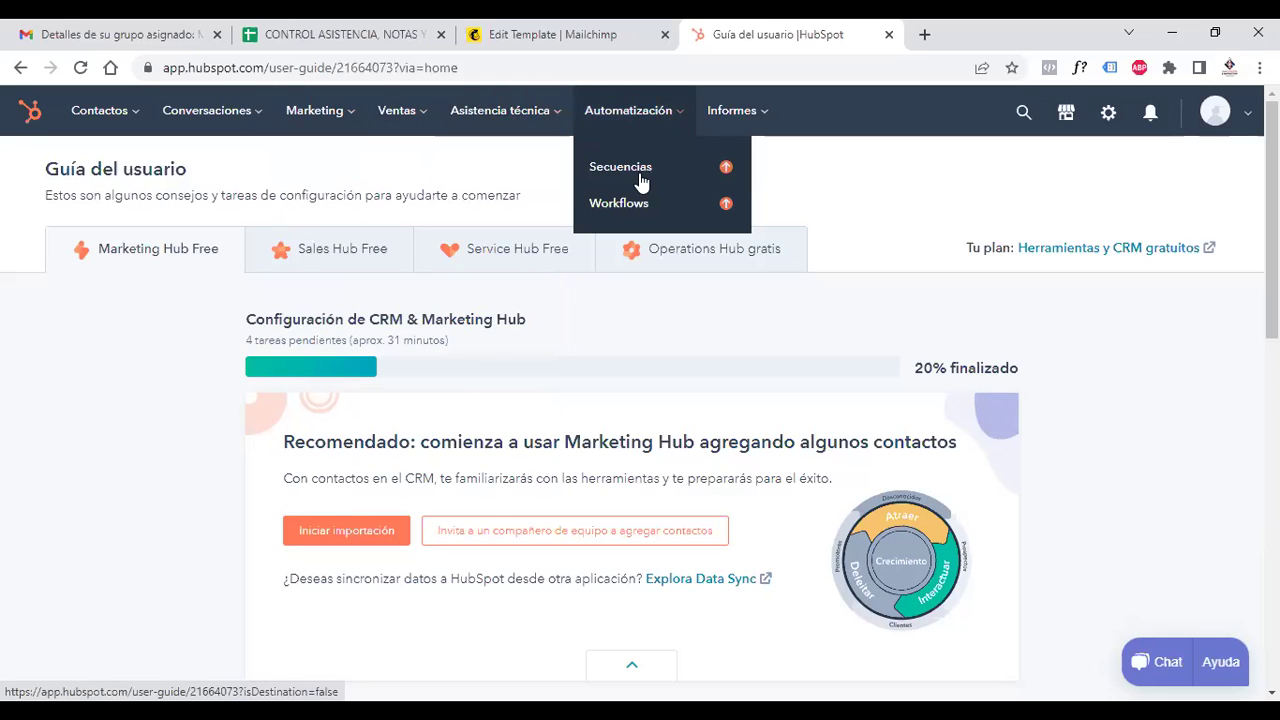
{"action": "mouse_move", "coordinate": [909, 200]}
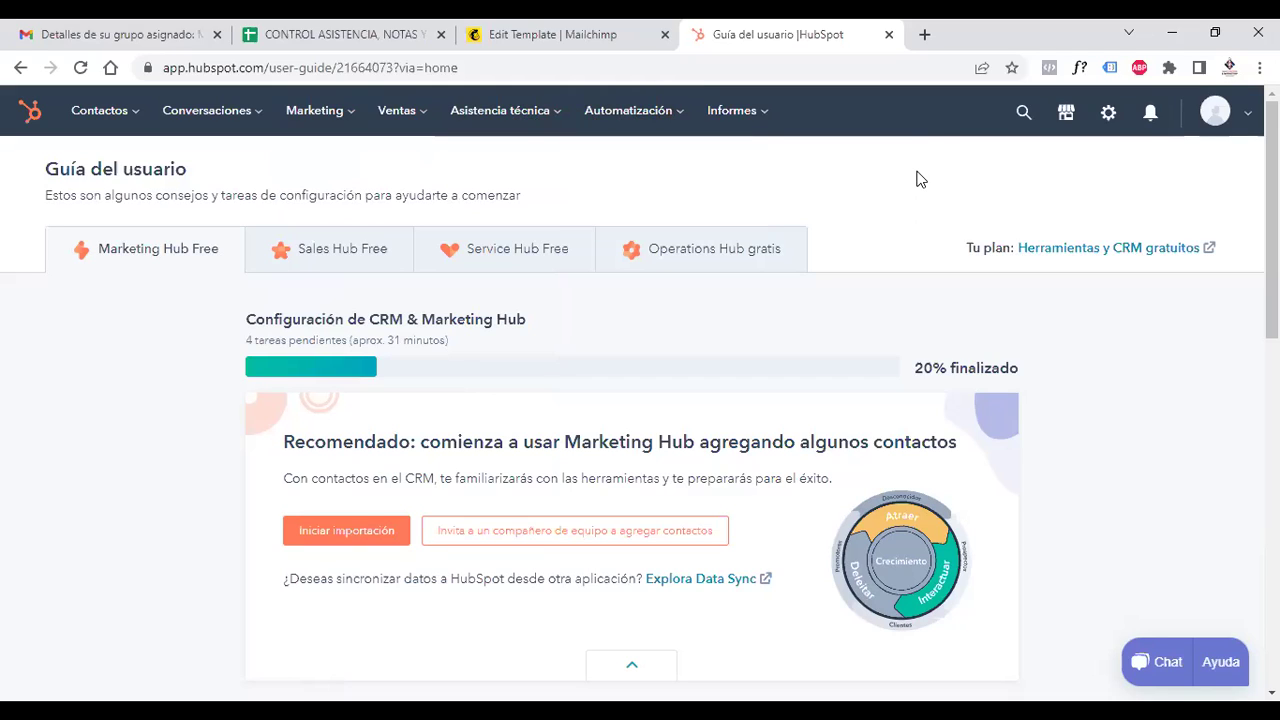
Switch back to the Mailchimp template and move the Start Shopping button above the "Feature the star of your collection first." text block.
{"action": "left_click", "coordinate": [578, 33]}
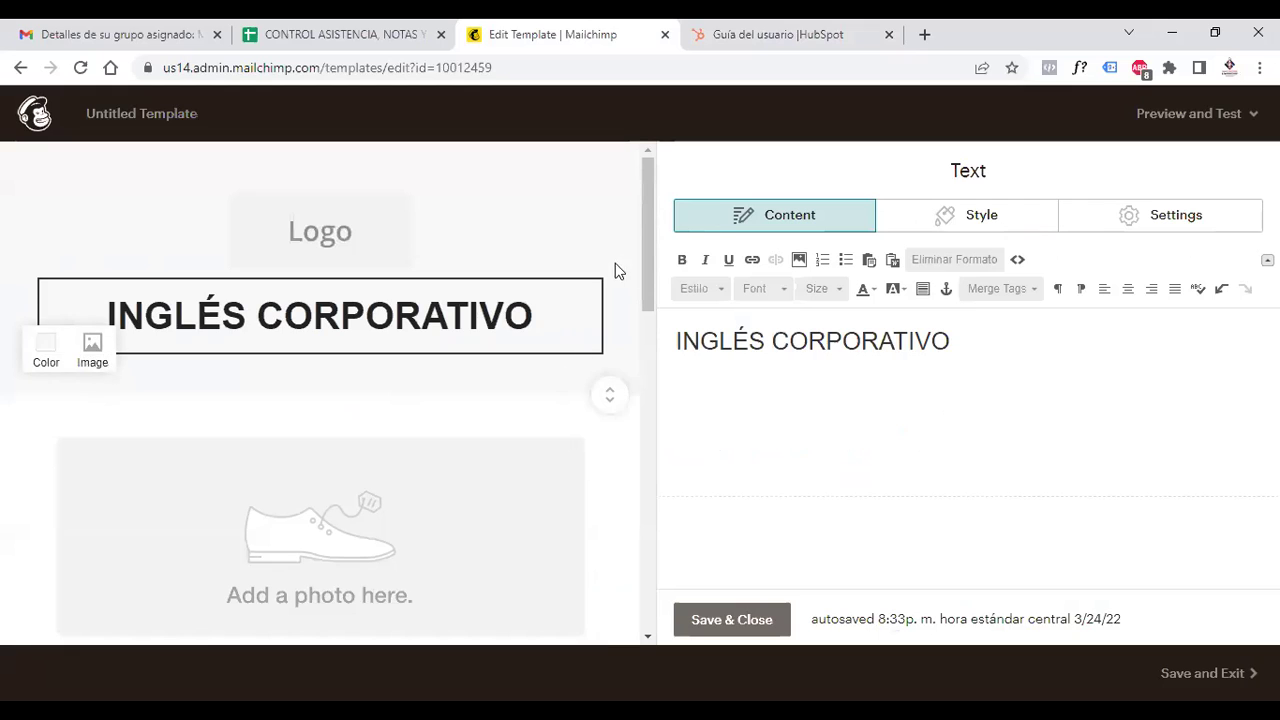
{"action": "left_click_drag", "start_coordinate": [643, 225], "coordinate": [649, 360]}
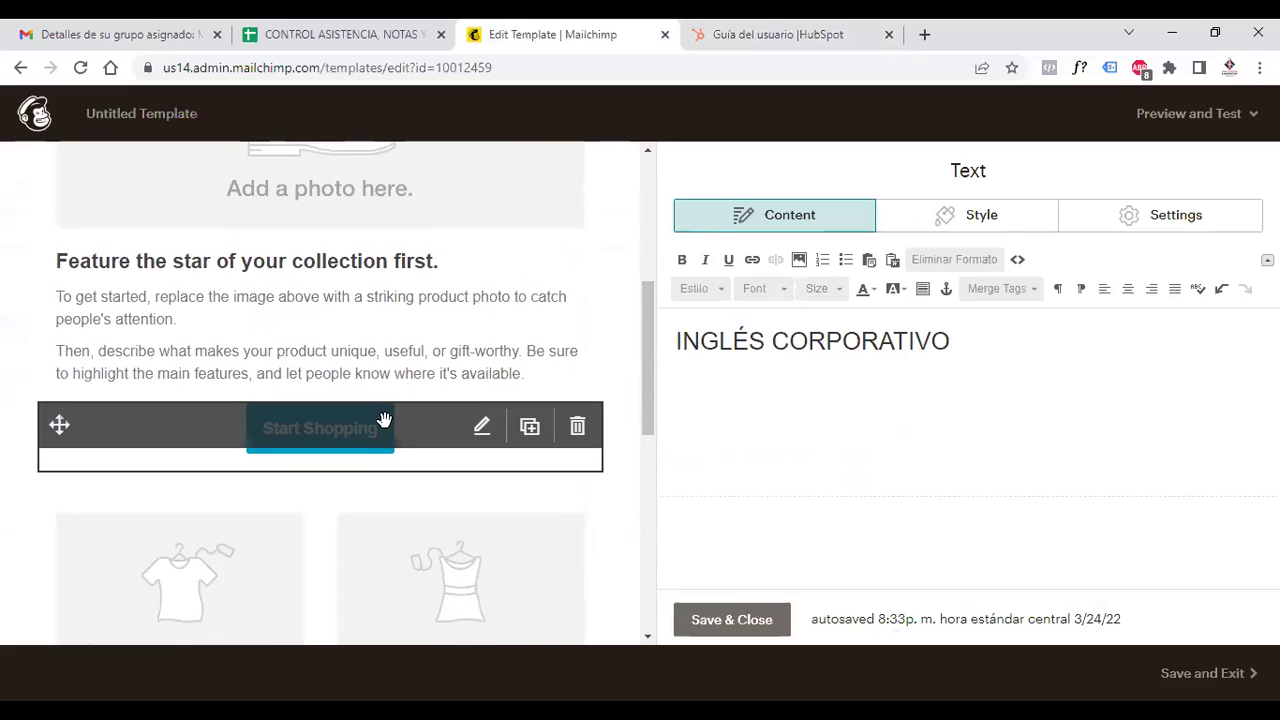
{"action": "left_click_drag", "start_coordinate": [353, 244], "coordinate": [352, 242]}
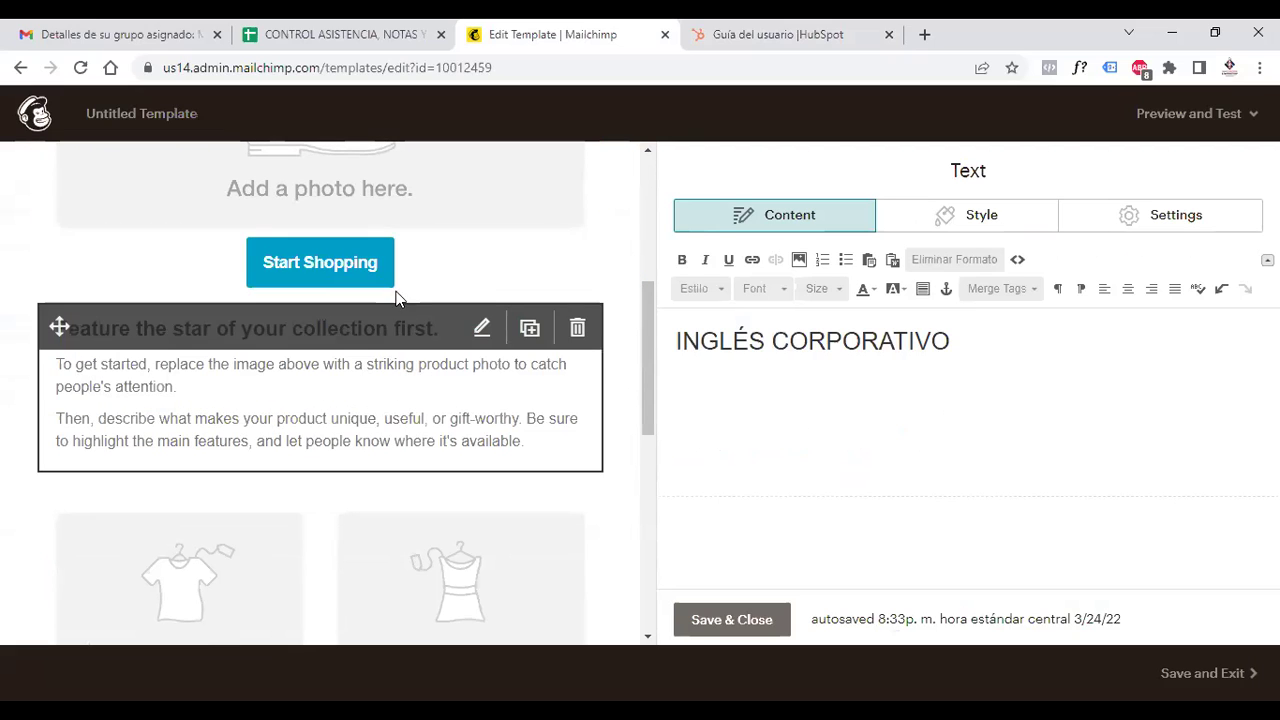
Try to add an image from the Content Studio on a new line after the "Feature the star of your collection first." text.
{"action": "left_click", "coordinate": [481, 330]}
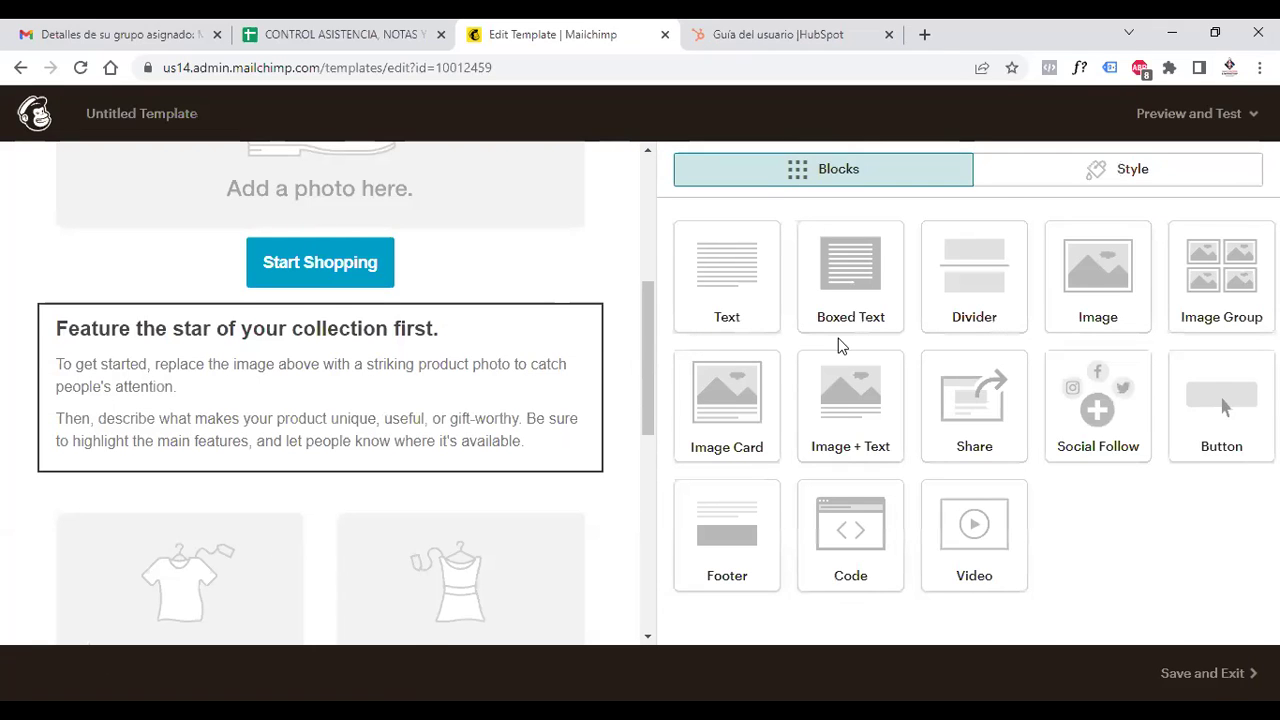
{"action": "left_click", "coordinate": [961, 419]}
{"action": "key", "text": "Return"}
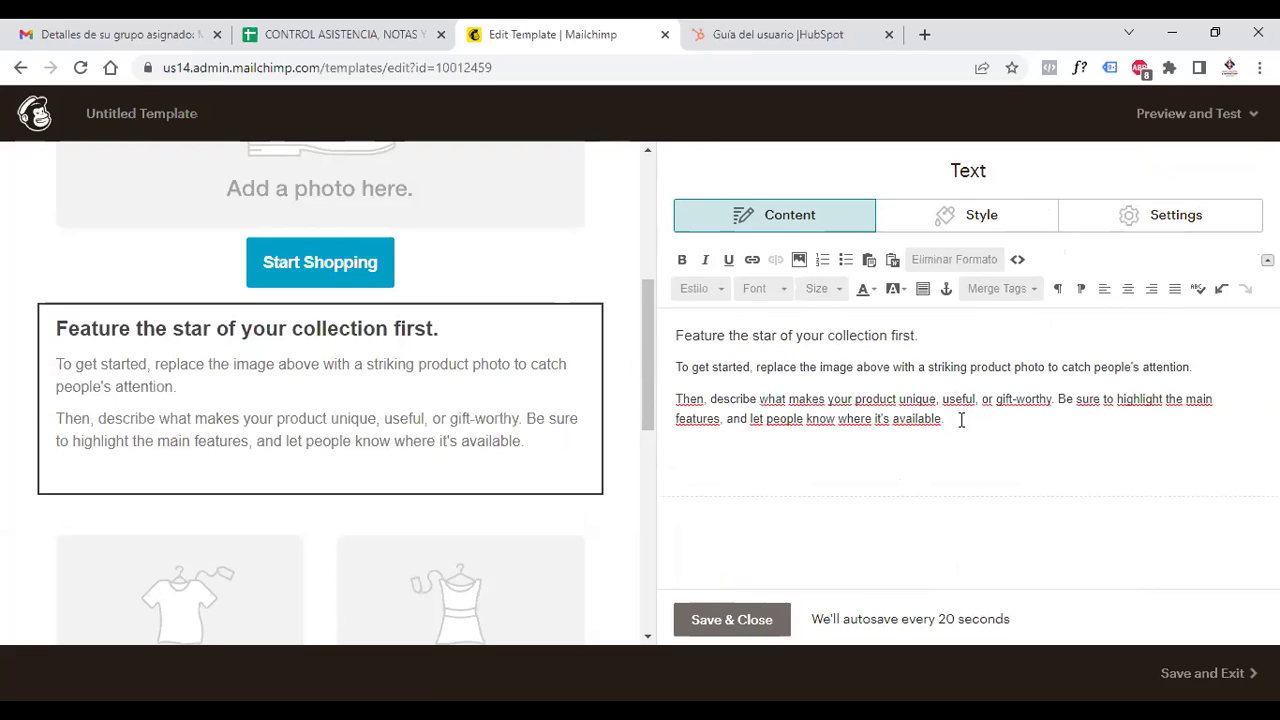
{"action": "left_click", "coordinate": [799, 260]}
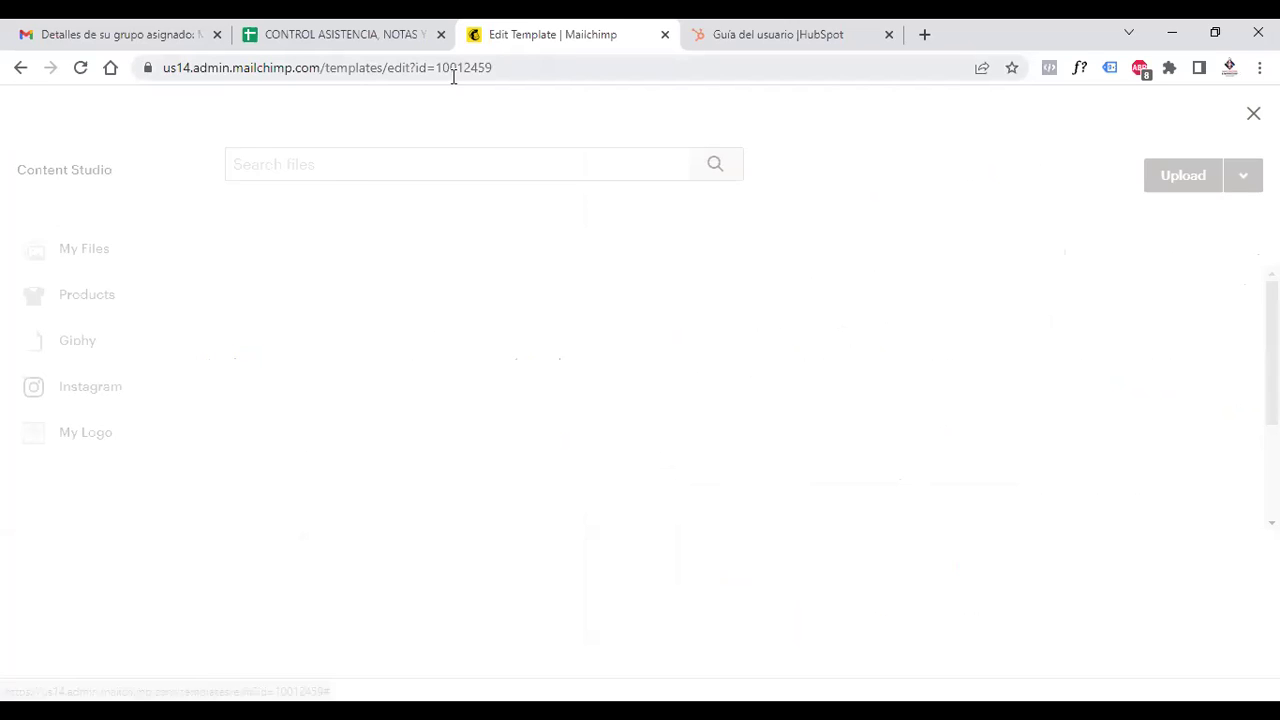
{"action": "left_click", "coordinate": [21, 68]}
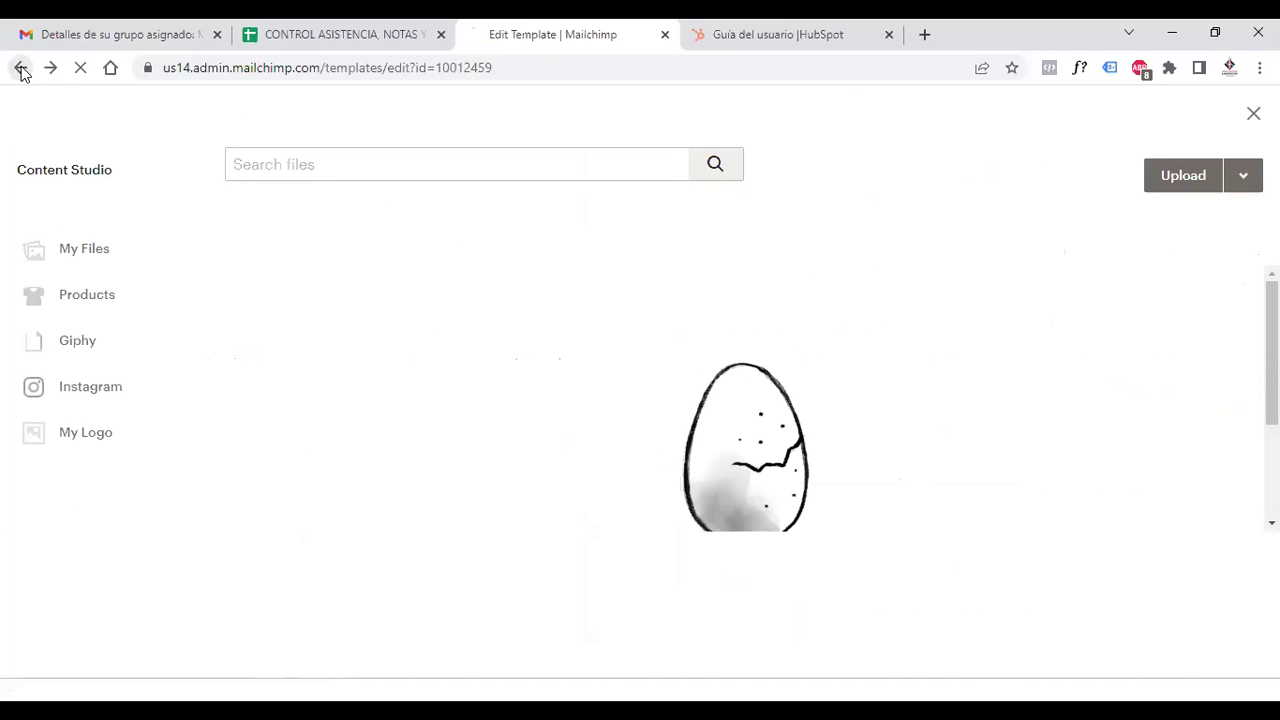
{"action": "left_click", "coordinate": [713, 176]}
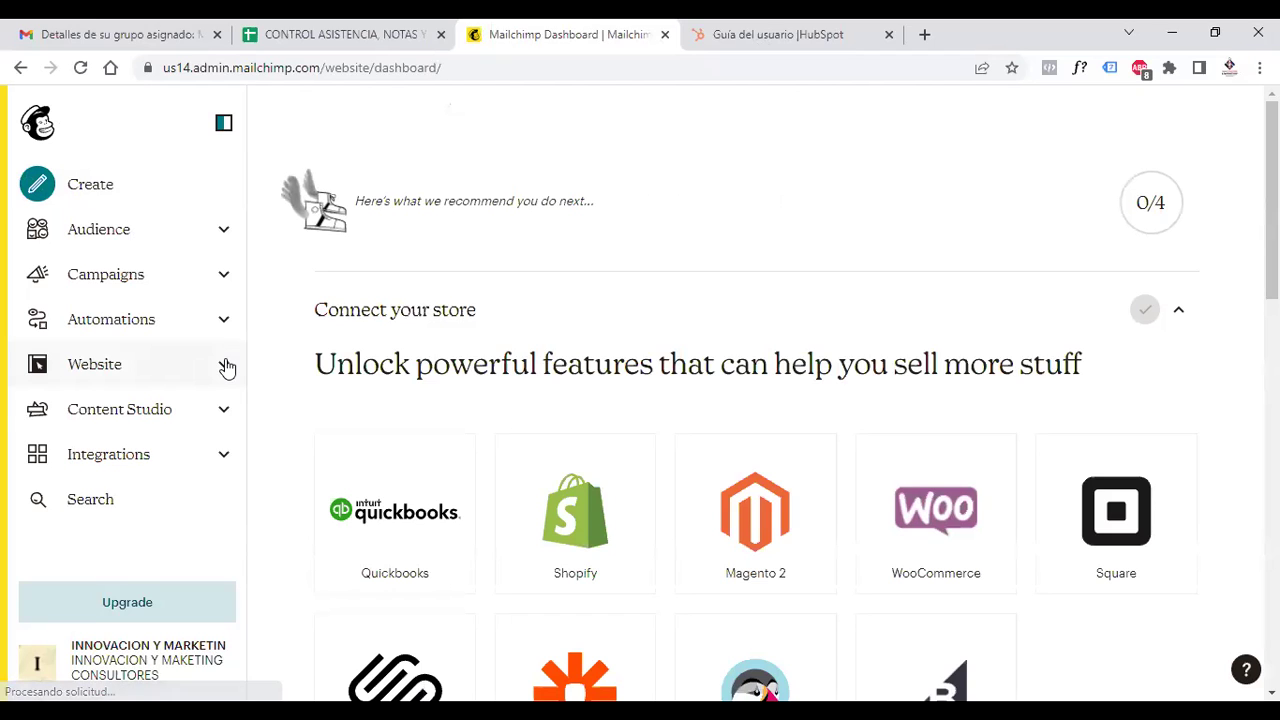
Open Mailchimp's Website section and look over its options and ways to start a site.
{"action": "left_click", "coordinate": [224, 366]}
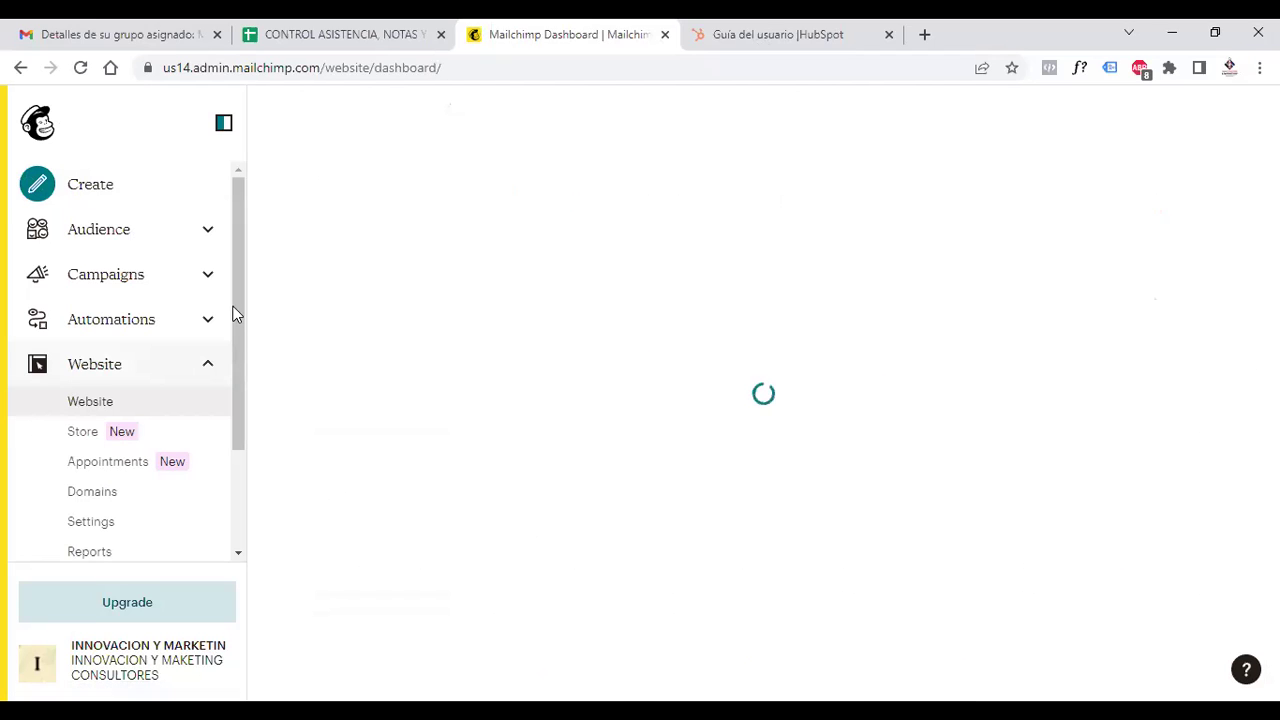
{"action": "scroll", "coordinate": [233, 430], "scroll_direction": "down", "scroll_amount": 2}
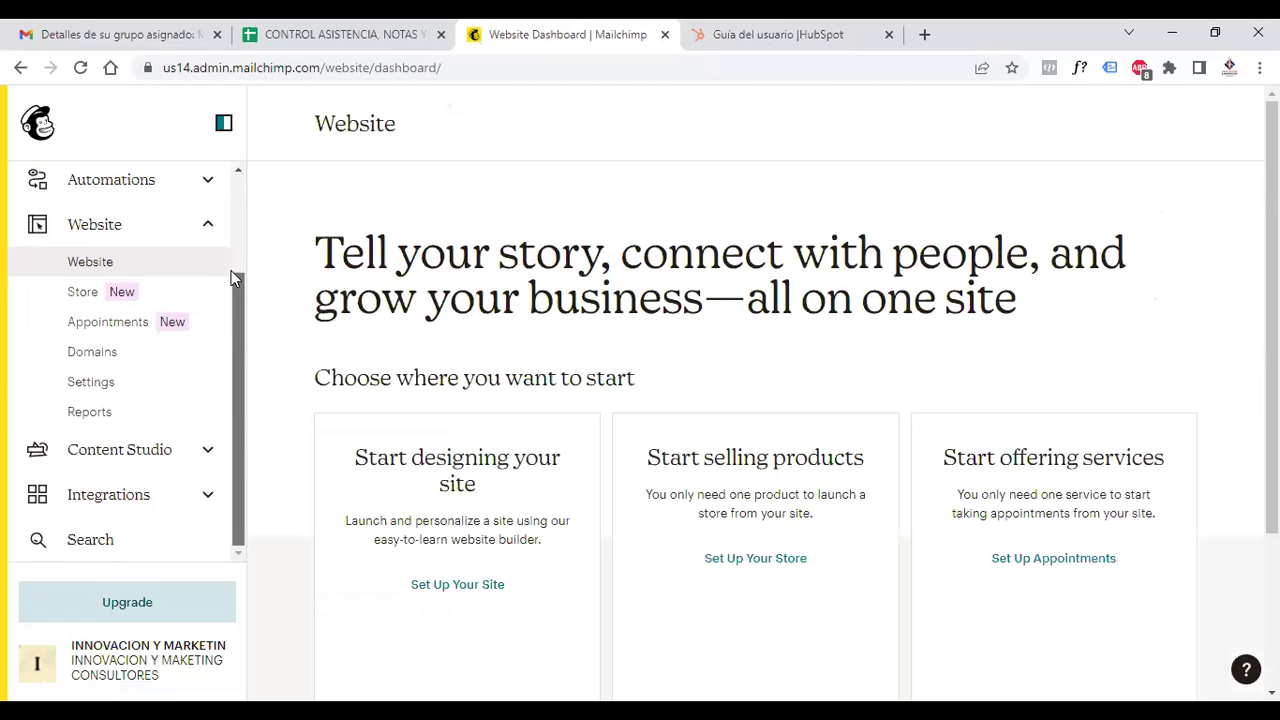
{"action": "scroll", "coordinate": [231, 270], "scroll_direction": "up", "scroll_amount": 2}
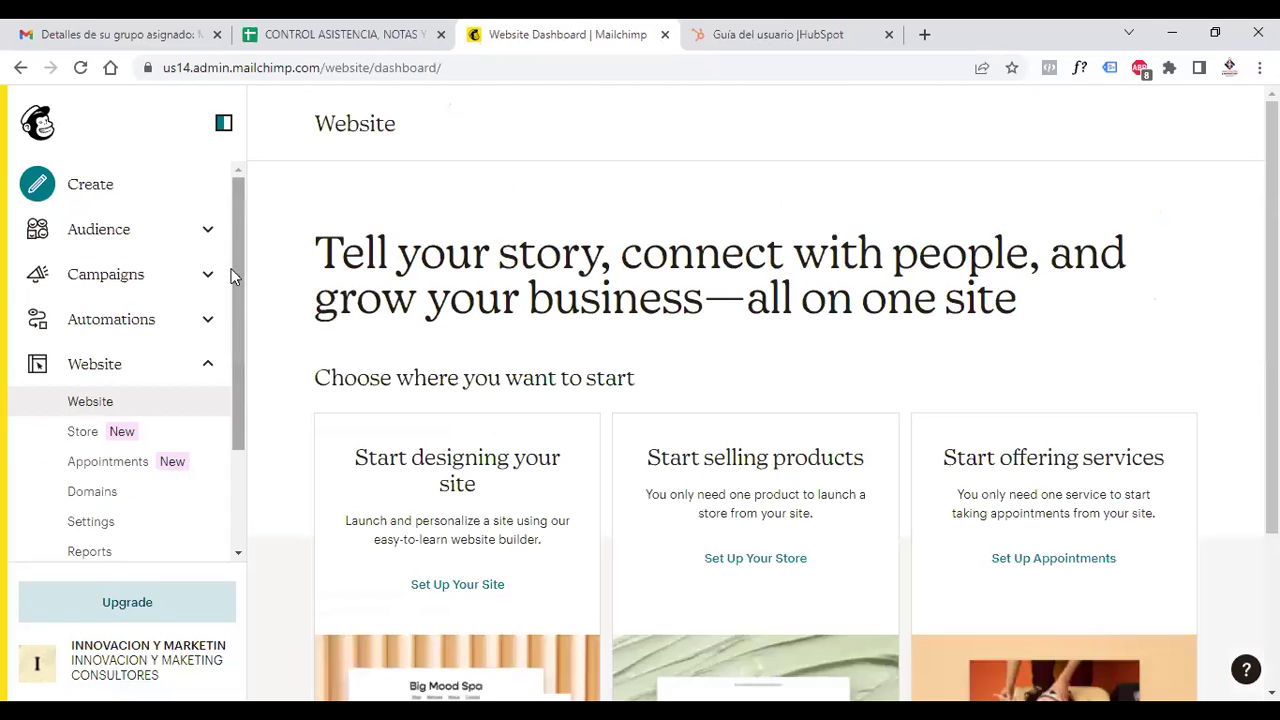
Start creating a new landing page from the suggested Landing page option.
{"action": "left_click", "coordinate": [42, 185]}
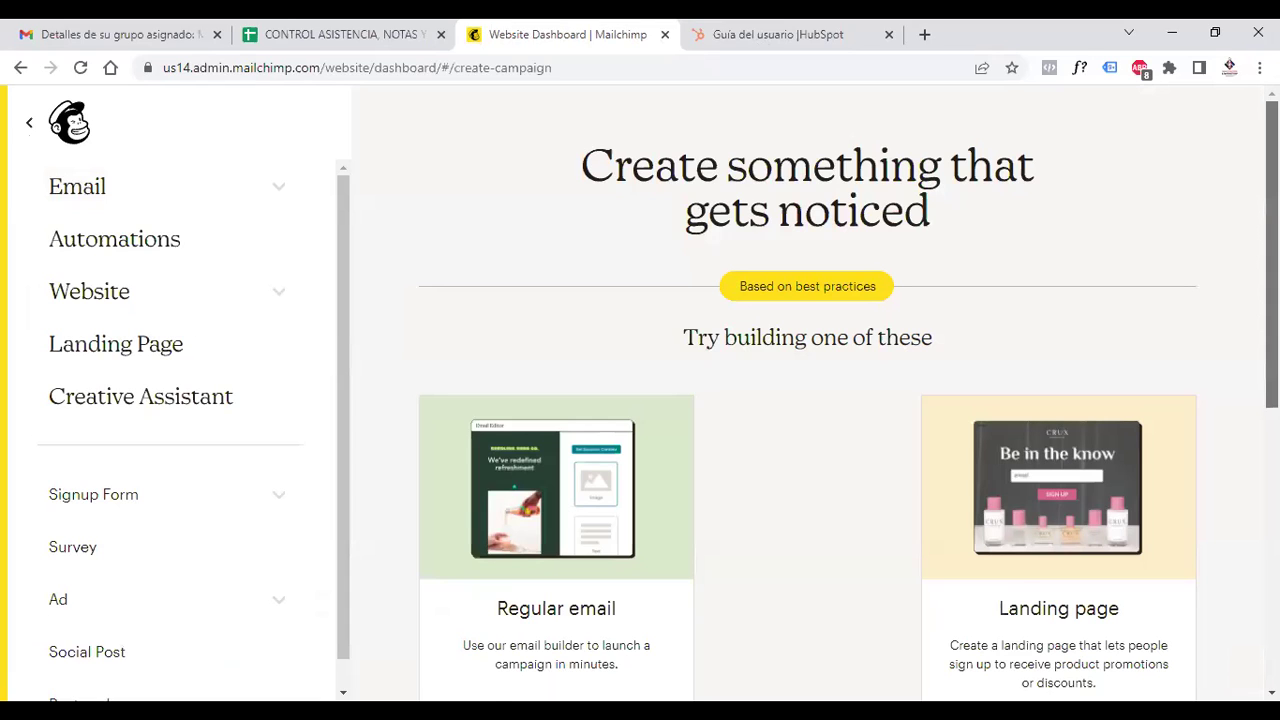
{"action": "scroll", "coordinate": [1094, 557], "scroll_direction": "down", "scroll_amount": 2}
{"action": "left_click", "coordinate": [1075, 530]}
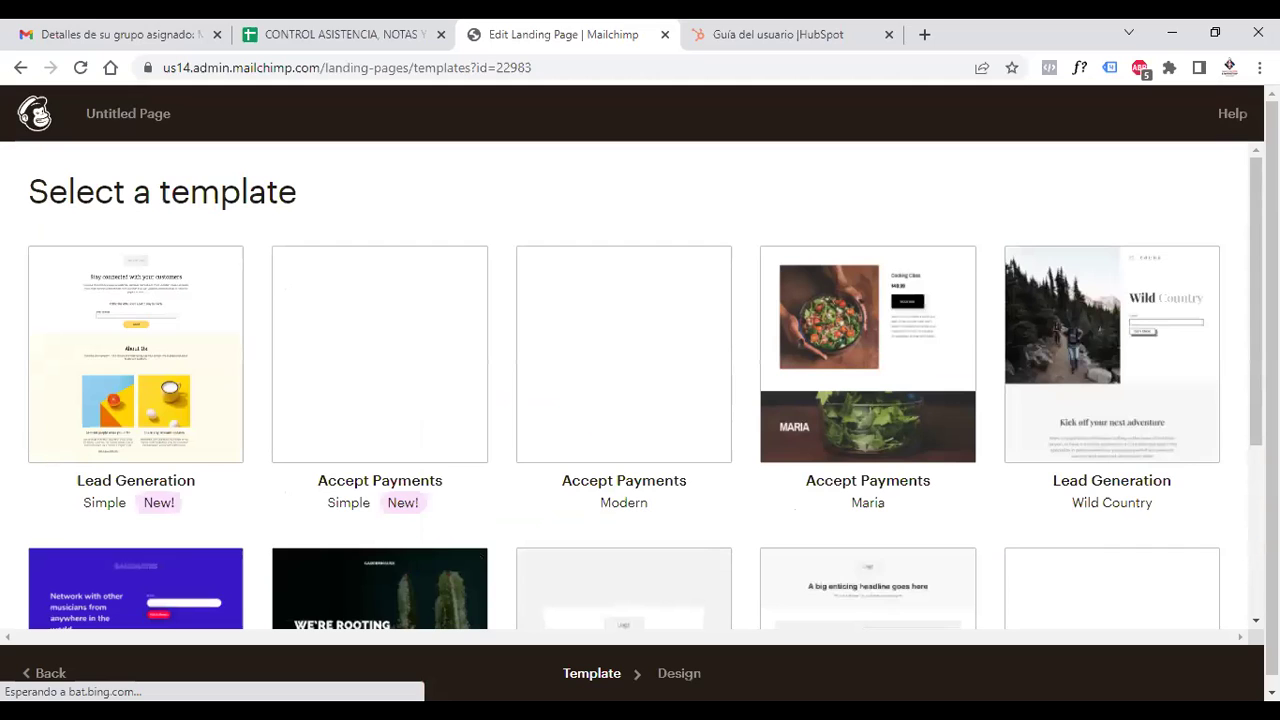
Examine the available landing page templates, including the Lead Generation, Accept Payments, Grow Your List and Promote Products designs.
{"action": "scroll", "coordinate": [640, 385], "scroll_direction": "down", "scroll_amount": 1}
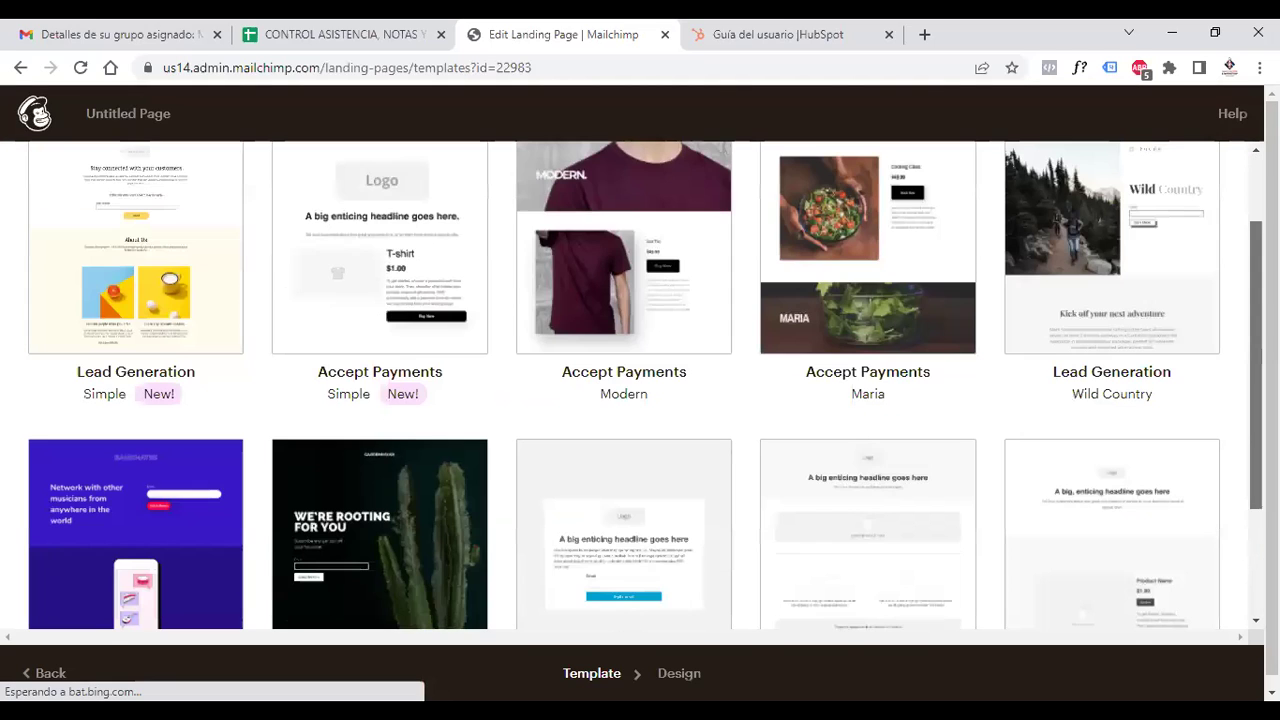
{"action": "scroll", "coordinate": [640, 385], "scroll_direction": "down", "scroll_amount": 1}
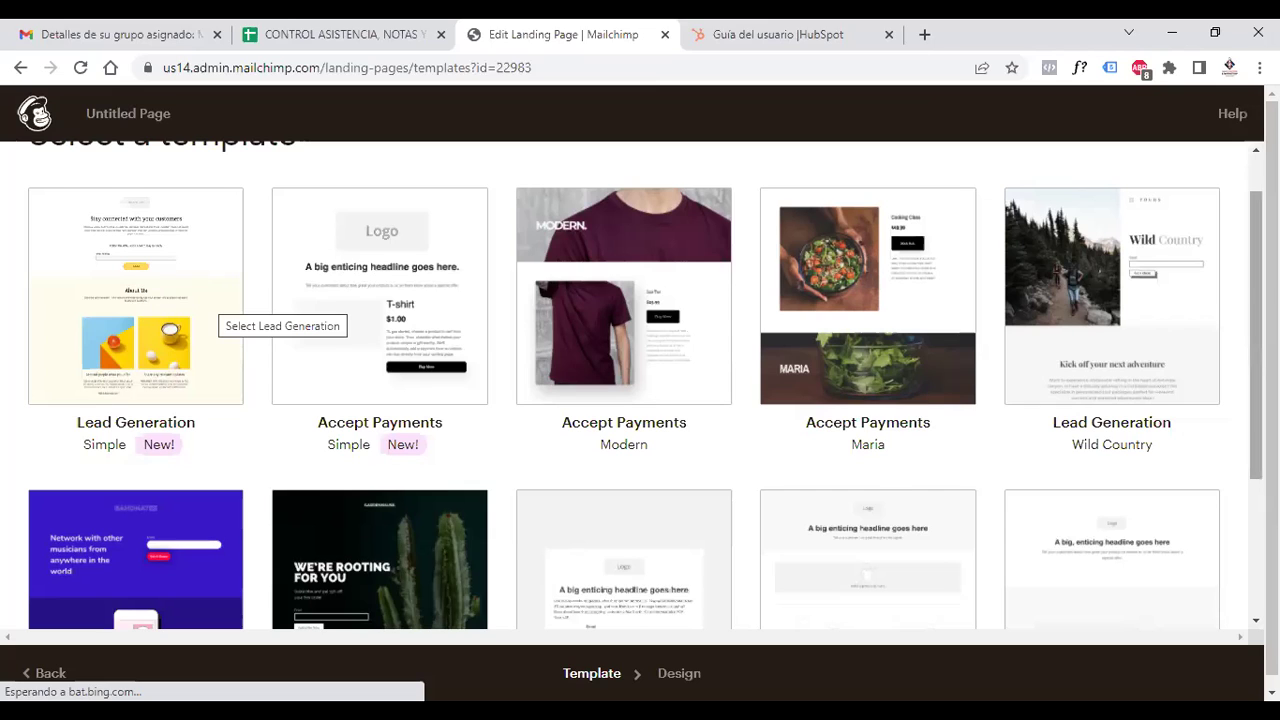
{"action": "scroll", "coordinate": [240, 318], "scroll_direction": "up", "scroll_amount": 1}
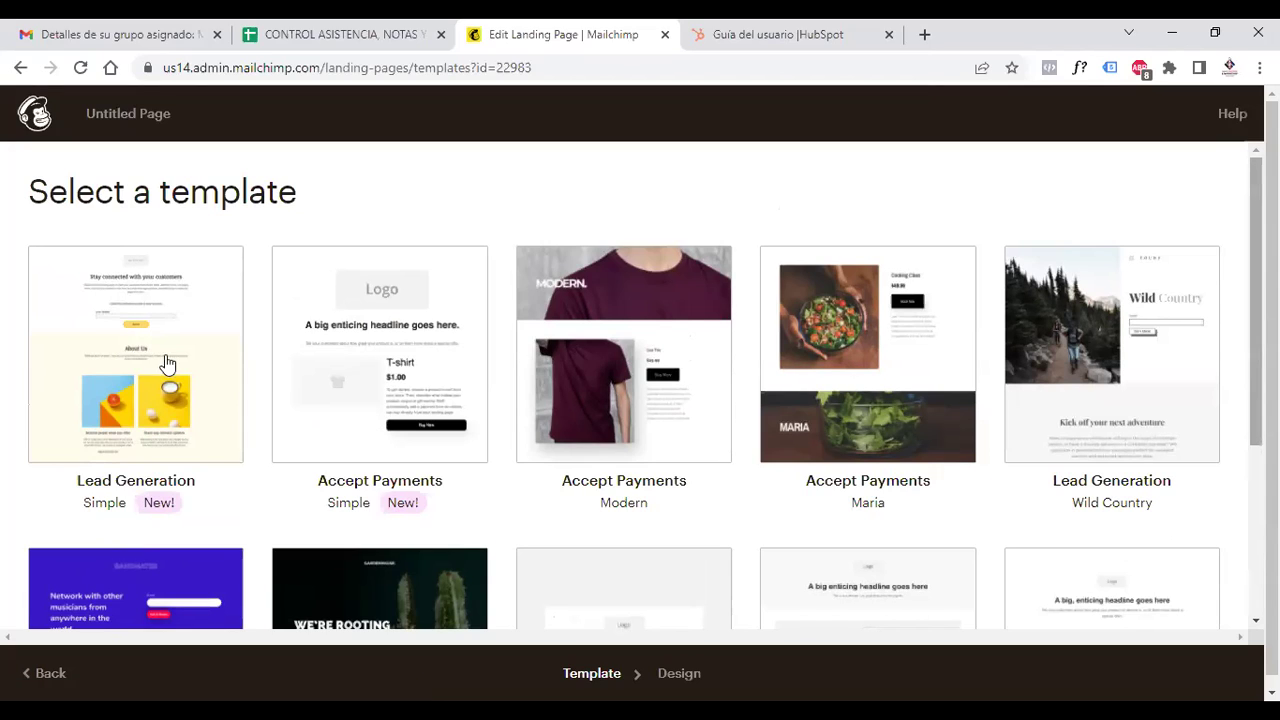
{"action": "scroll", "coordinate": [214, 346], "scroll_direction": "down", "scroll_amount": 1}
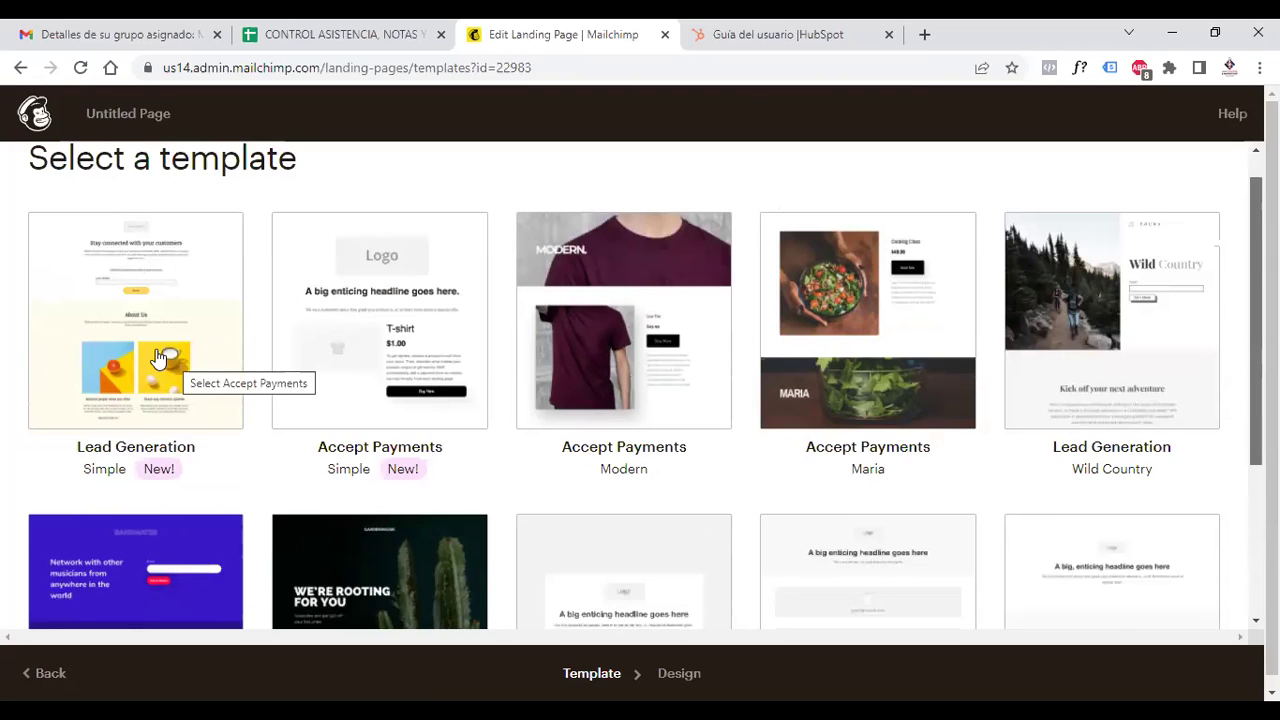
{"action": "scroll", "coordinate": [497, 543], "scroll_direction": "down", "scroll_amount": 2}
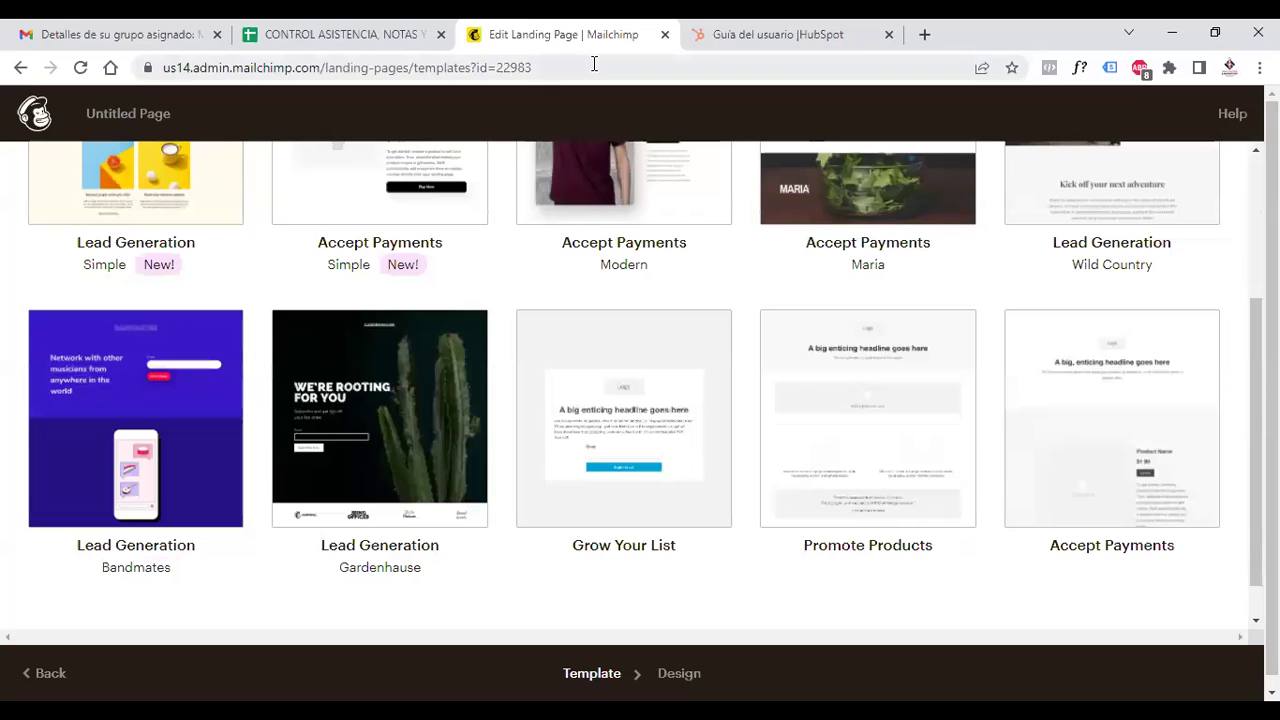
{"action": "scroll", "coordinate": [1240, 246], "scroll_direction": "up", "scroll_amount": 3}
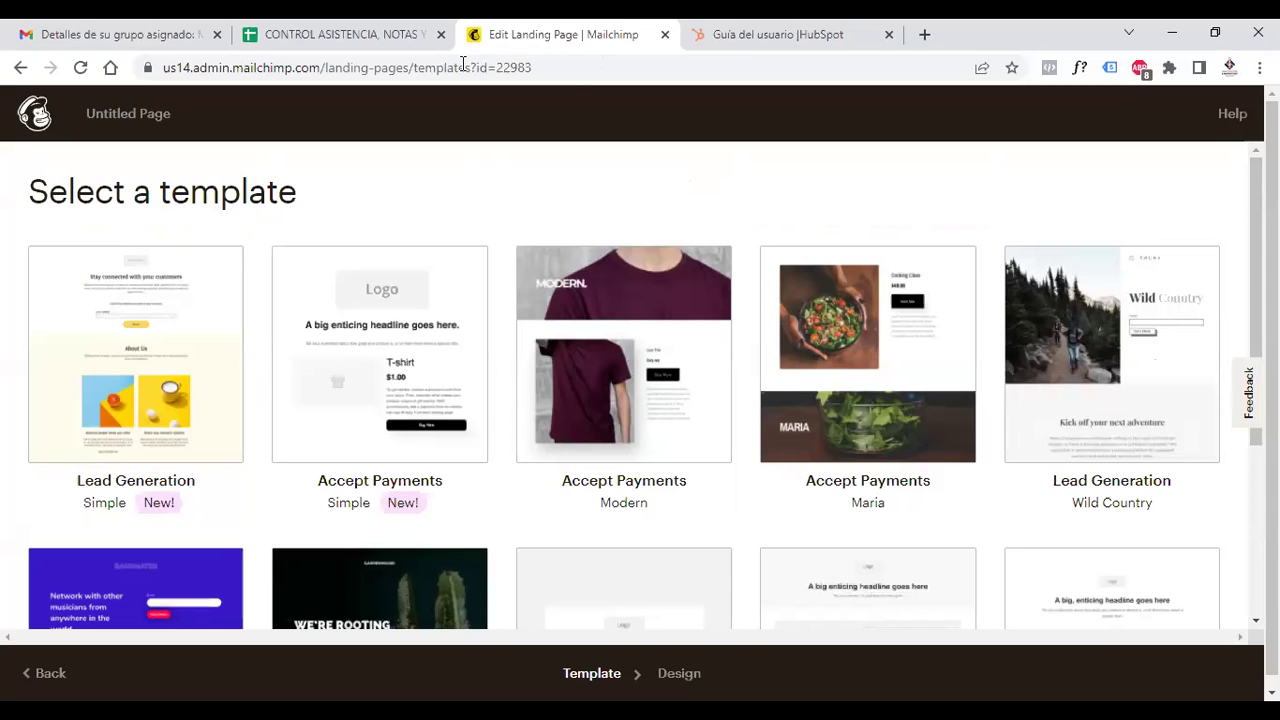
Switch to HubSpot and check which plans include the Secuencias feature under Automatización.
{"action": "left_click", "coordinate": [780, 34]}
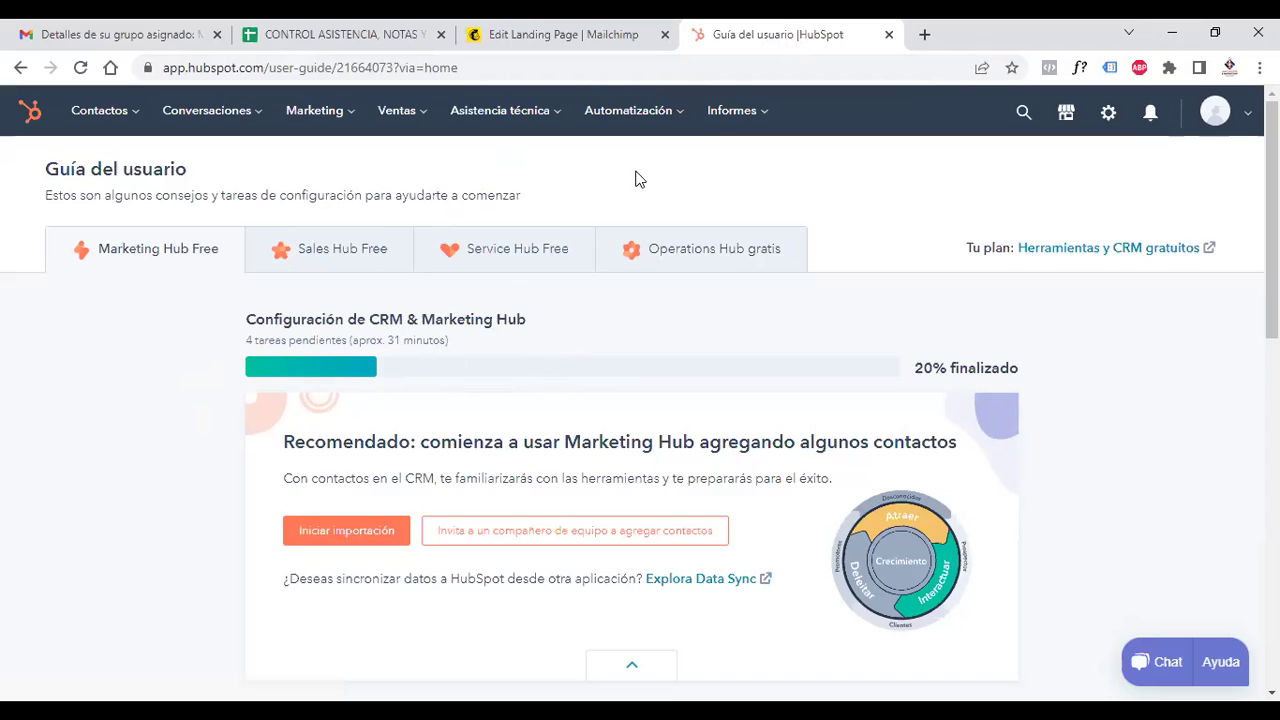
{"action": "mouse_move", "coordinate": [685, 118]}
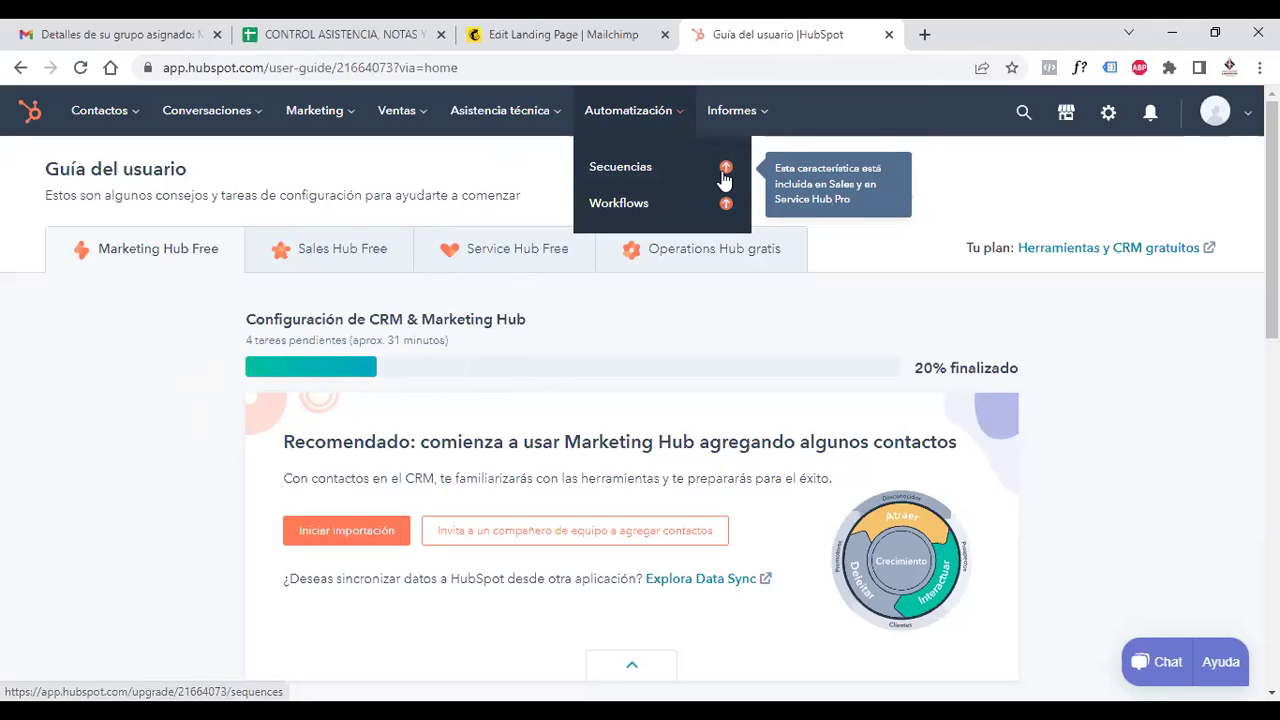
{"action": "left_click", "coordinate": [500, 166]}
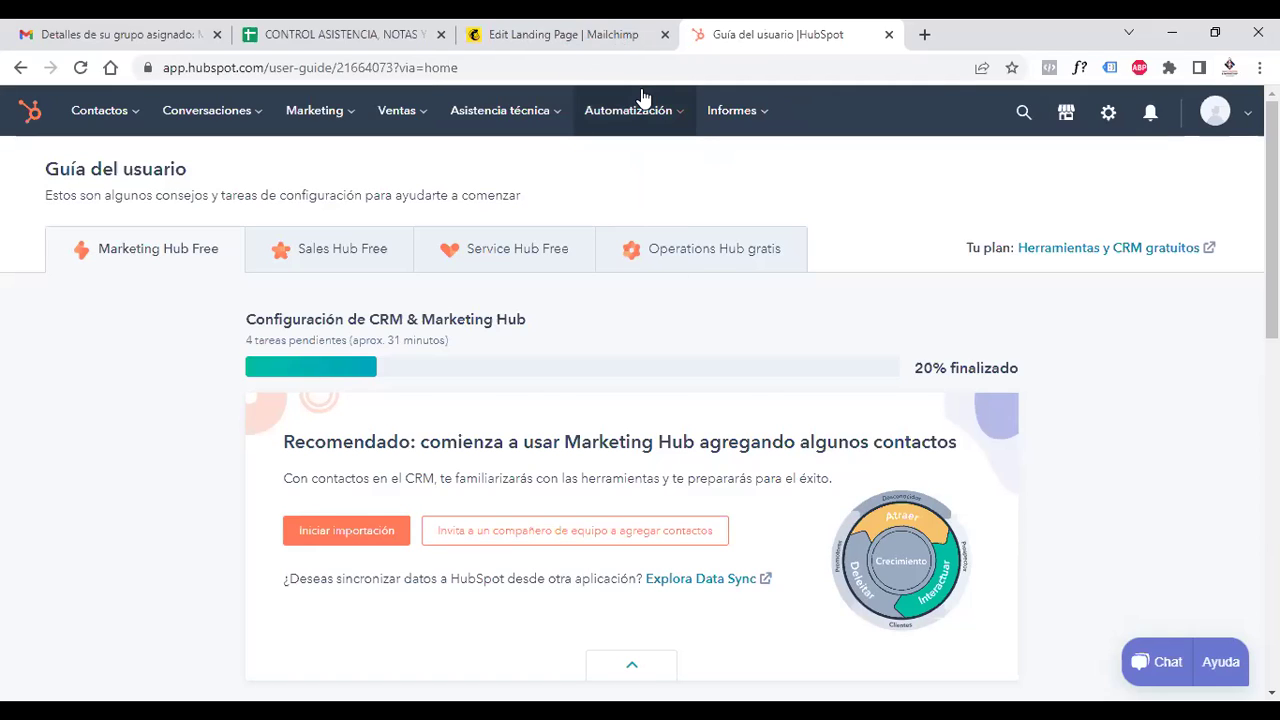
Switch to Gmail, open the inbox and view the messages in the Promociones and Social categories.
{"action": "left_click", "coordinate": [105, 35]}
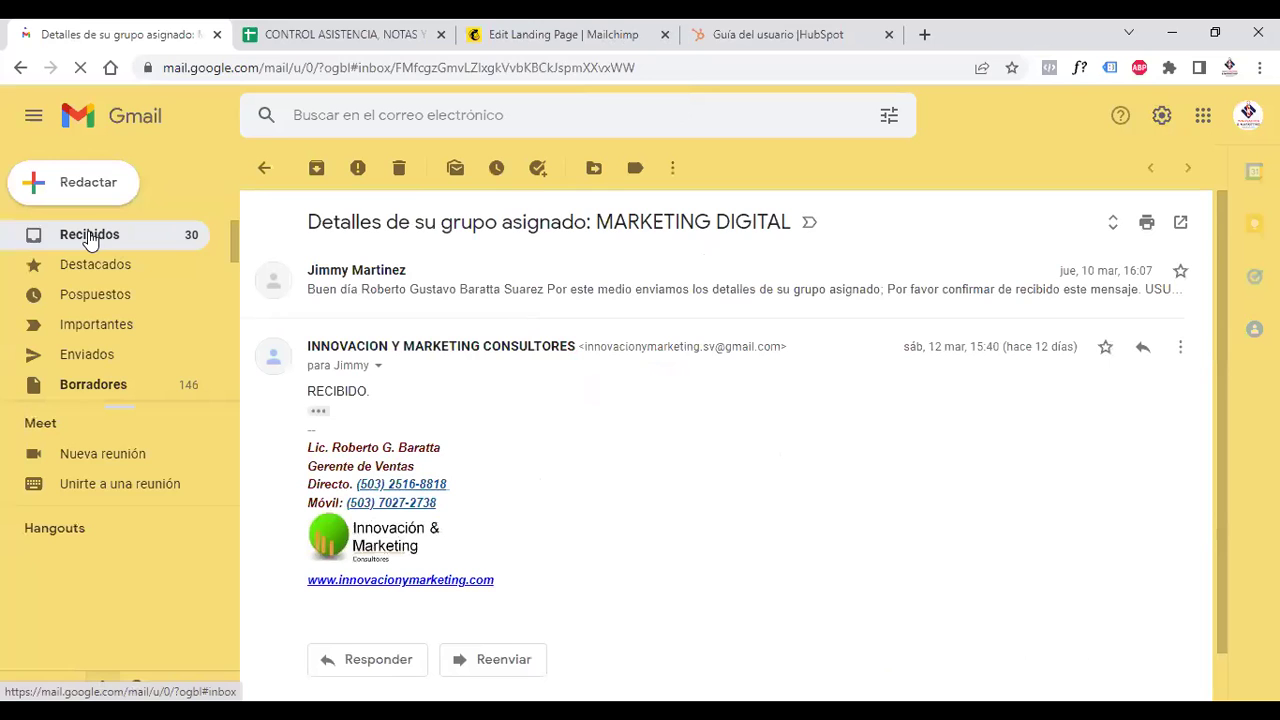
{"action": "left_click", "coordinate": [89, 236]}
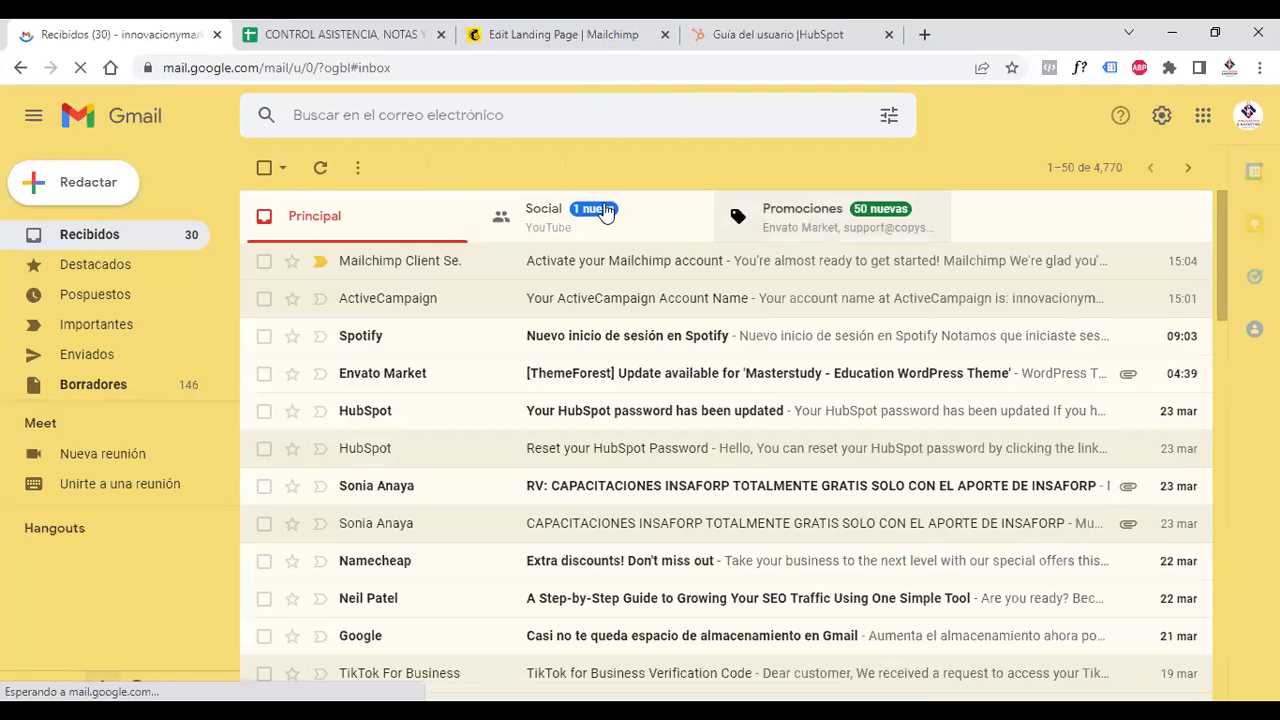
{"action": "left_click", "coordinate": [785, 218]}
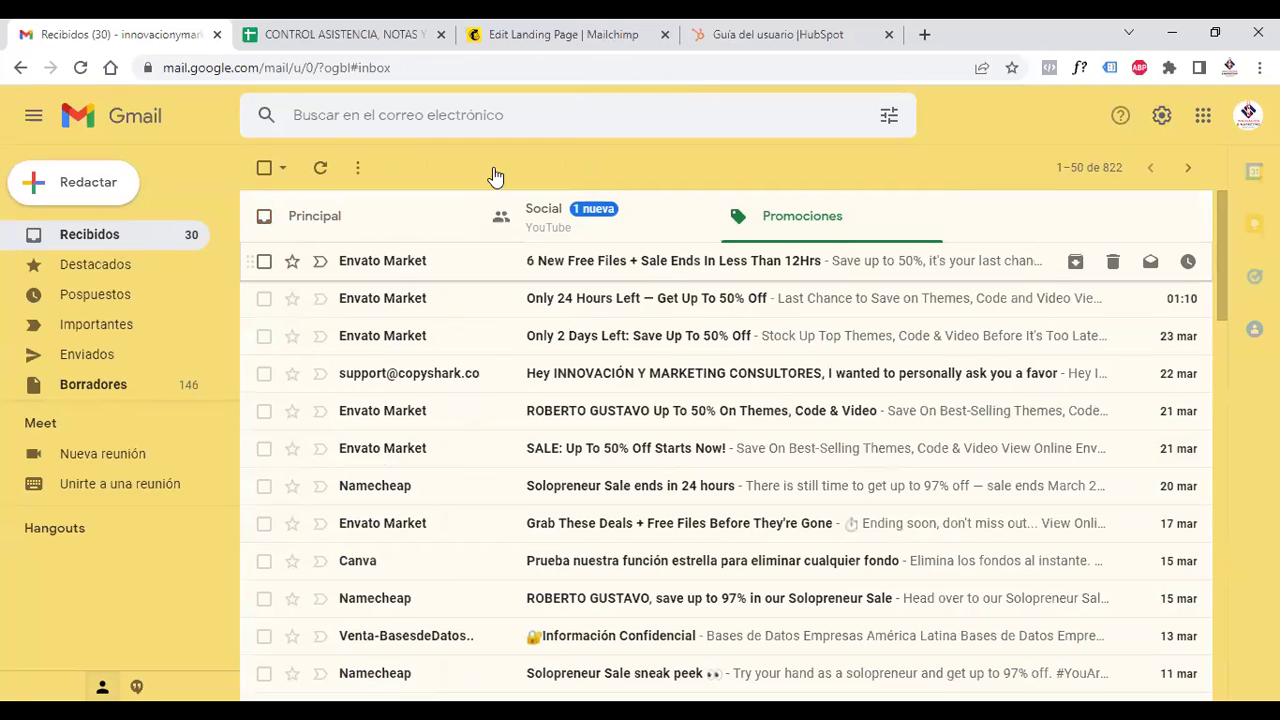
{"action": "left_click", "coordinate": [614, 220]}
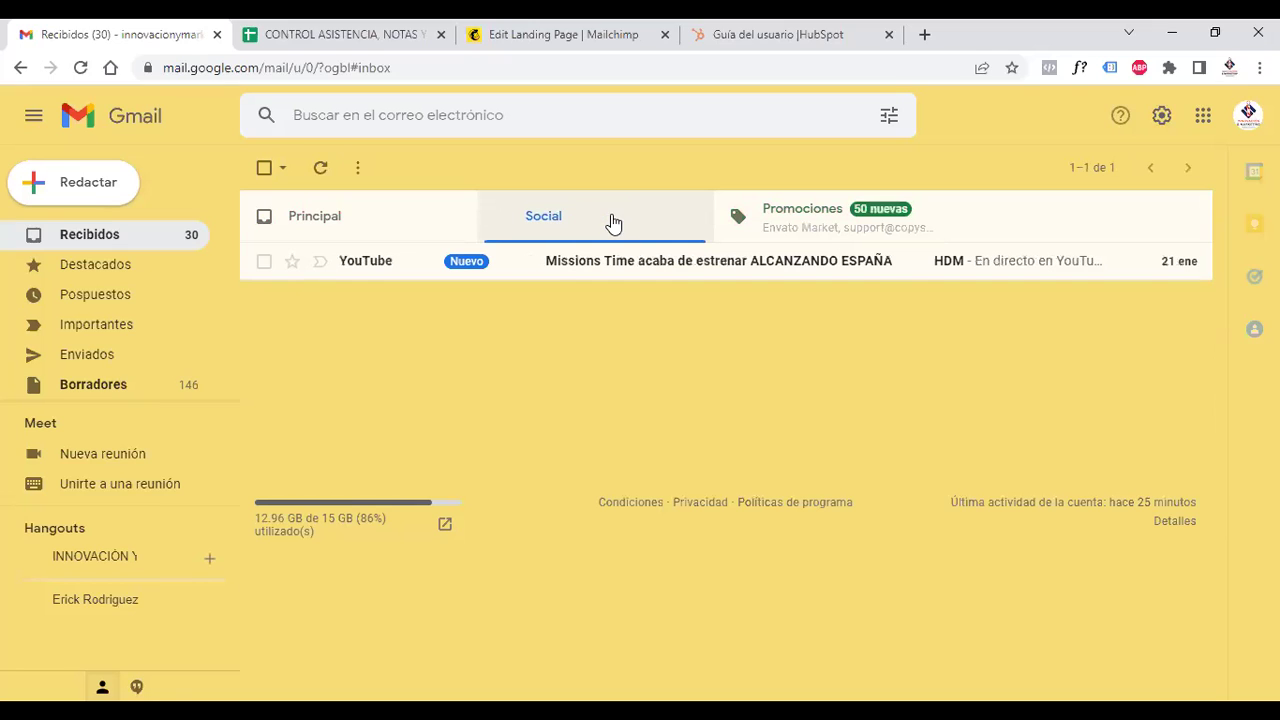
Look through the marketing emails in Gmail's Promociones category and return to the Principal category.
{"action": "left_click", "coordinate": [783, 228]}
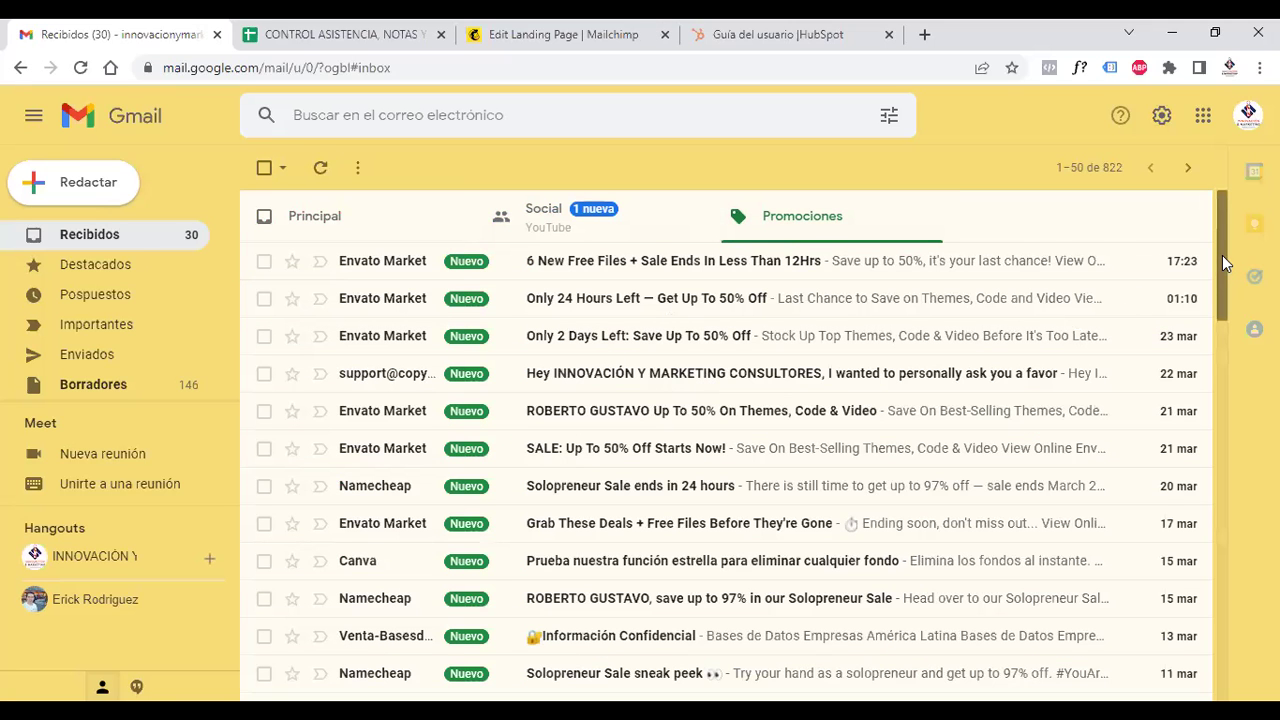
{"action": "scroll", "coordinate": [1222, 255], "scroll_direction": "down", "scroll_amount": 5}
{"action": "scroll", "coordinate": [726, 445], "scroll_direction": "down", "scroll_amount": 3}
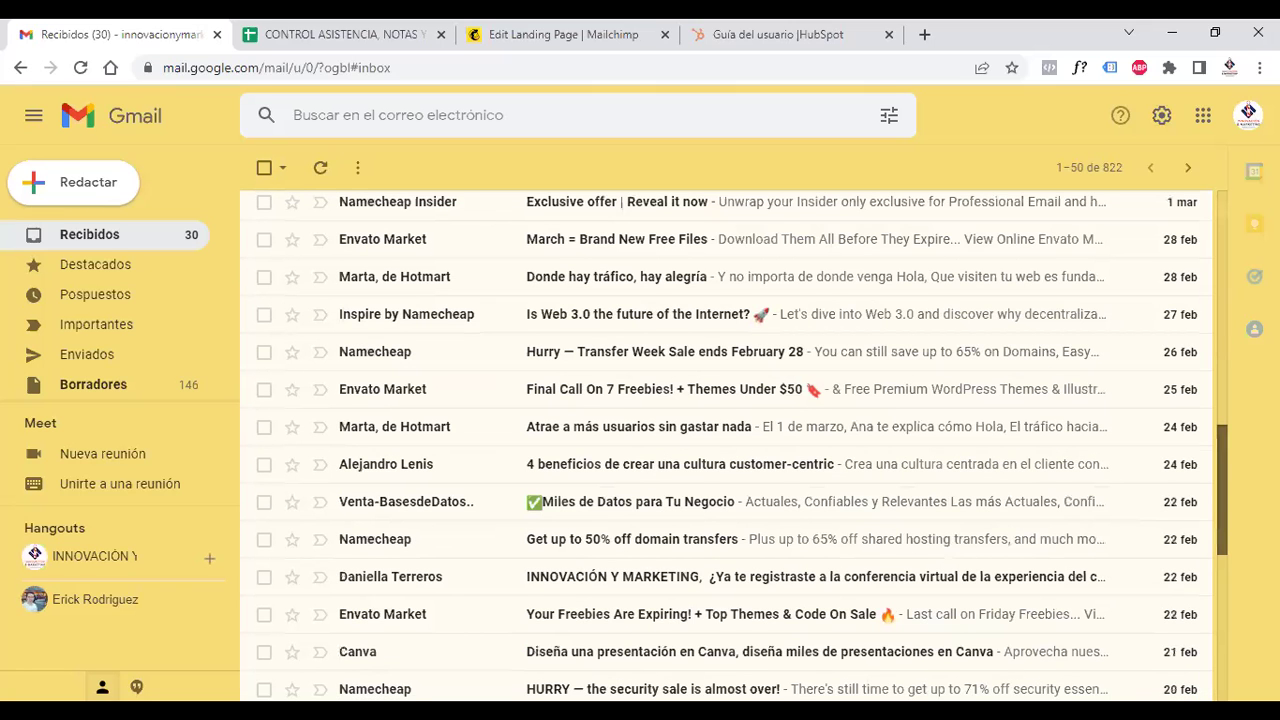
{"action": "scroll", "coordinate": [1233, 257], "scroll_direction": "up", "scroll_amount": 10}
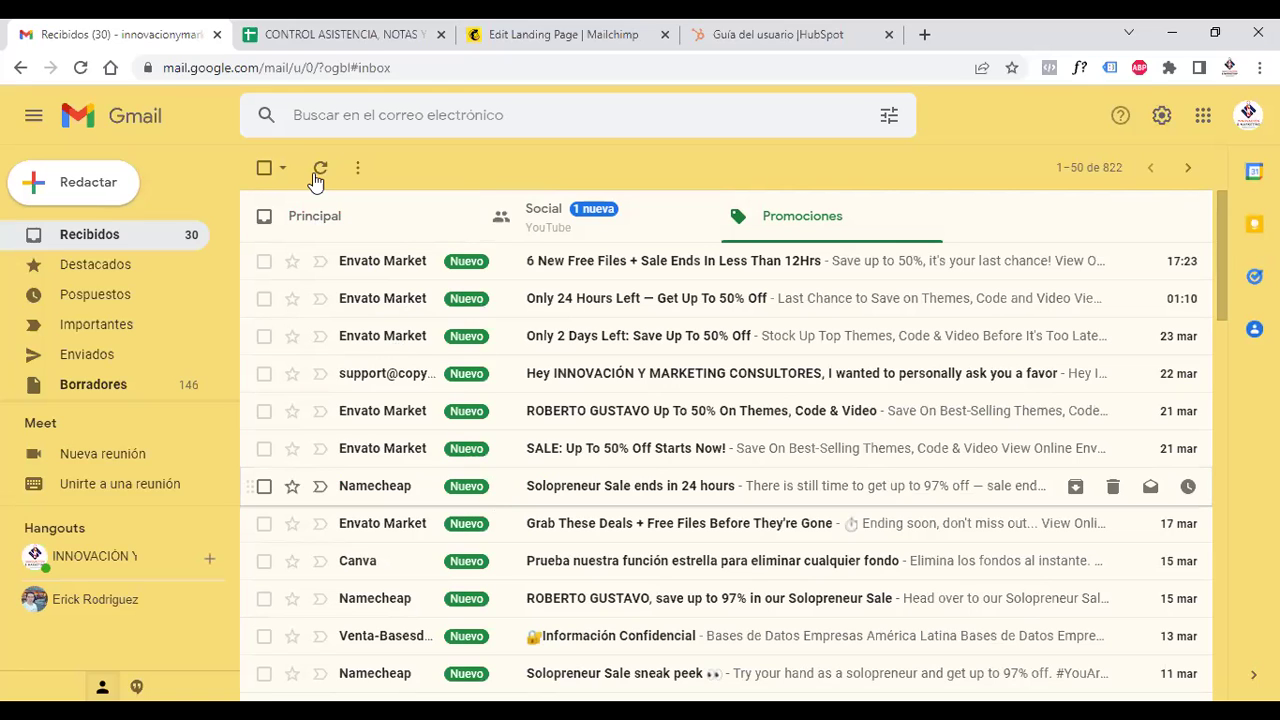
{"action": "left_click", "coordinate": [320, 220]}
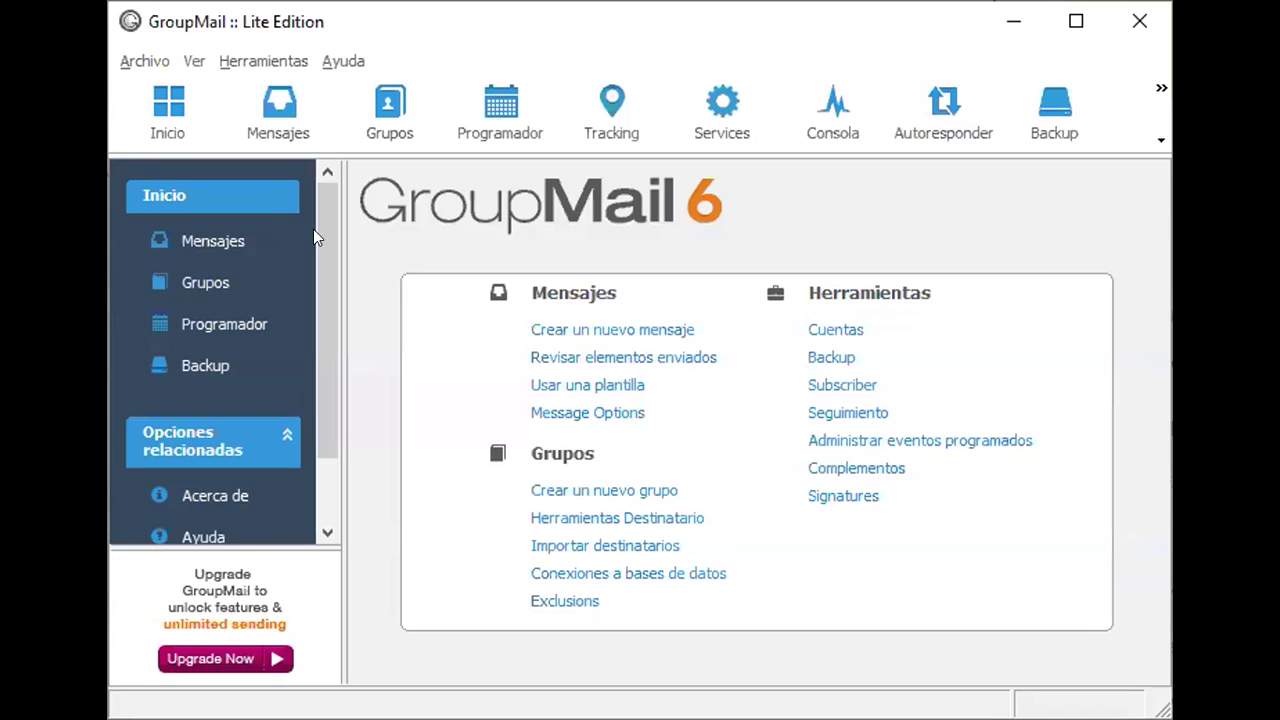
Switch to GroupMail and review the draft messages under Mensajes.
{"action": "left_click", "coordinate": [226, 242]}
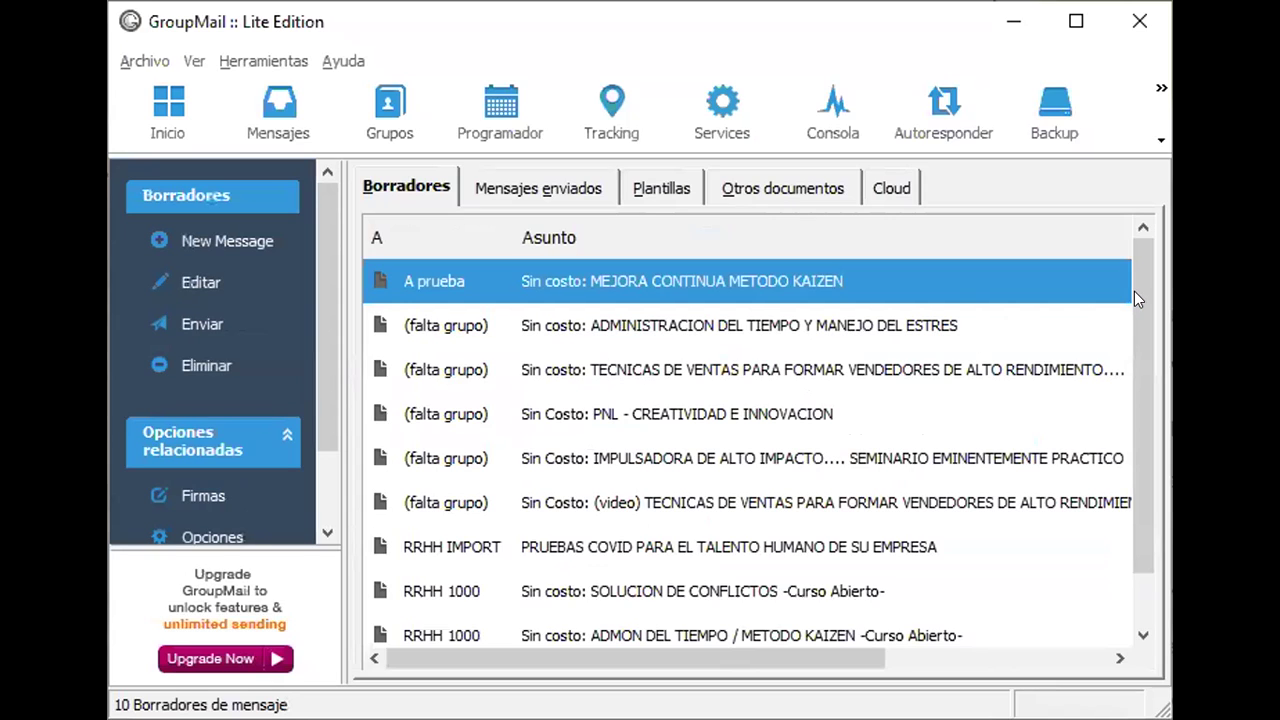
{"action": "scroll", "coordinate": [1138, 476], "scroll_direction": "down", "scroll_amount": 1}
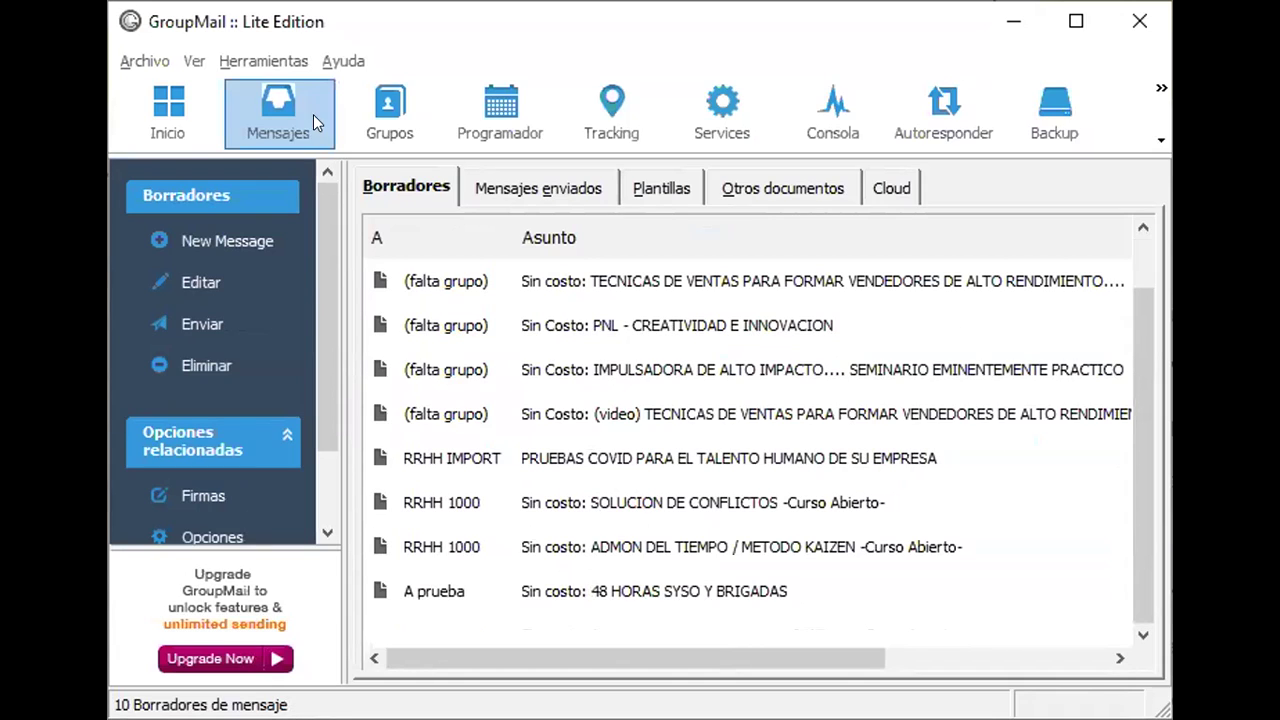
{"action": "left_click_drag", "start_coordinate": [317, 379], "coordinate": [317, 203]}
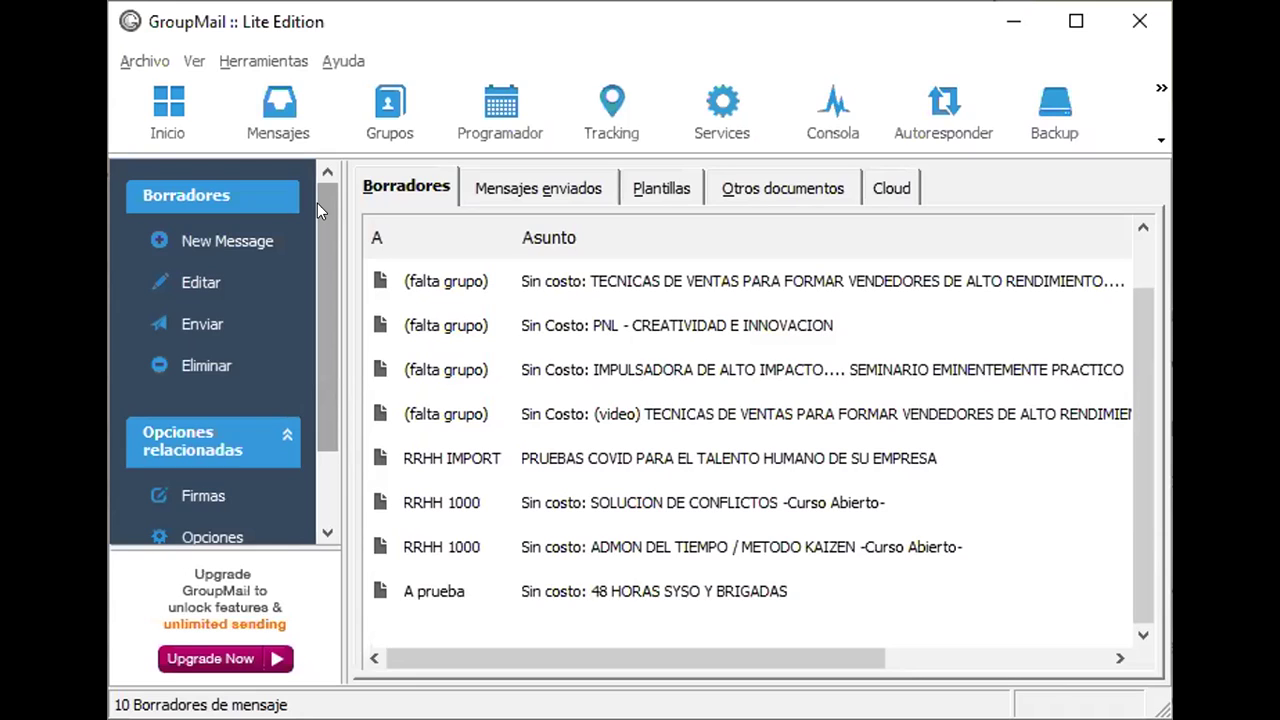
Open the recipient groups in GroupMail and look through the list down to the RRHH IMPORT group.
{"action": "left_click", "coordinate": [380, 125]}
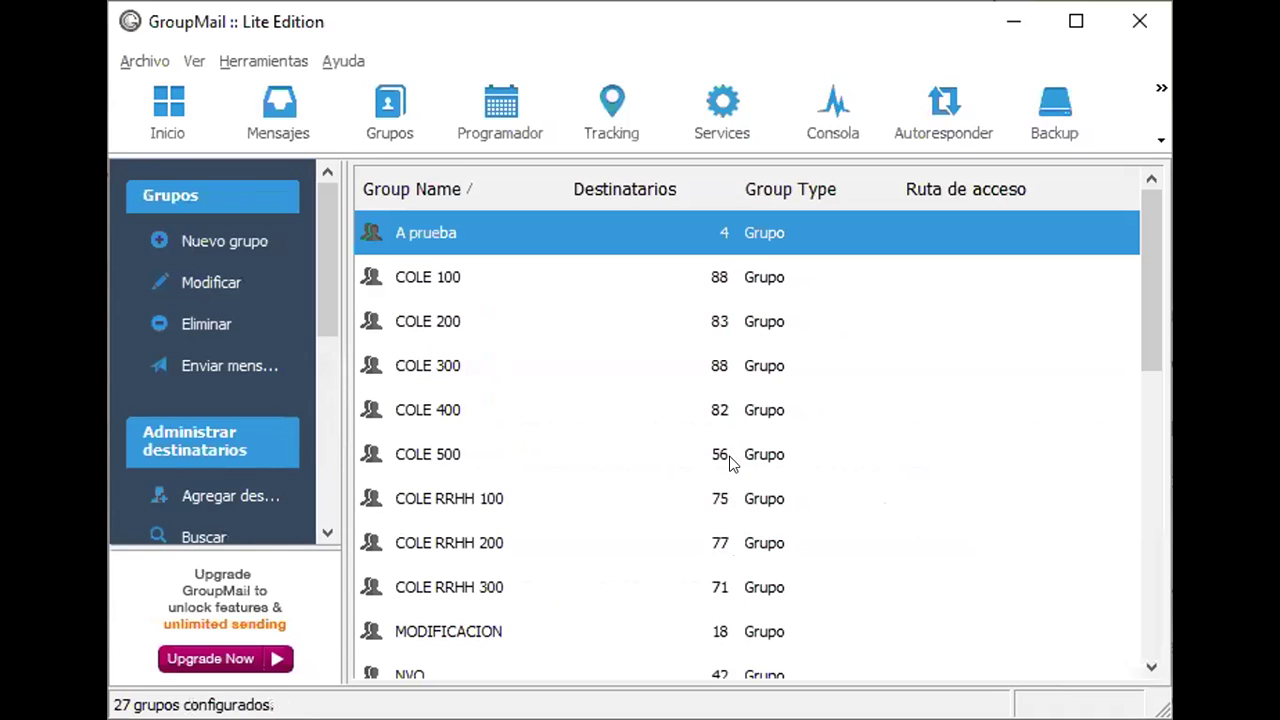
{"action": "left_click", "coordinate": [1157, 389]}
{"action": "left_click", "coordinate": [1149, 557]}
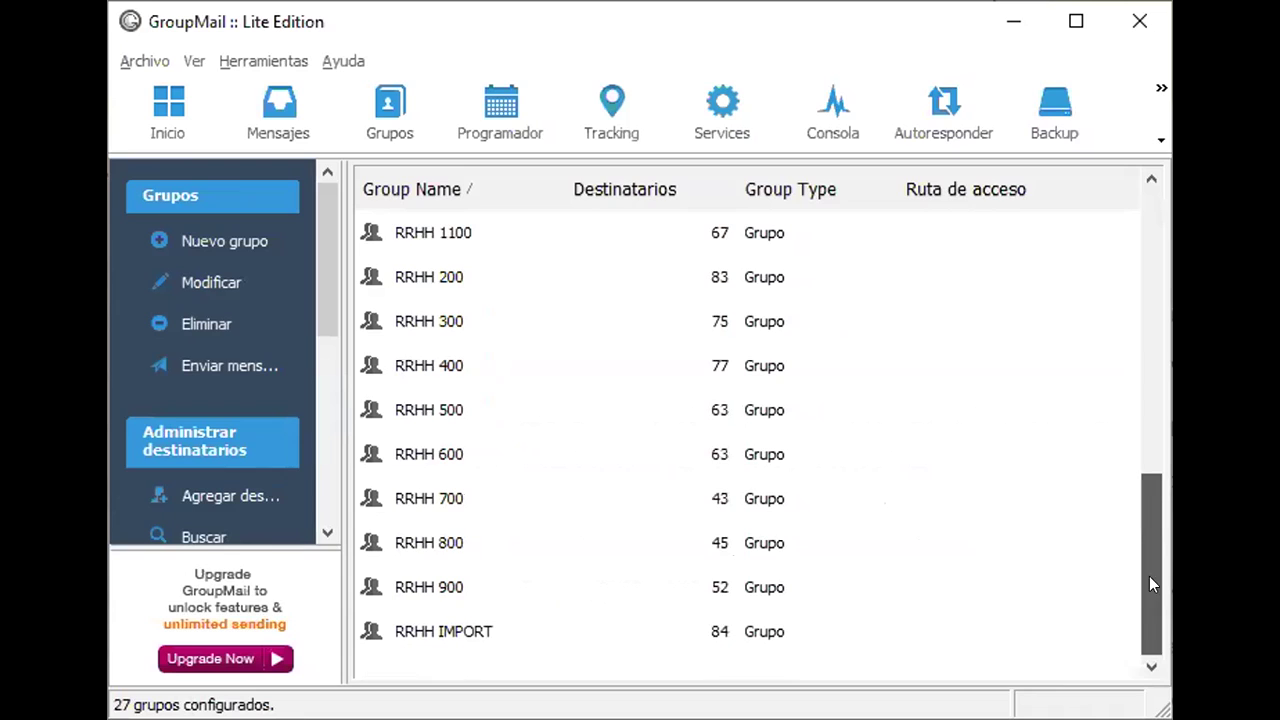
Return to the beginning of the recipient groups list, look over its first groups and go to GroupMail's Inicio page.
{"action": "left_click", "coordinate": [1140, 275]}
{"action": "key", "text": "Home"}
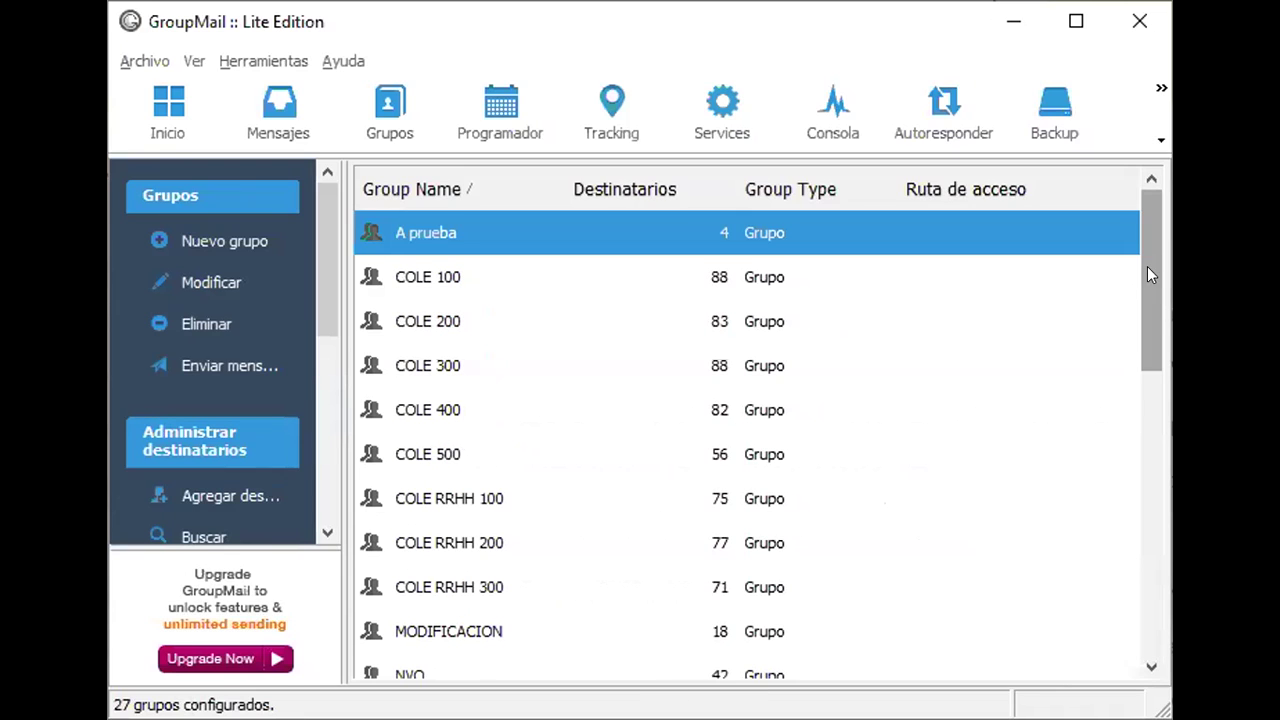
{"action": "left_click_drag", "start_coordinate": [1147, 266], "coordinate": [1141, 207]}
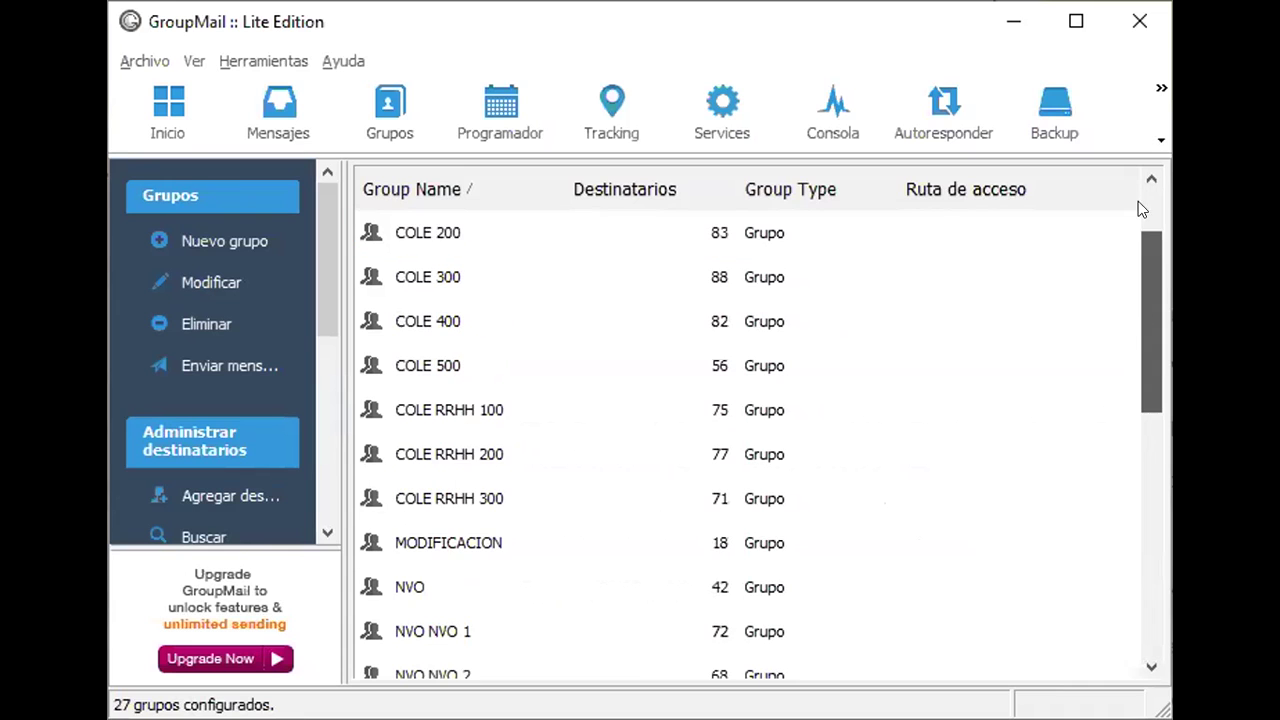
{"action": "left_click", "coordinate": [182, 116]}
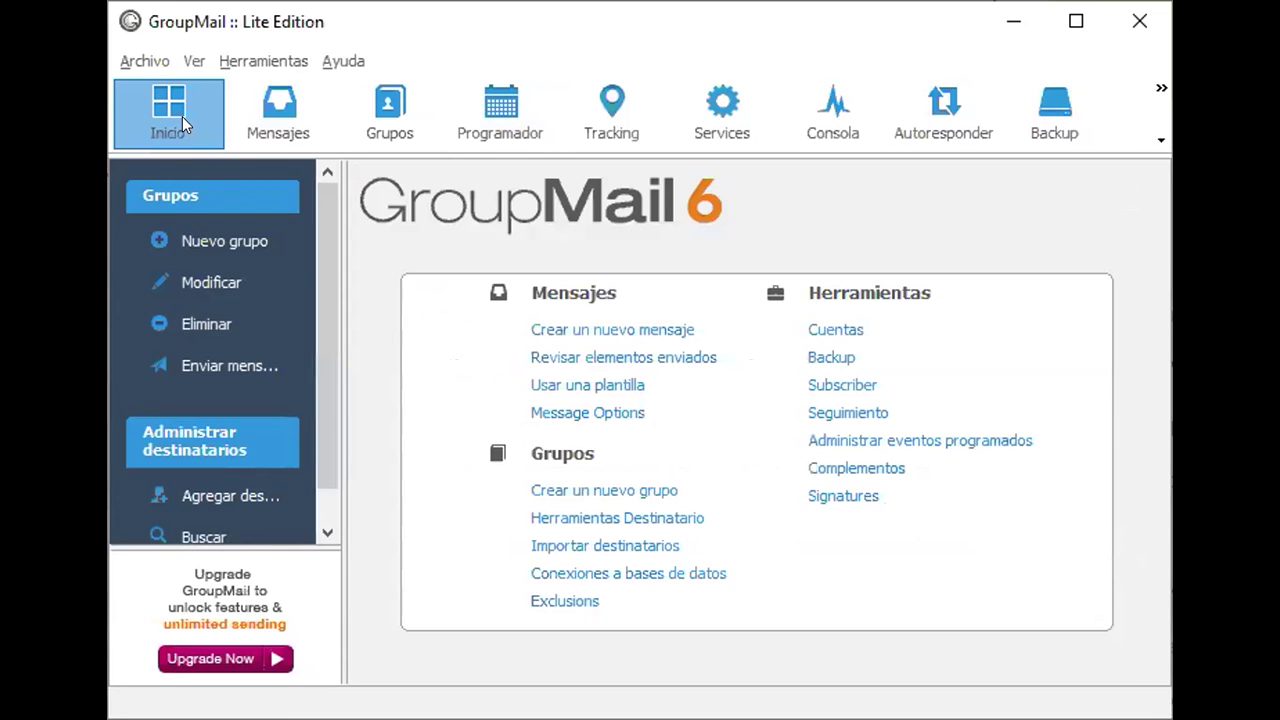
Open the draft "Sin costo: 48 HORAS SYSO Y BRIGADAS" from Mensajes and review its flyer and list of other available courses.
{"action": "left_click", "coordinate": [283, 124]}
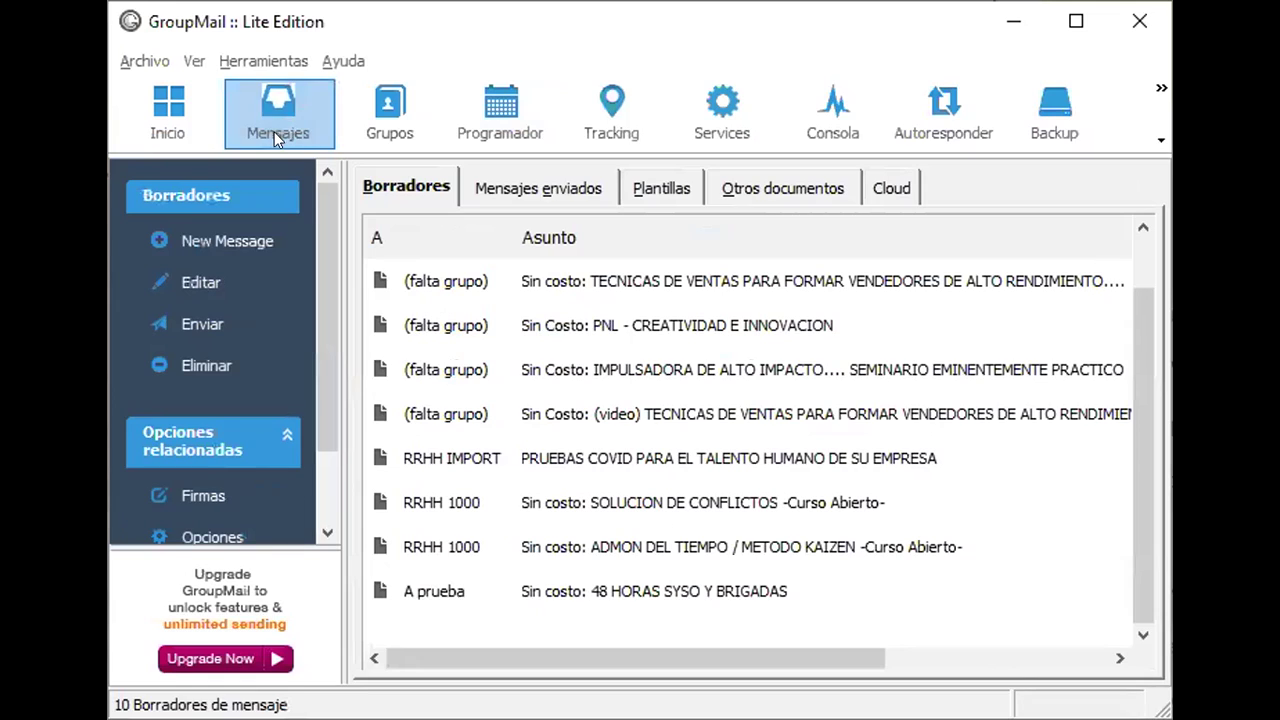
{"action": "double_click", "coordinate": [594, 596]}
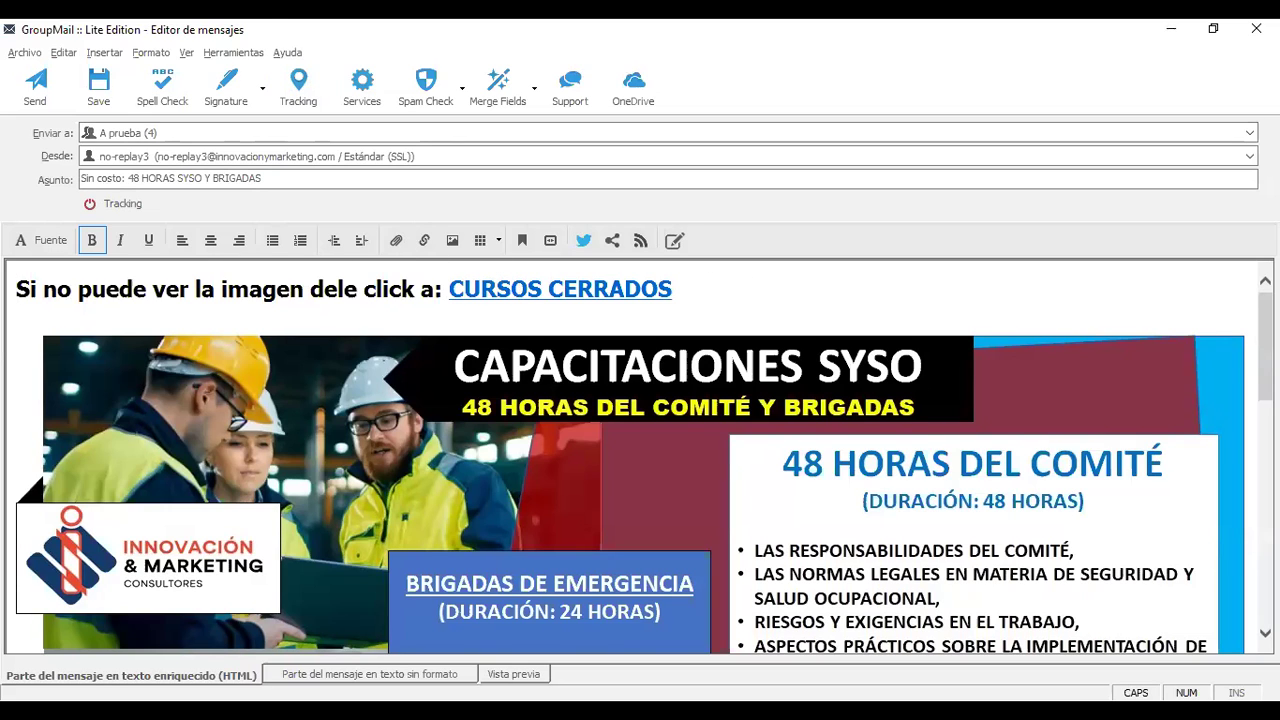
{"action": "scroll", "coordinate": [640, 456], "scroll_direction": "down", "scroll_amount": 6}
{"action": "scroll", "coordinate": [640, 456], "scroll_direction": "down", "scroll_amount": 9}
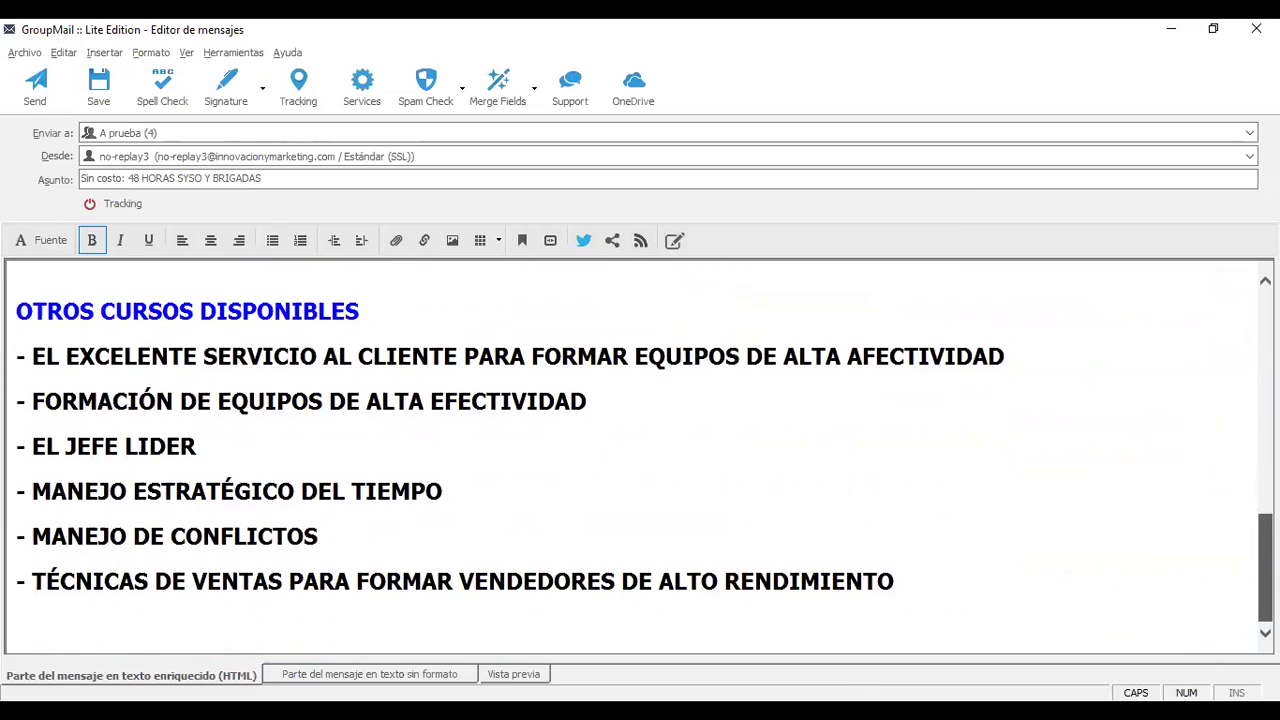
{"action": "scroll", "coordinate": [1250, 289], "scroll_direction": "up", "scroll_amount": 15}
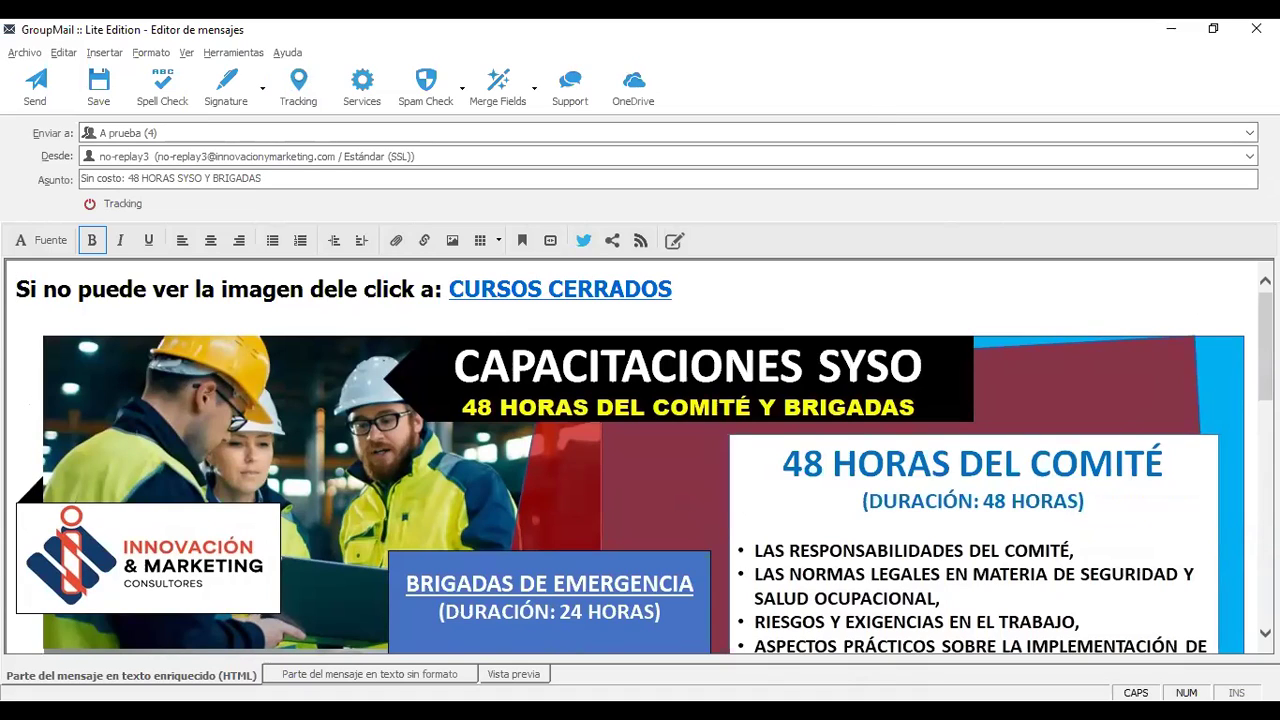
{"action": "scroll", "coordinate": [640, 465], "scroll_direction": "down", "scroll_amount": 1}
{"action": "scroll", "coordinate": [640, 457], "scroll_direction": "down", "scroll_amount": 12}
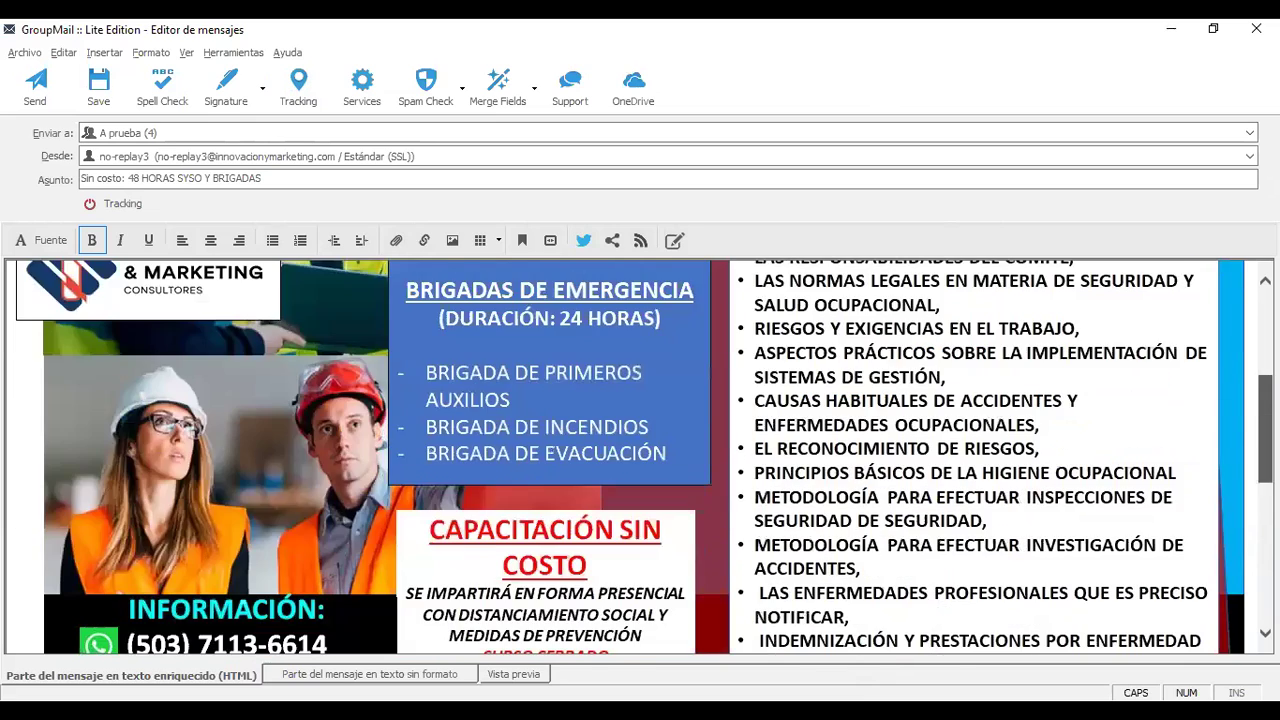
{"action": "scroll", "coordinate": [640, 457], "scroll_direction": "up", "scroll_amount": 8}
{"action": "scroll", "coordinate": [640, 457], "scroll_direction": "up", "scroll_amount": 5}
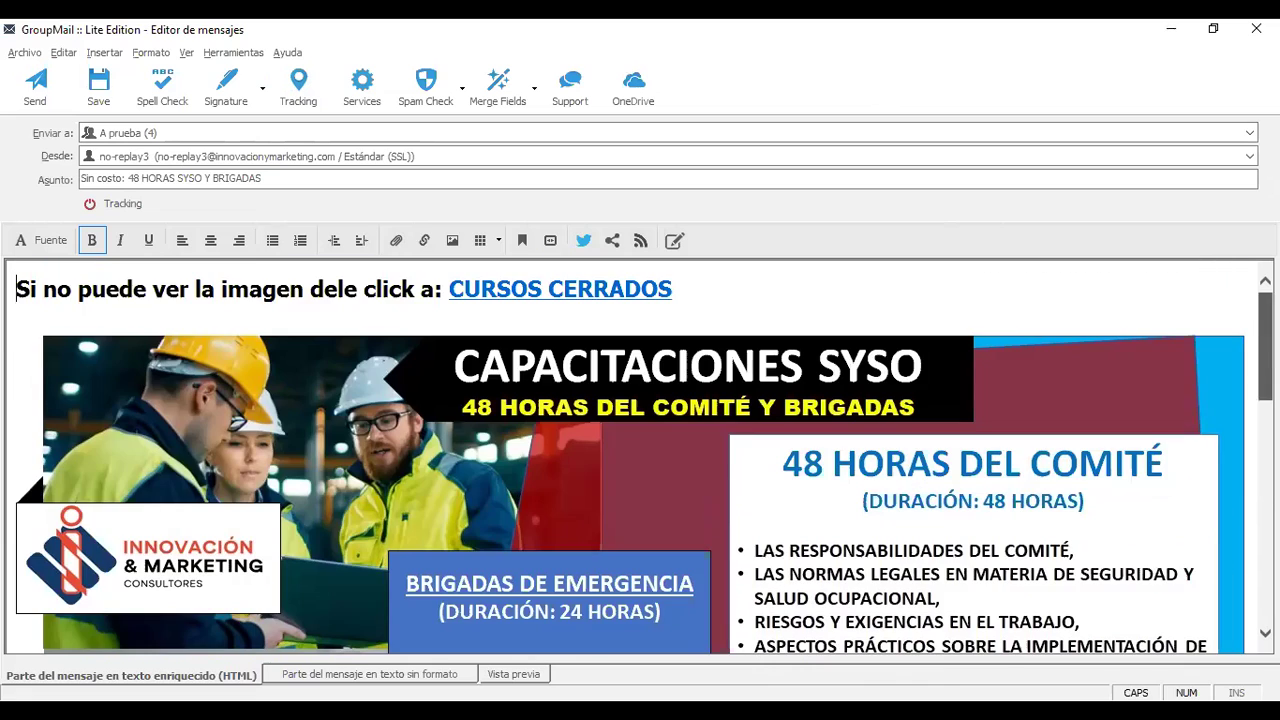